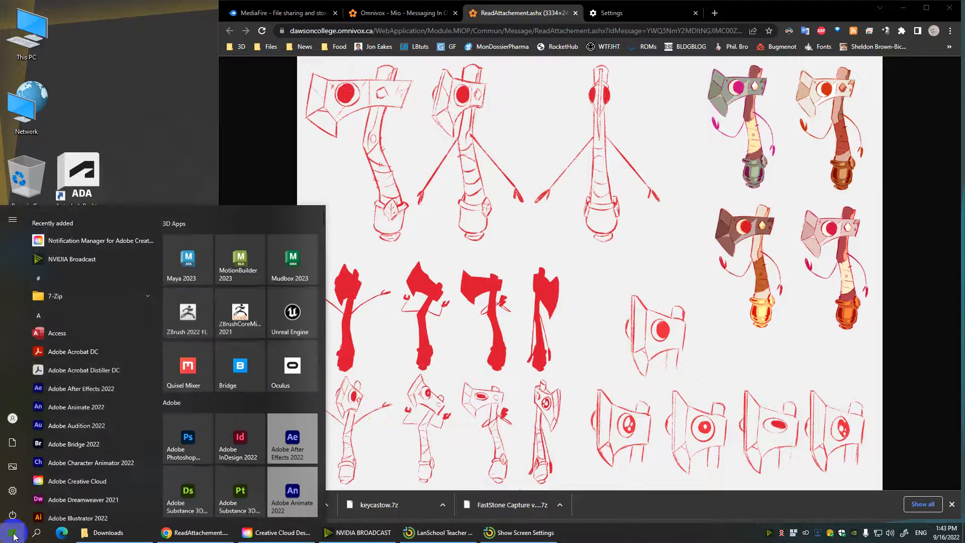
# - Launch ZBrush 2022 and enlarge the axe reference sheet in the image viewer to full screen
pyautogui.click(183, 301)
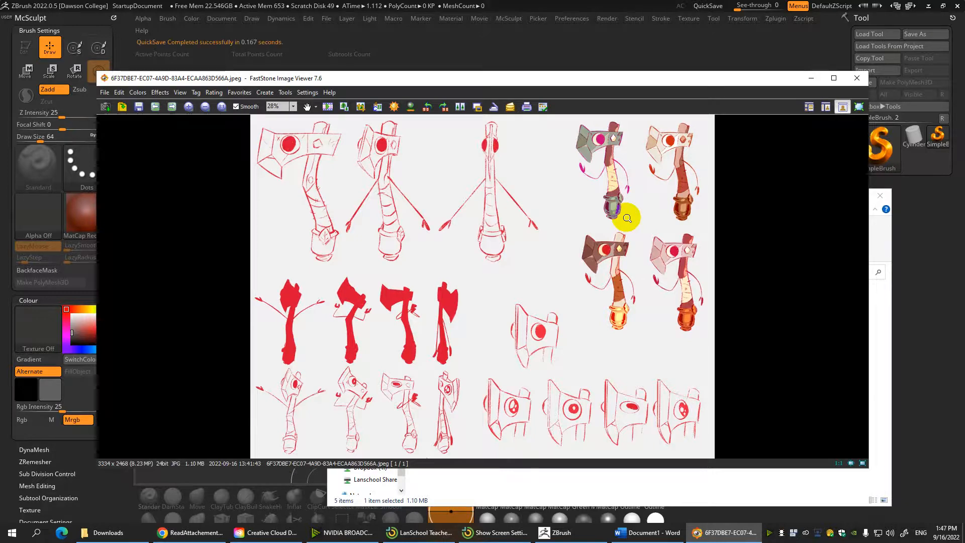
pyautogui.doubleClick(620, 80)
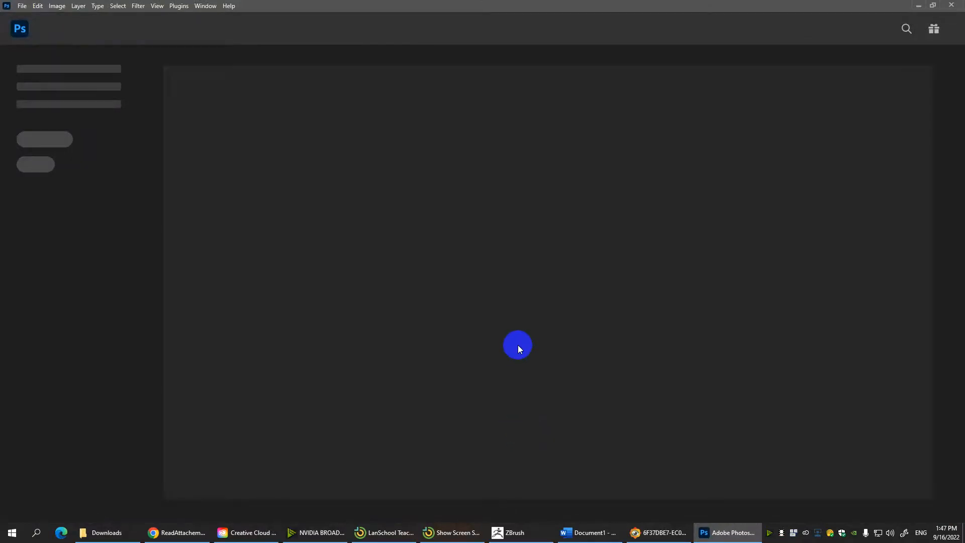
# - In Photoshop, crop the reference sheet to the coloured axe with the grey-green head and fit it to the screen
pyautogui.press('m')
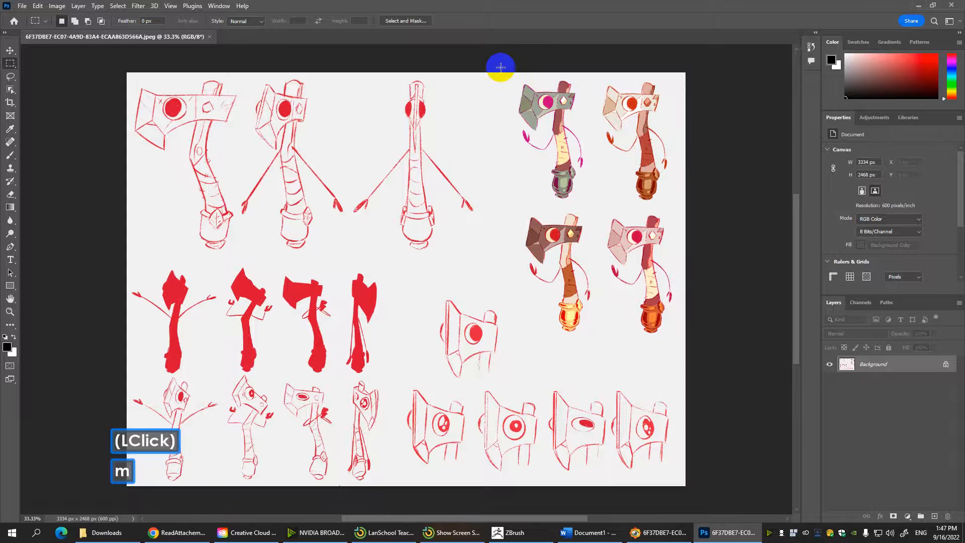
pyautogui.moveTo(507, 72); pyautogui.dragTo(595, 203)
pyautogui.press('c')
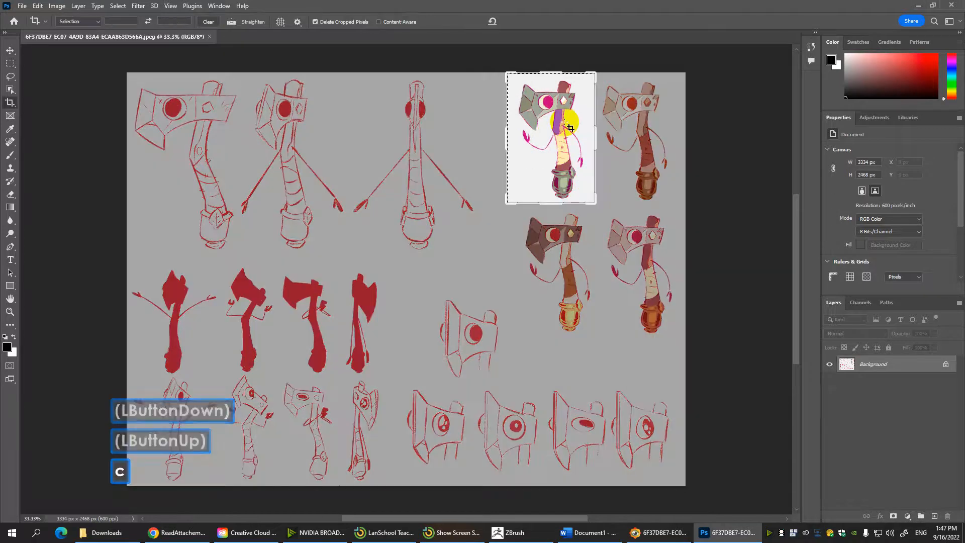
pyautogui.press('Return')
pyautogui.press('Return')
pyautogui.hotkey('ctrl', '0')
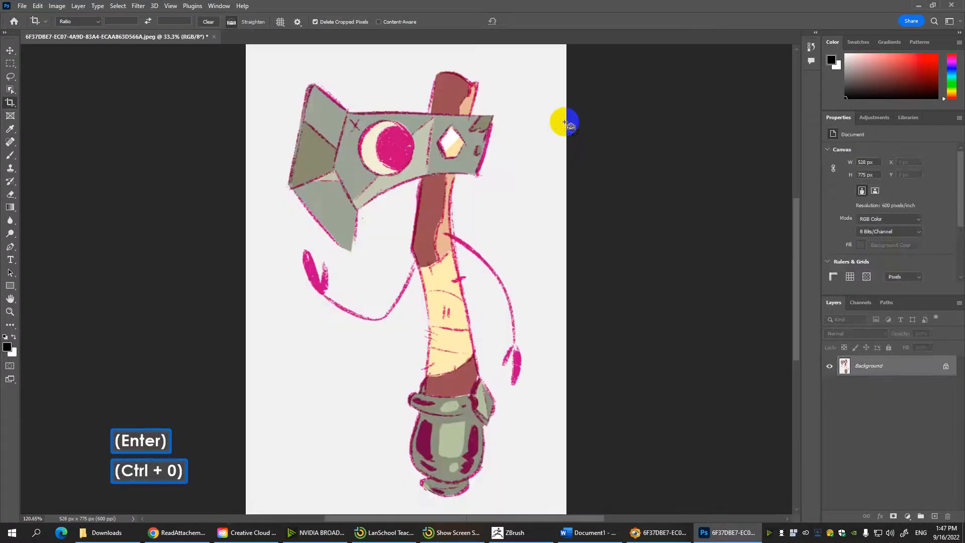
# - Select the whole axe with the Object Selection tool, enter Quick Mask mode and invert the mask
pyautogui.press('w')
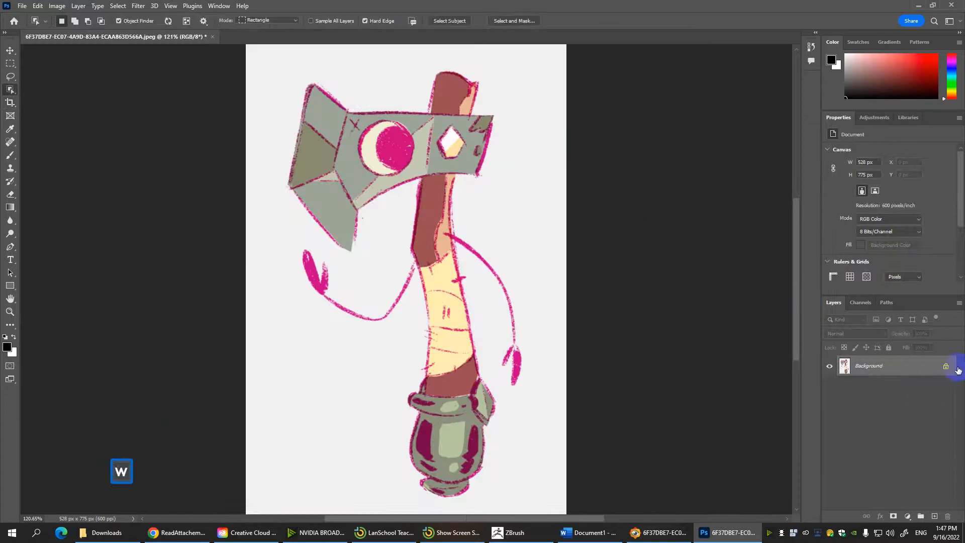
pyautogui.click(522, 183)
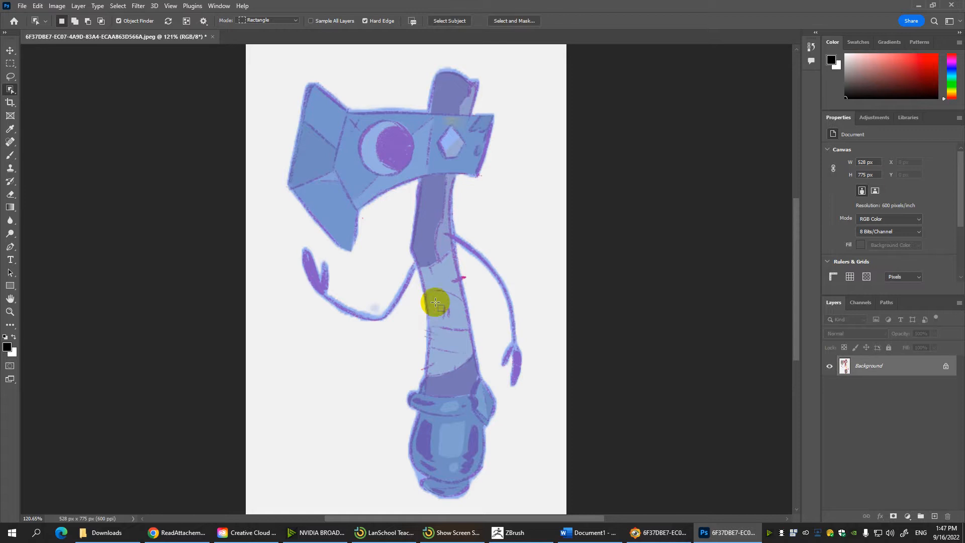
pyautogui.click(447, 333)
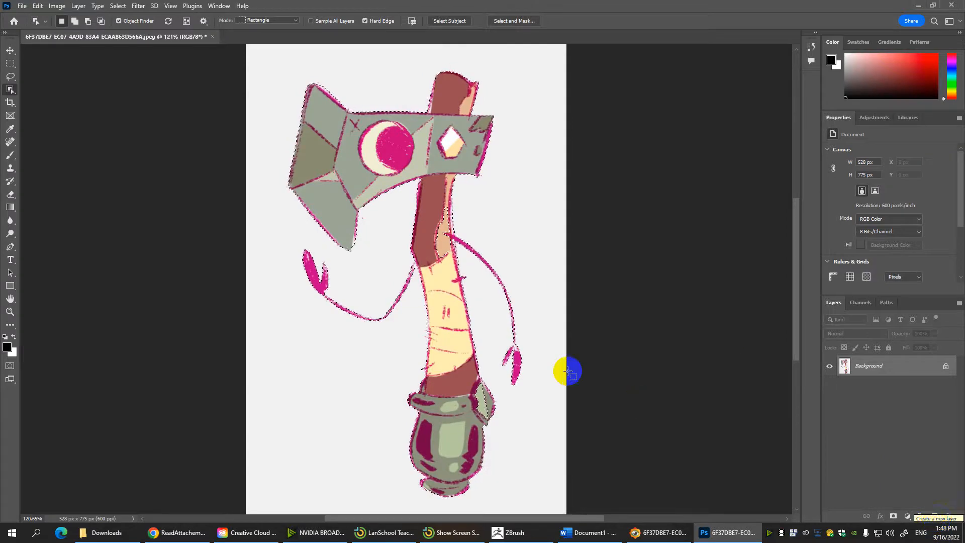
pyautogui.press('q')
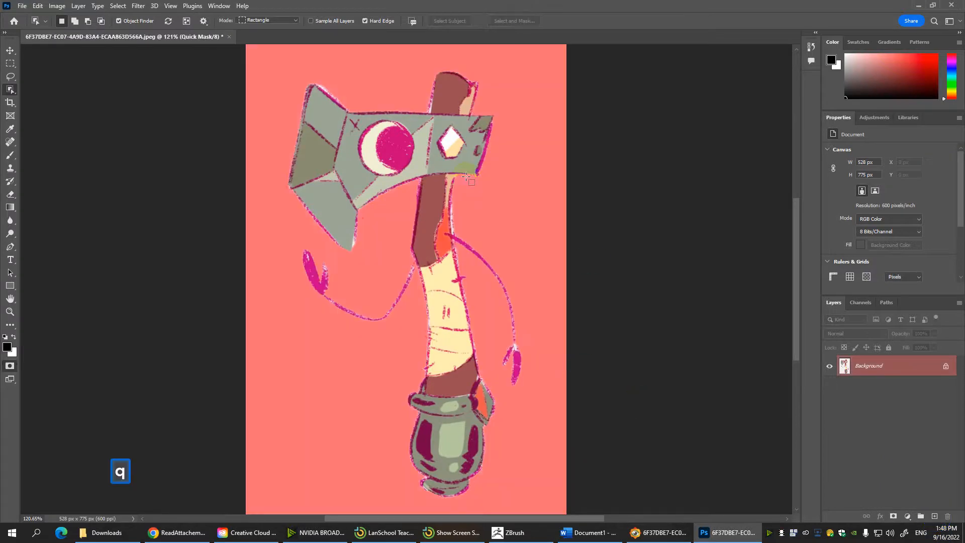
pyautogui.click(461, 155)
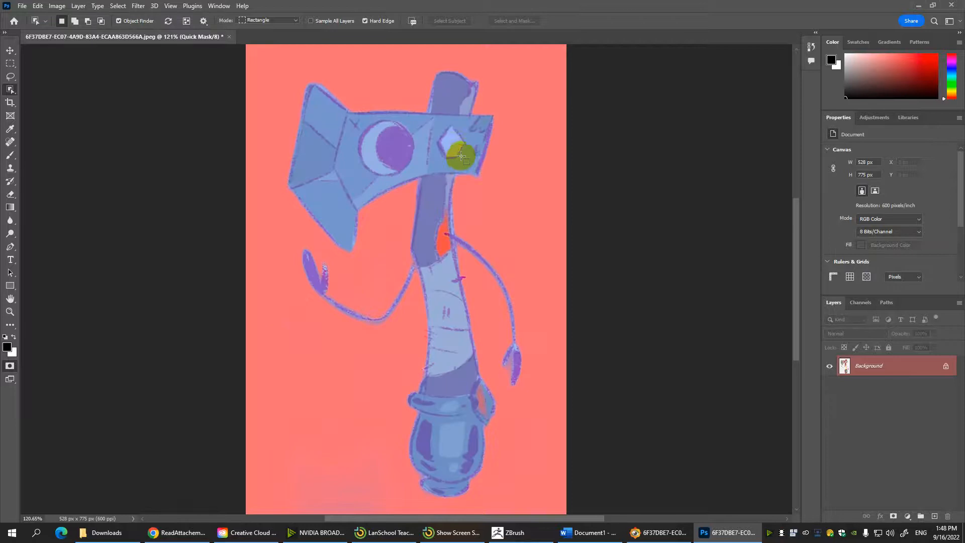
pyautogui.hotkey('ctrl', 'i')
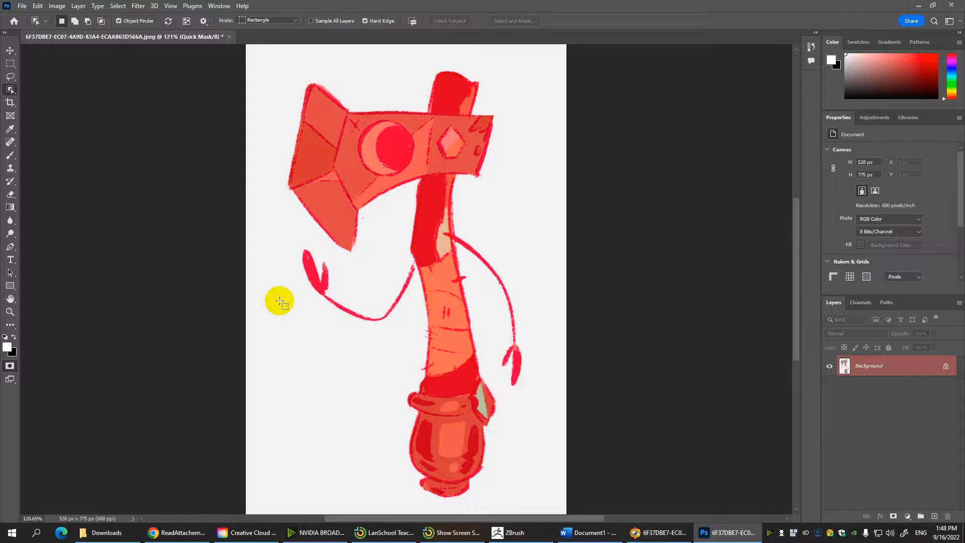
# - Set up the Brush tool with a black foreground, 20 px size and 100% hardness
pyautogui.press('b')
pyautogui.moveTo(438, 235)
pyautogui.mouseDown()
pyautogui.moveTo(439, 252)
pyautogui.moveTo(441, 235)
pyautogui.mouseUp()
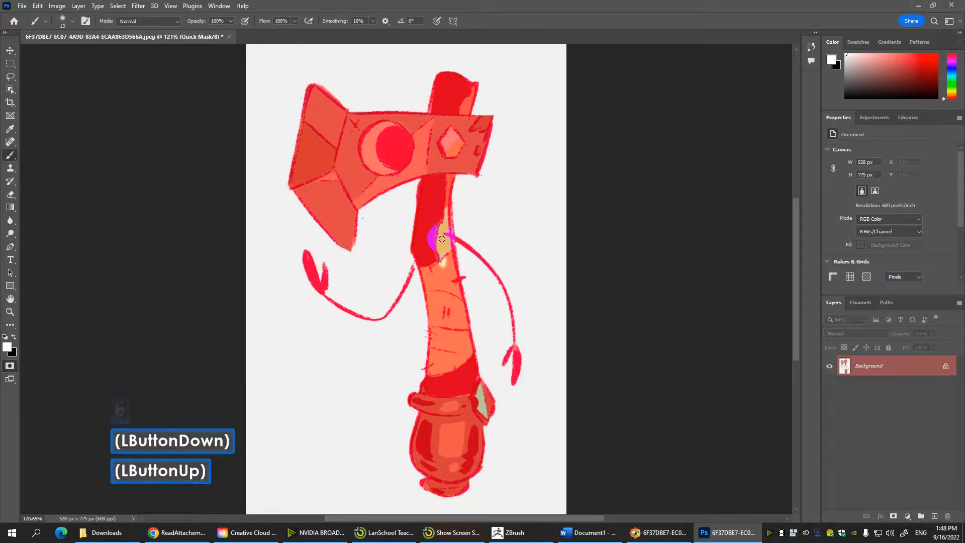
pyautogui.hotkey('ctrl', 'z')
pyautogui.press('x')
pyautogui.rightClick(442, 234)
pyautogui.click(519, 259)
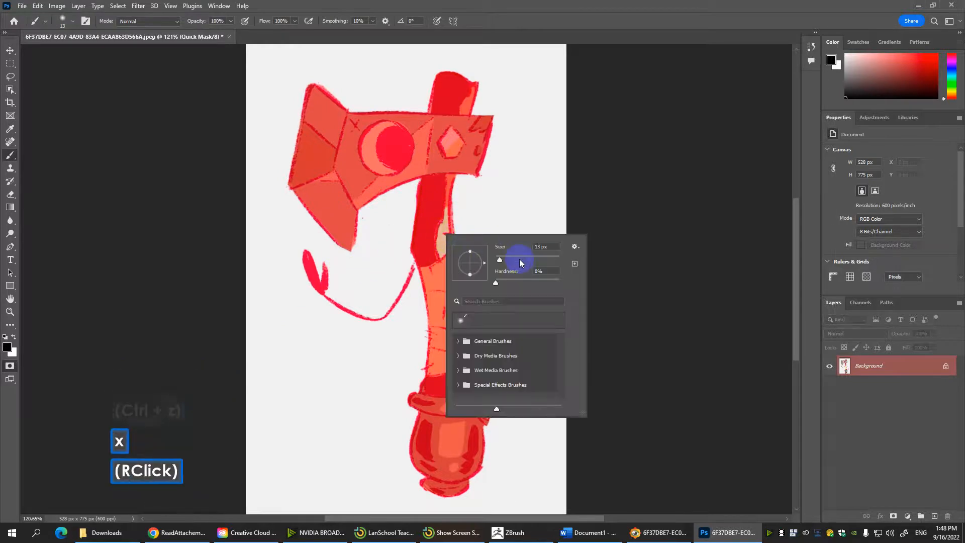
pyautogui.click(558, 280)
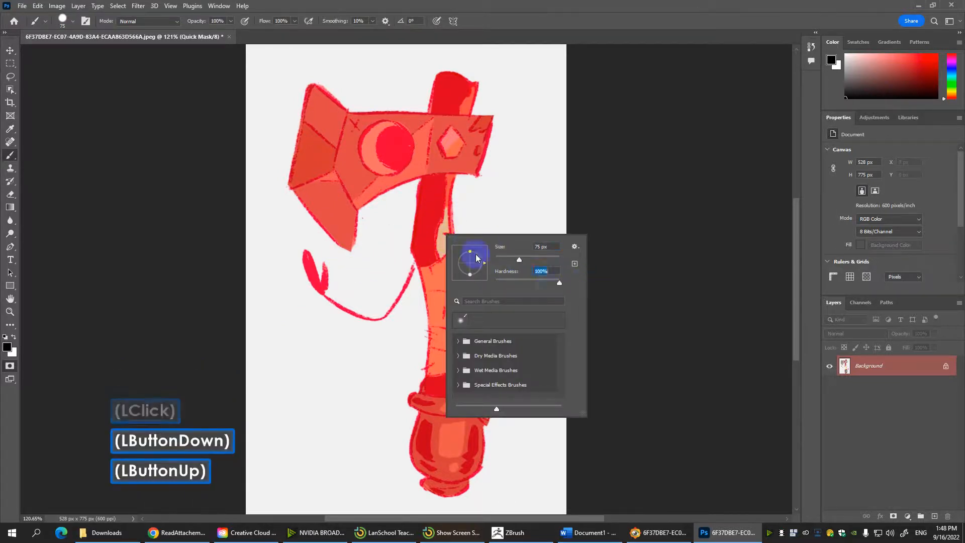
pyautogui.rightClick(467, 223)
pyautogui.click(507, 246)
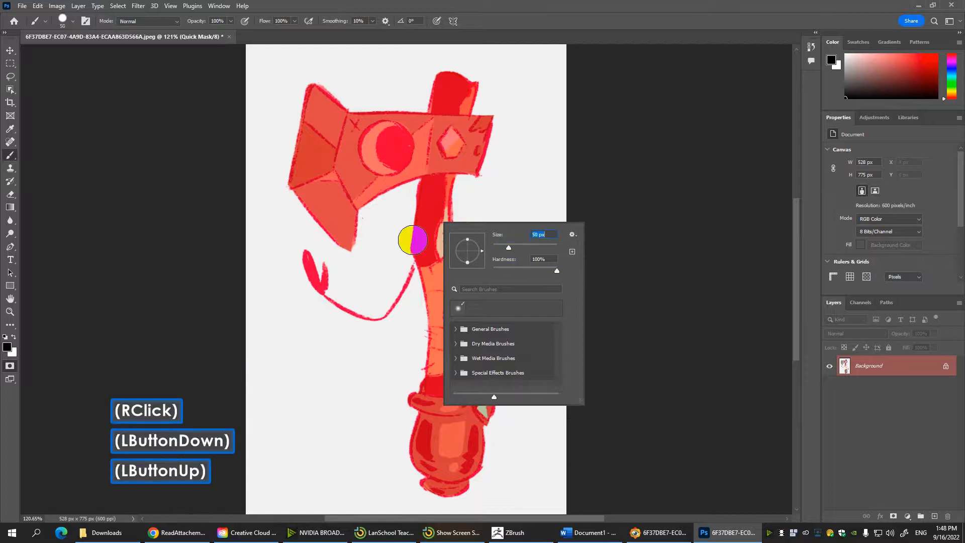
pyautogui.click(495, 247)
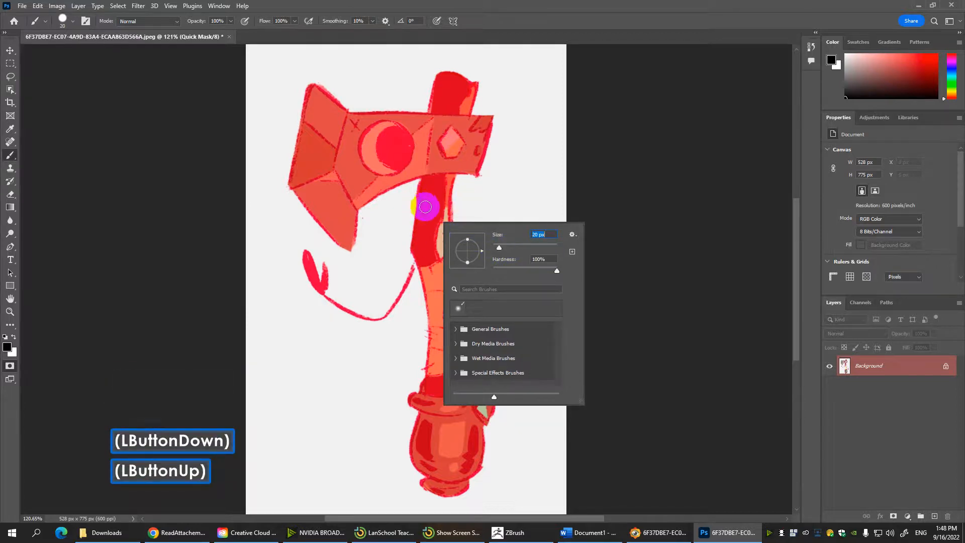
# - Paint the unmasked patches on the upper handle and the pommel's side gem into the mask, and exit Quick Mask
pyautogui.click(442, 210)
pyautogui.moveTo(434, 235)
pyautogui.mouseDown()
pyautogui.moveTo(441, 254)
pyautogui.moveTo(437, 215)
pyautogui.moveTo(439, 223)
pyautogui.mouseUp()
pyautogui.click(478, 388)
pyautogui.moveTo(484, 412)
pyautogui.mouseDown()
pyautogui.moveTo(487, 422)
pyautogui.moveTo(502, 415)
pyautogui.moveTo(473, 397)
pyautogui.mouseUp()
pyautogui.hotkey('ctrl', 'z')
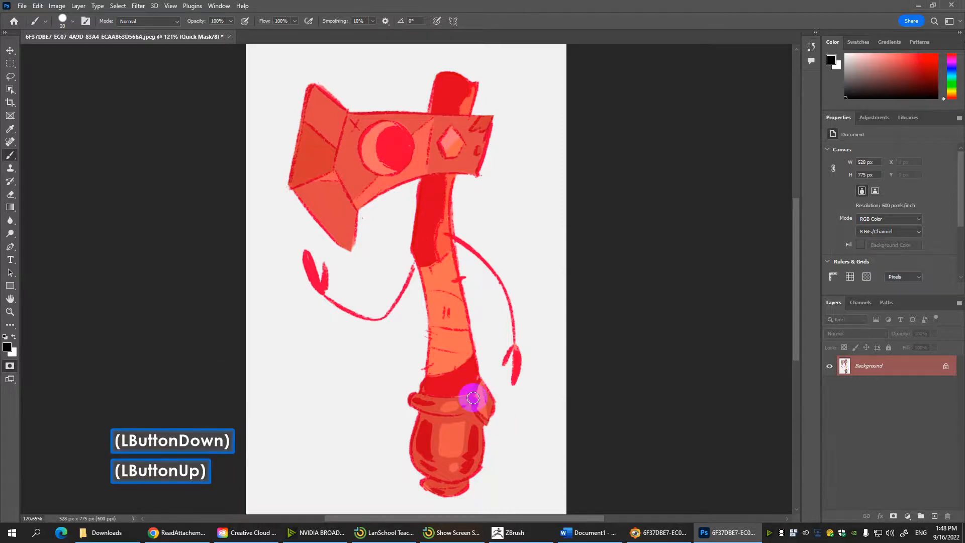
pyautogui.press('q')
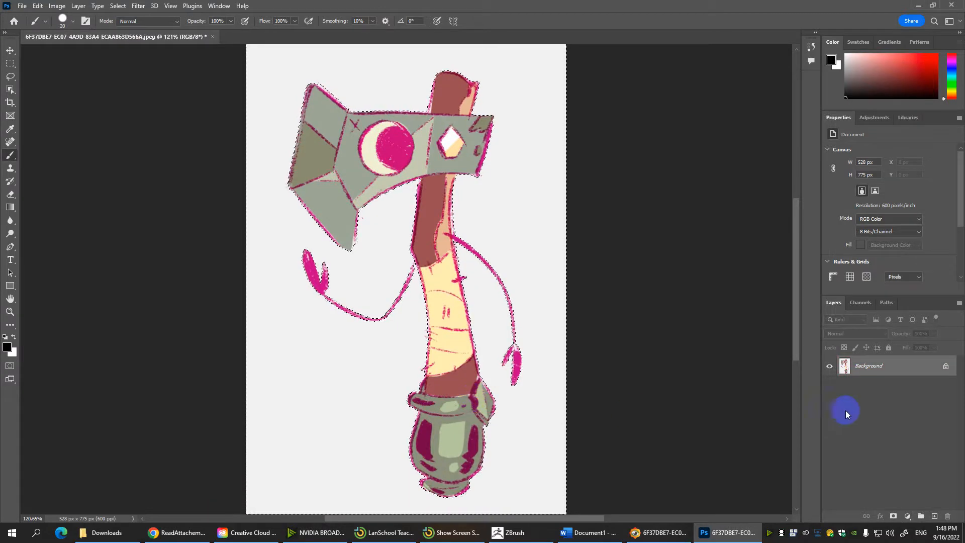
# - Add a new layer, invert the selection to the axe shape and fill it with black
pyautogui.click(935, 517)
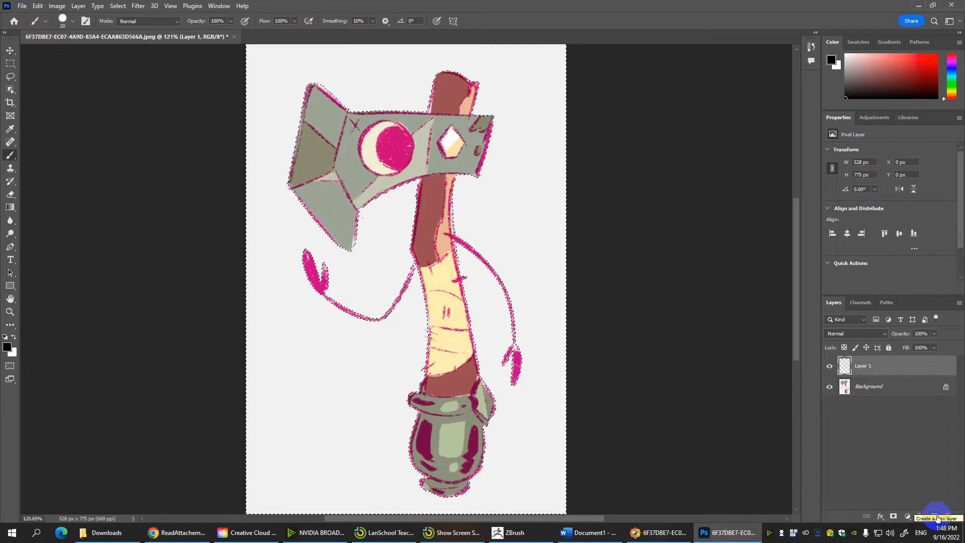
pyautogui.hotkey('ctrl', 'shift', 'i')
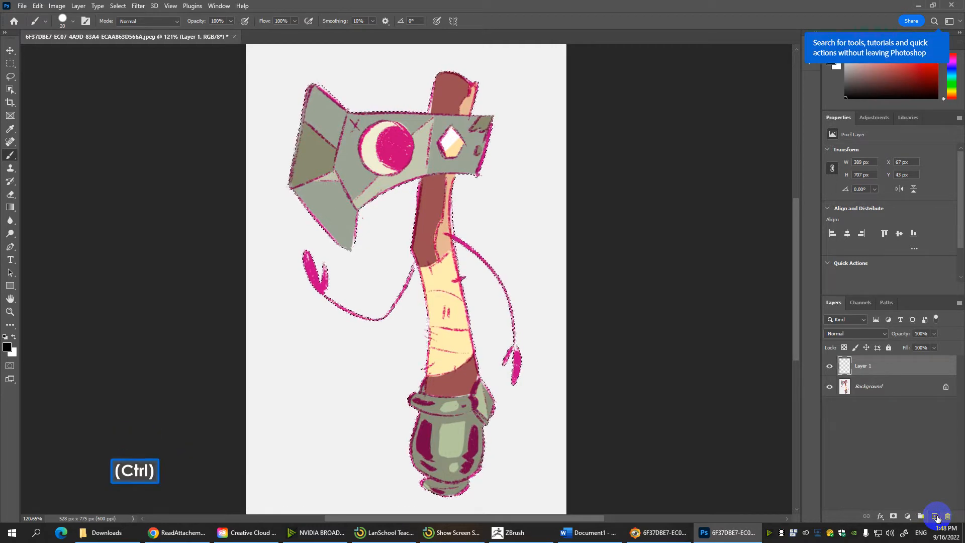
pyautogui.hotkey('ctrl', 'BackSpace')
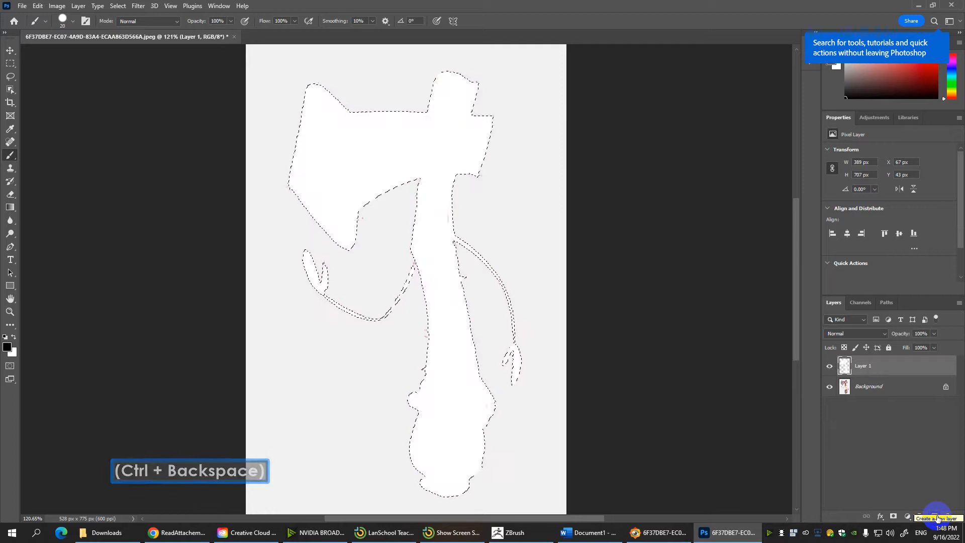
pyautogui.press('x')
pyautogui.hotkey('ctrl', 'BackSpace')
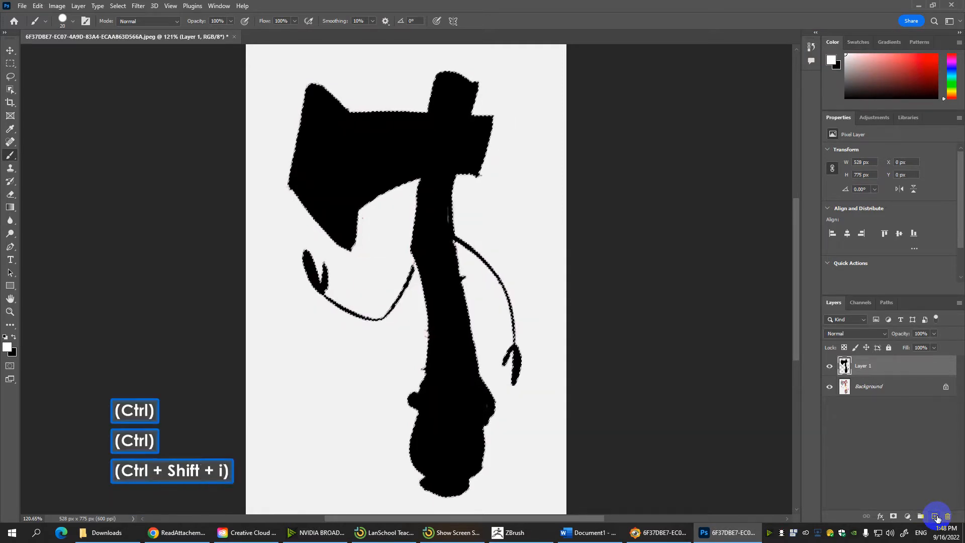
# - Invert the selection to the area around the axe, fill it with white and deselect
pyautogui.hotkey('ctrl', 'BackSpace')
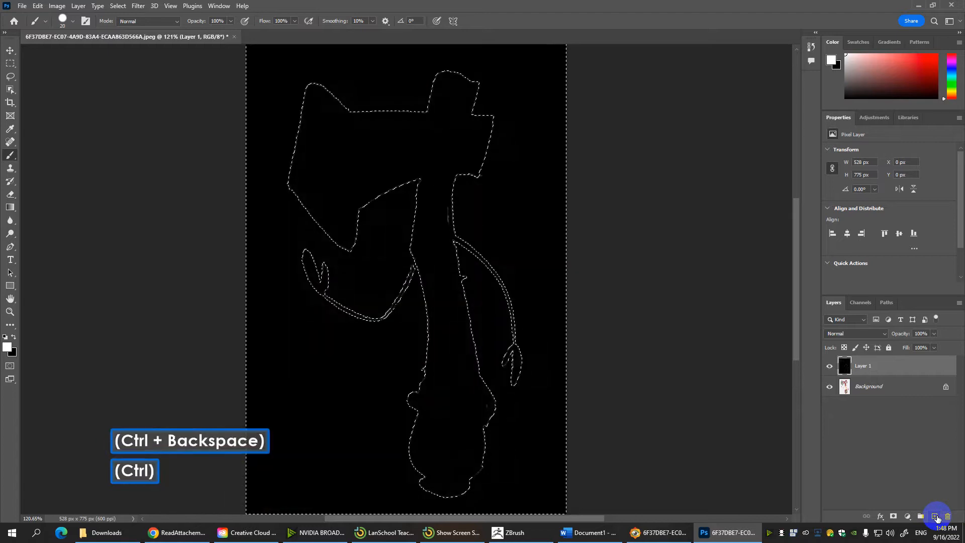
pyautogui.press('x')
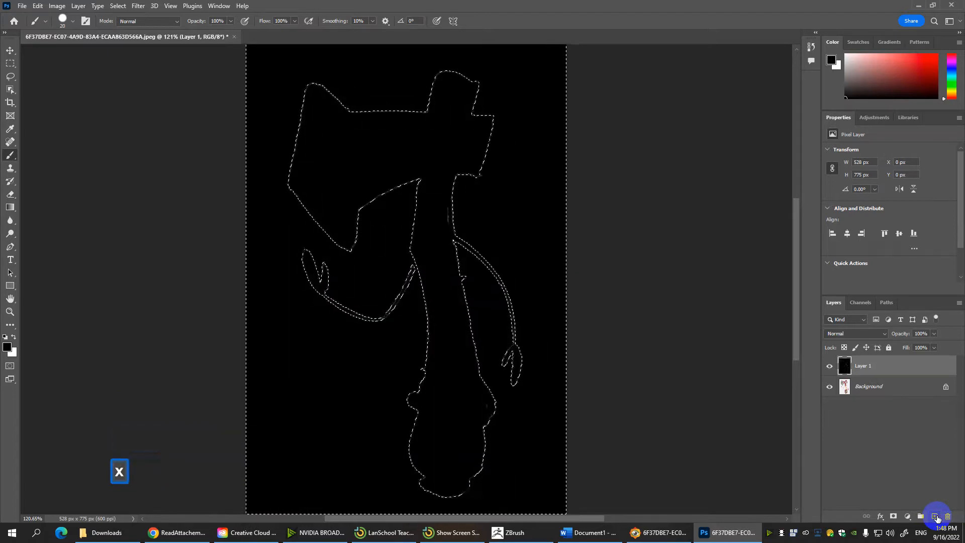
pyautogui.hotkey('ctrl', 'BackSpace')
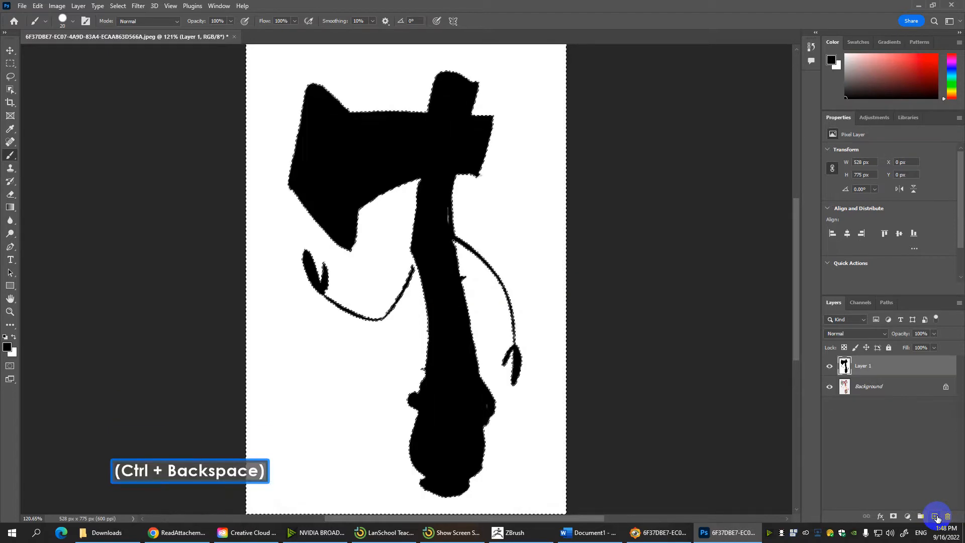
pyautogui.press('ctrl')
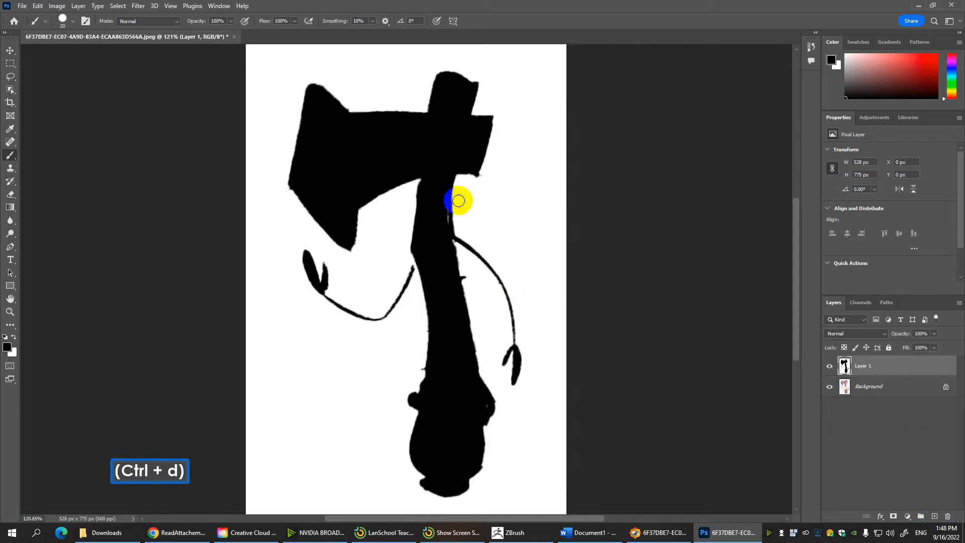
# - Fill the gap in the upper handle with black and paint out both thin dangling cords in white
pyautogui.click(442, 204)
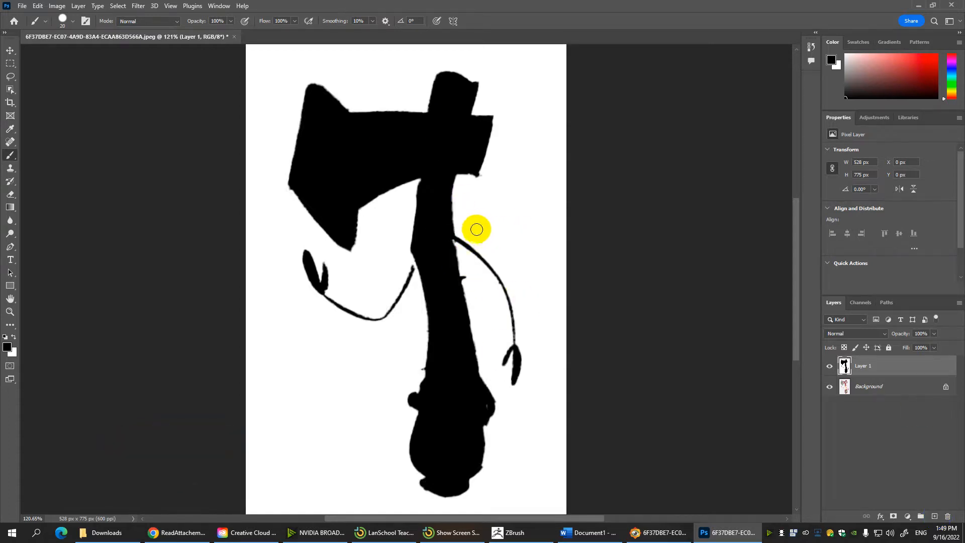
pyautogui.moveTo(476, 229)
pyautogui.mouseDown()
pyautogui.moveTo(486, 301)
pyautogui.moveTo(482, 262)
pyautogui.mouseUp()
pyautogui.hotkey('ctrl', 'z')
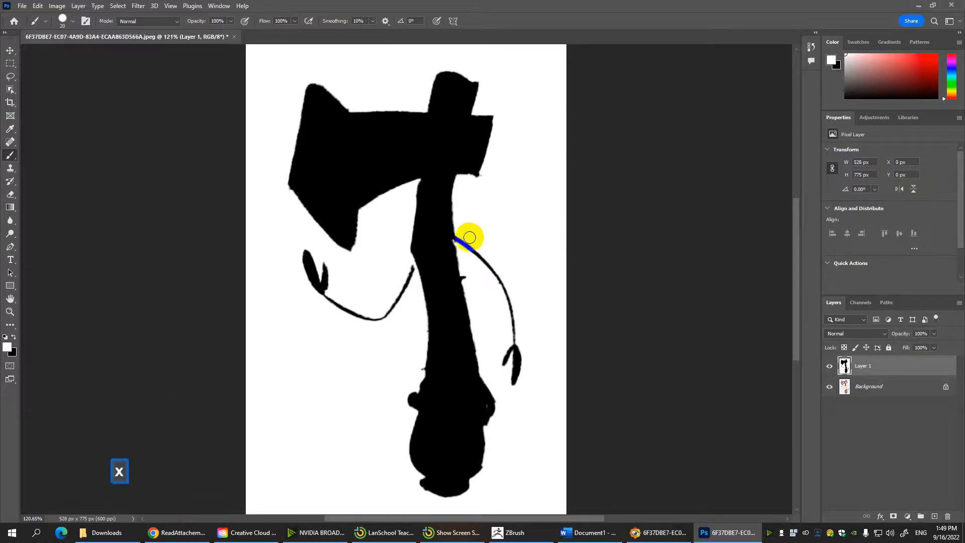
pyautogui.moveTo(462, 235)
pyautogui.mouseDown()
pyautogui.moveTo(465, 226)
pyautogui.moveTo(465, 282)
pyautogui.moveTo(461, 235)
pyautogui.moveTo(493, 273)
pyautogui.moveTo(519, 345)
pyautogui.moveTo(513, 316)
pyautogui.moveTo(508, 363)
pyautogui.moveTo(508, 303)
pyautogui.mouseUp()
pyautogui.moveTo(413, 269)
pyautogui.mouseDown()
pyautogui.moveTo(375, 322)
pyautogui.moveTo(330, 301)
pyautogui.moveTo(300, 243)
pyautogui.moveTo(327, 297)
pyautogui.moveTo(310, 274)
pyautogui.mouseUp()
# - Save a JPEG copy of the silhouette as Axe_Sil in the computer's Downloads folder, turning off the cloud save prompt
pyautogui.hotkey('ctrl', 'alt', 's')
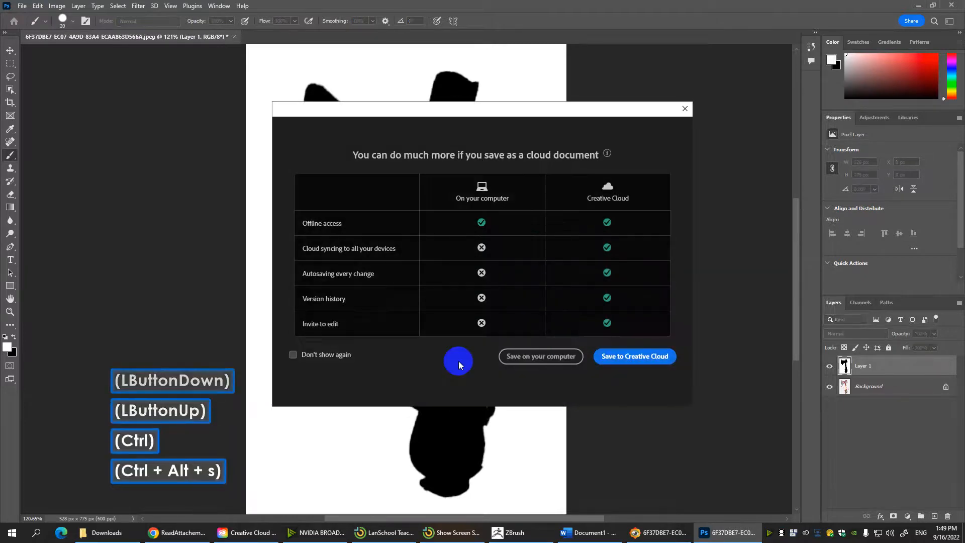
pyautogui.click(293, 354)
pyautogui.click(539, 355)
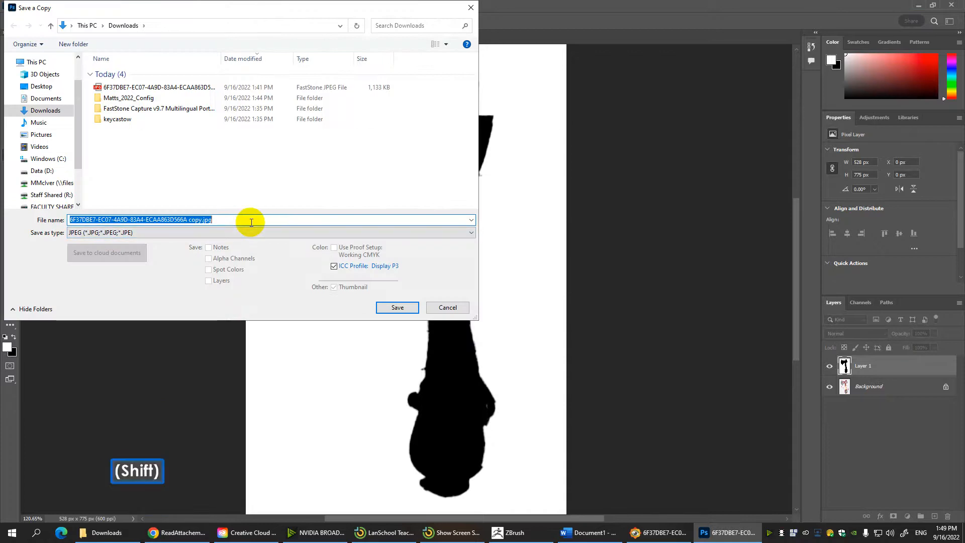
pyautogui.write('Axe')
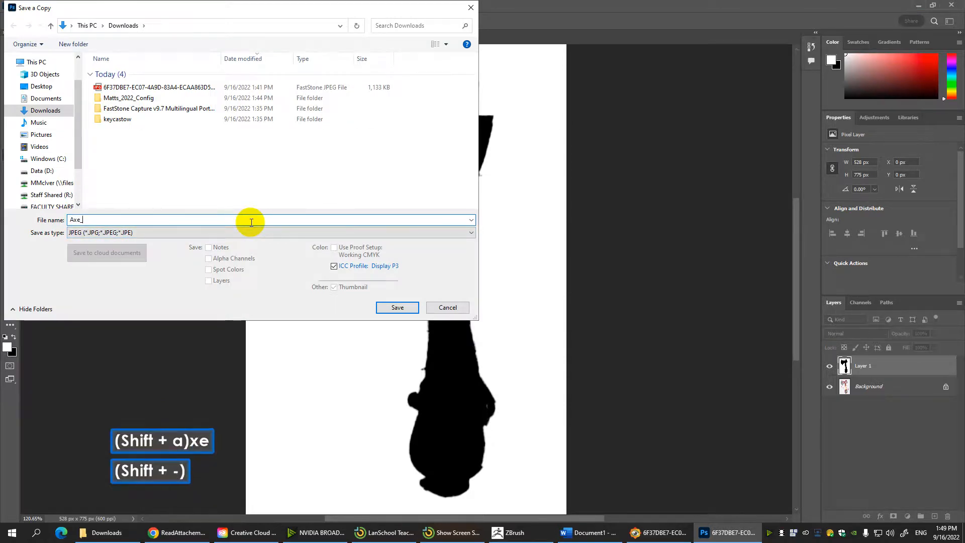
pyautogui.write('_SIl')
pyautogui.press('BackSpace')
pyautogui.press('BackSpace')
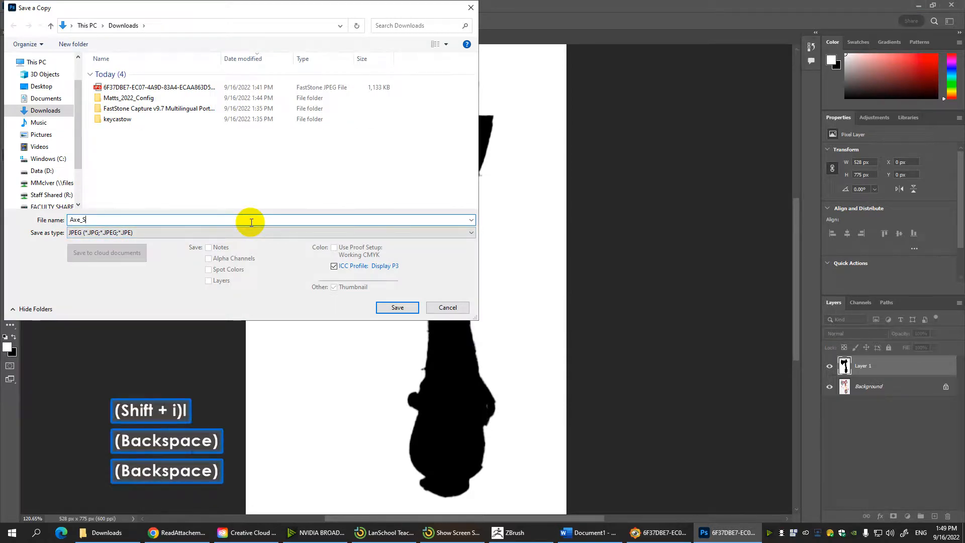
pyautogui.write('il')
pyautogui.press('Return')
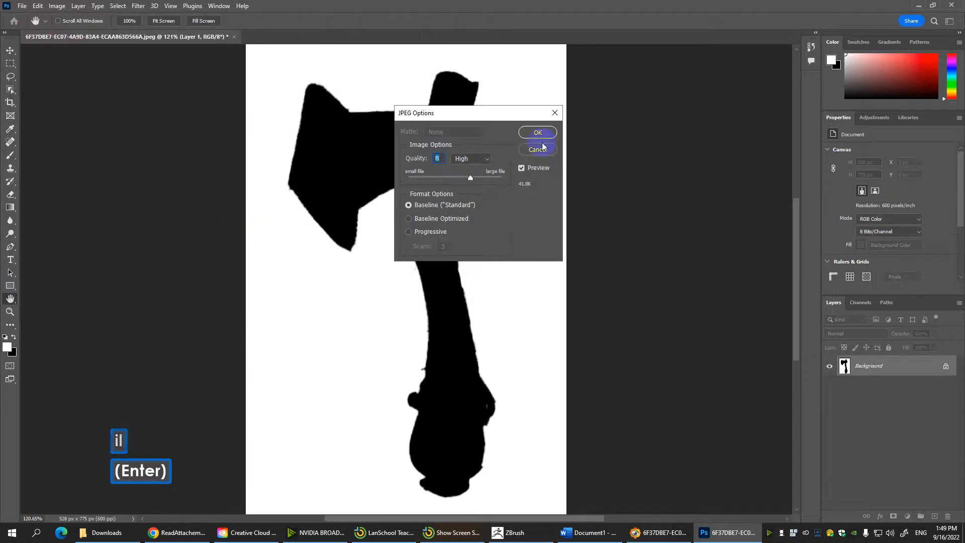
pyautogui.click(544, 129)
# - Switch to ZBrush and draw a Cylinder3D on the canvas in Edit mode, with white as the main colour
pyautogui.click(509, 532)
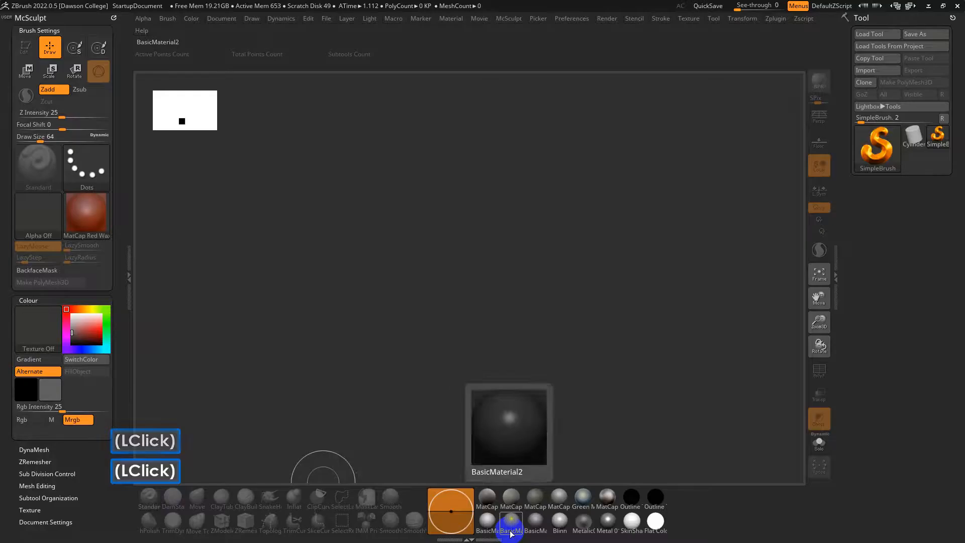
pyautogui.click(935, 136)
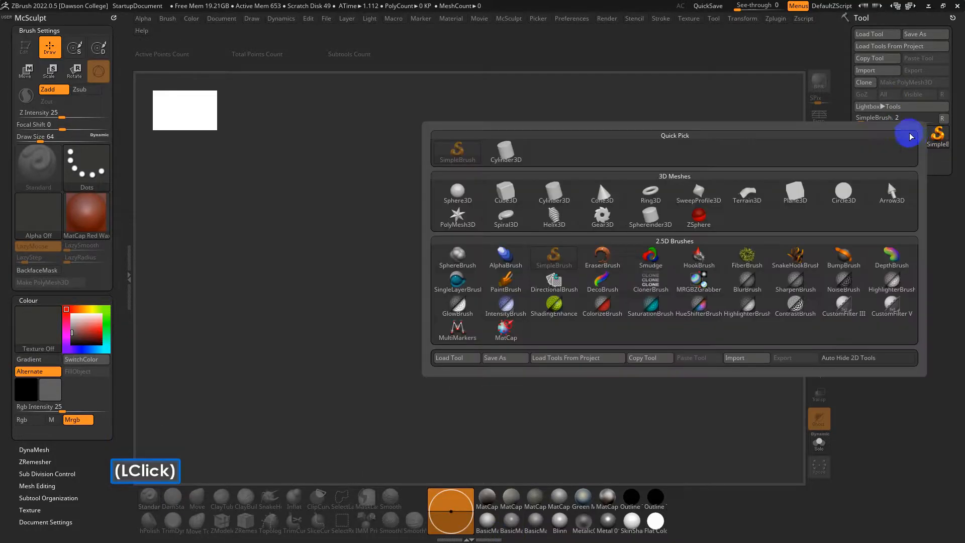
pyautogui.click(905, 153)
pyautogui.moveTo(415, 235); pyautogui.dragTo(496, 383)
pyautogui.press('t')
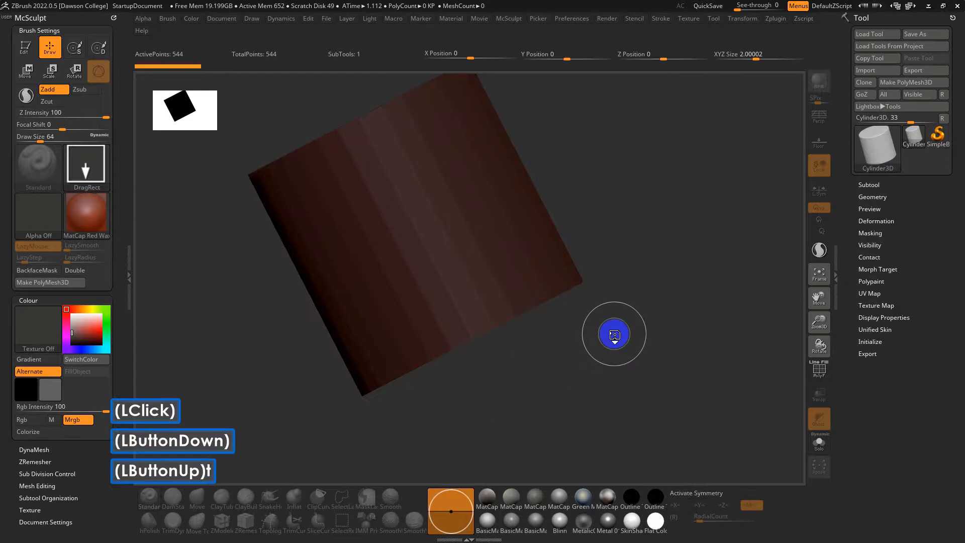
pyautogui.click(72, 314)
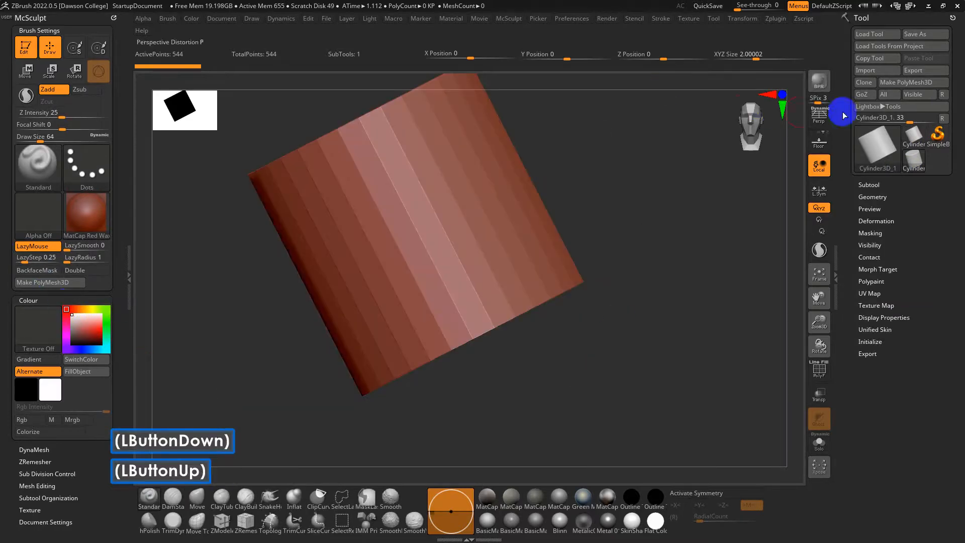
# - Convert the cylinder to a PolyMesh3D
pyautogui.click(919, 83)
pyautogui.moveTo(685, 184); pyautogui.dragTo(623, 237)
pyautogui.moveTo(623, 236); pyautogui.dragTo(590, 242)
# - Set the brush stroke to DragRect and import Axe_Sil.jpg from the Downloads folder as its alpha
pyautogui.click(86, 168)
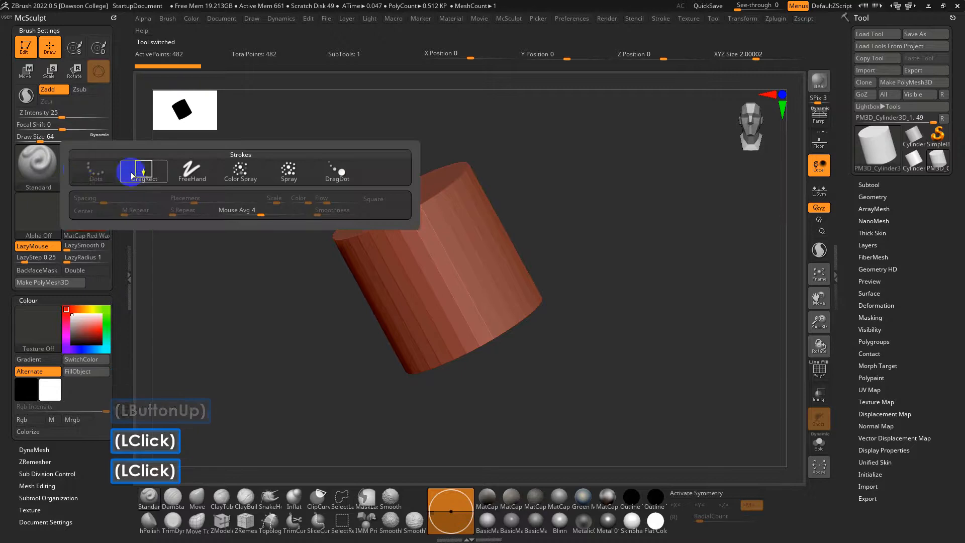
pyautogui.click(141, 172)
pyautogui.click(31, 211)
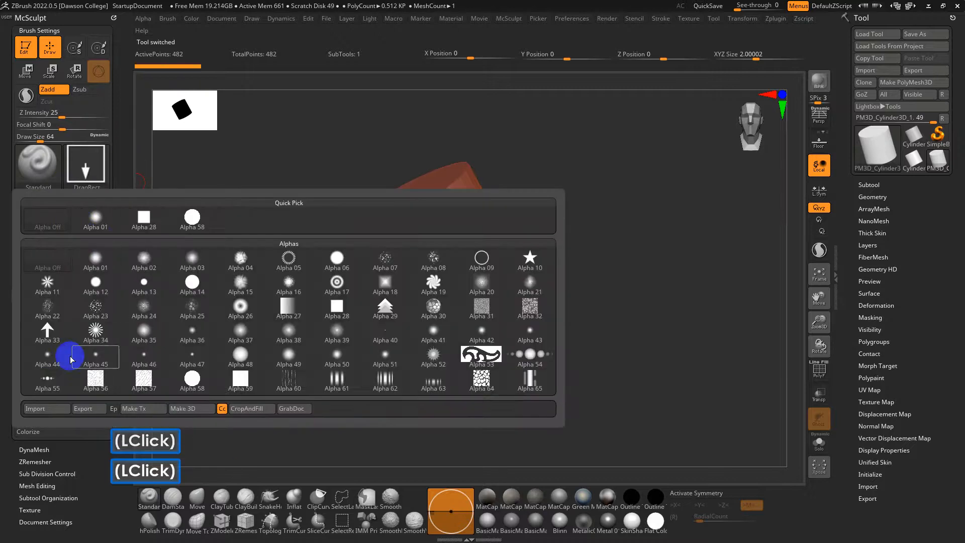
pyautogui.click(57, 409)
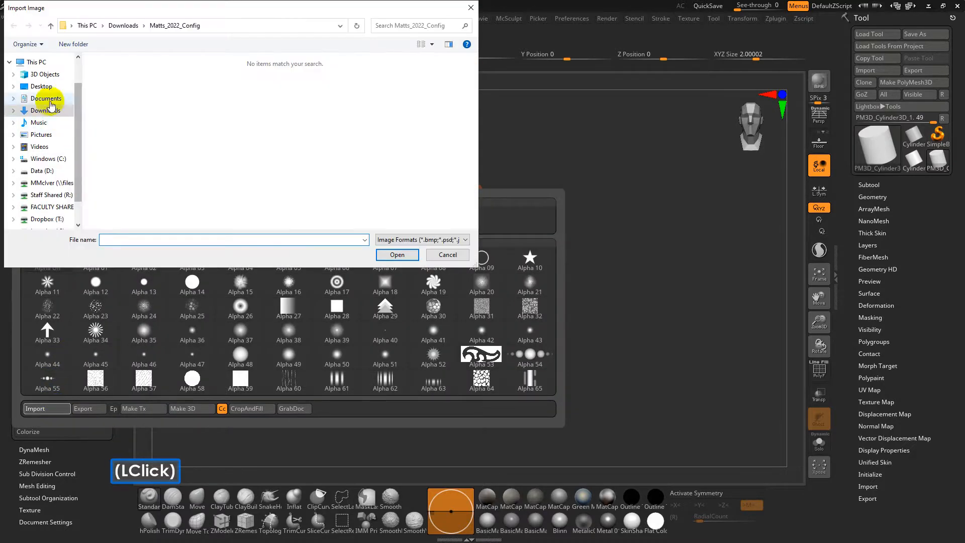
pyautogui.click(44, 112)
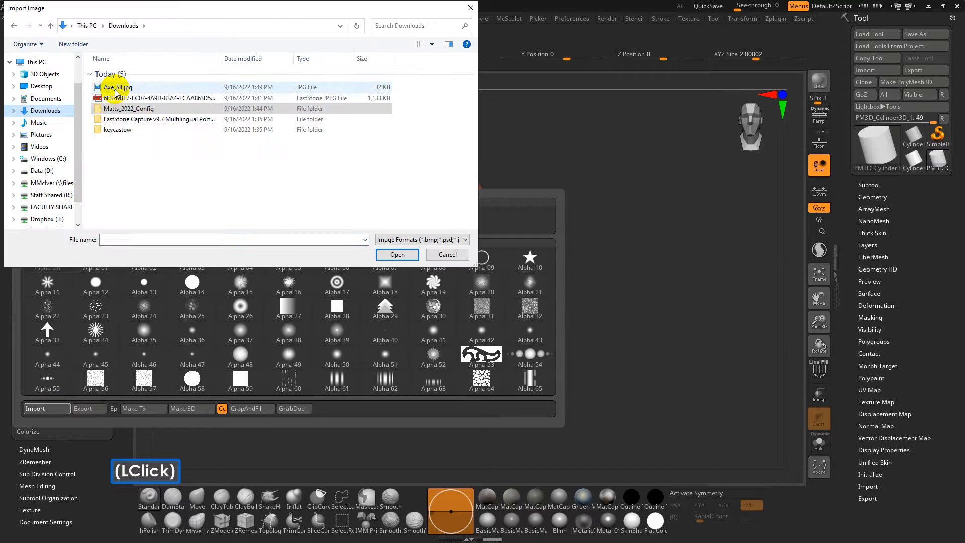
pyautogui.doubleClick(115, 89)
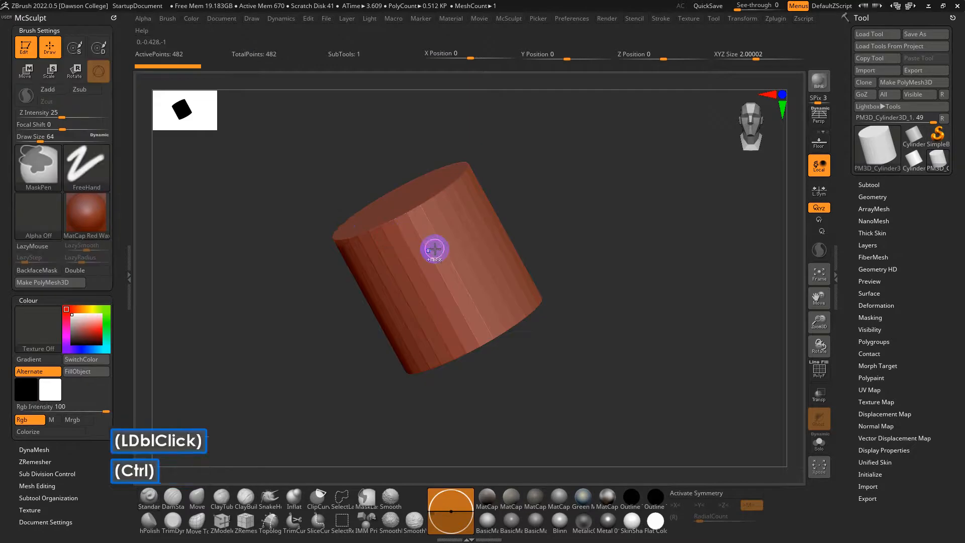
# - Subdivide the cylinder repeatedly to about 2.031 million polygons, test-stamping the axe alpha on its side and undoing each stamp
pyautogui.hotkey('ctrl', 'd')
pyautogui.hotkey('ctrl', 'd')
pyautogui.moveTo(446, 264); pyautogui.dragTo(511, 348)
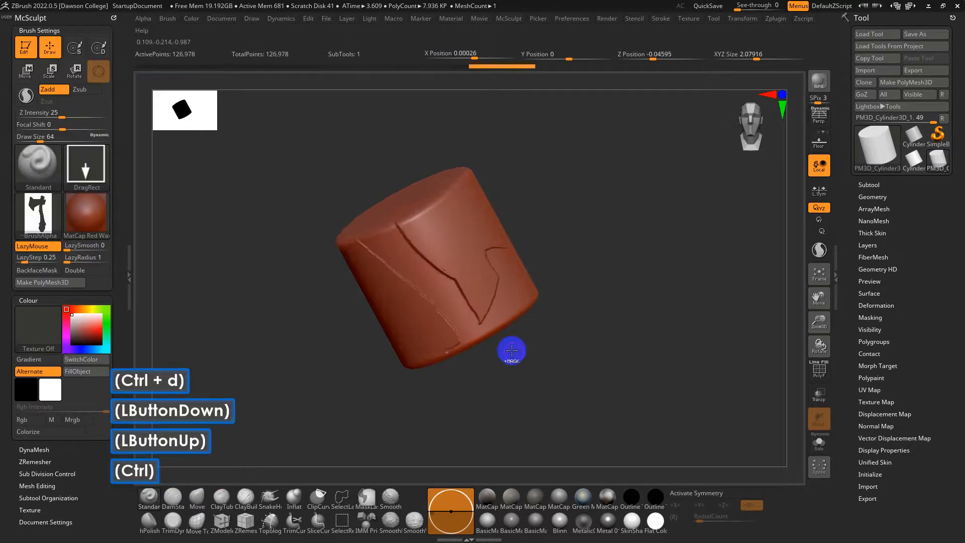
pyautogui.hotkey('ctrl', 'z')
pyautogui.hotkey('ctrl', 'd')
pyautogui.moveTo(445, 278); pyautogui.dragTo(483, 325)
pyautogui.hotkey('ctrl', 'z')
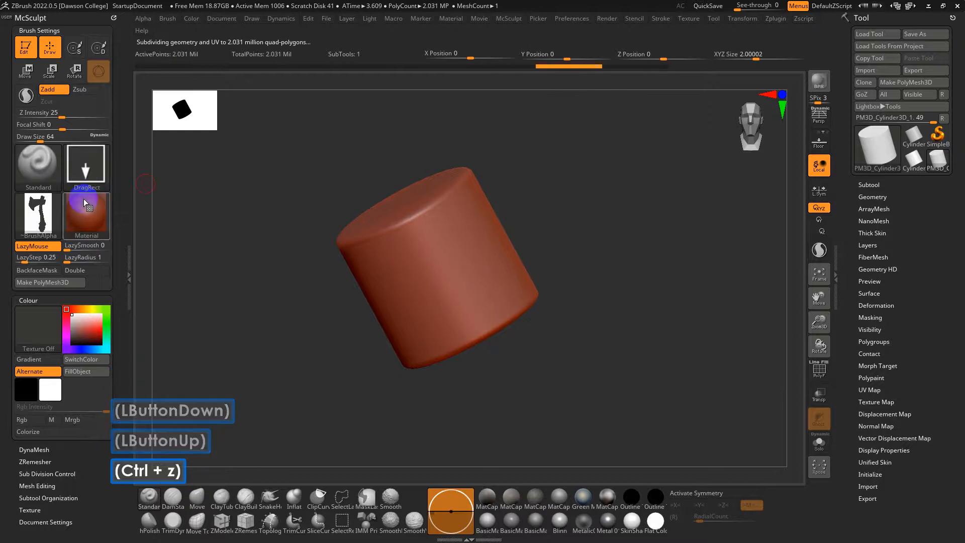
# - Set the brush's Focal Shift to -100 and stamp the axe alpha on the side of the cylinder
pyautogui.moveTo(43, 124); pyautogui.dragTo(2, 124)
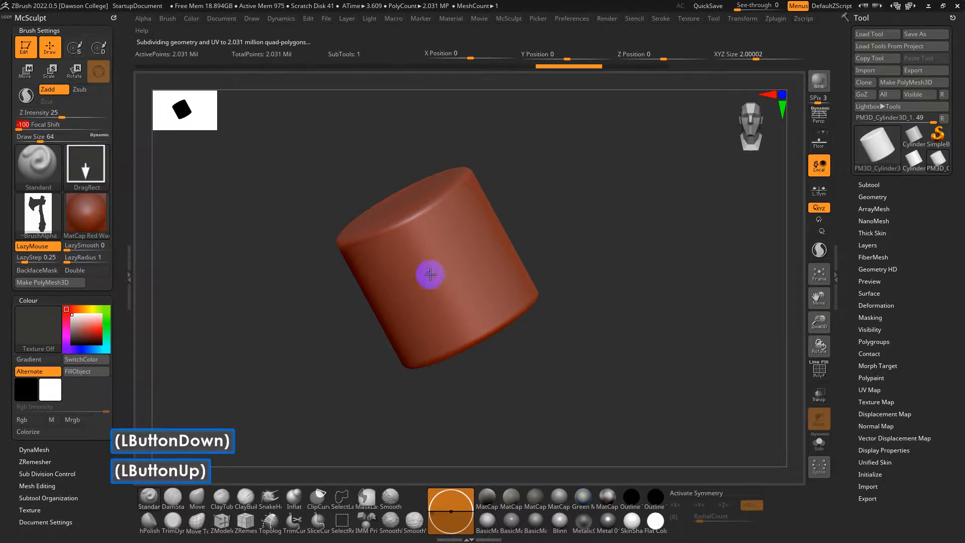
pyautogui.moveTo(431, 274); pyautogui.dragTo(435, 224)
pyautogui.keyDown('alt'); pyautogui.moveTo(550, 252); pyautogui.dragTo(414, 230); pyautogui.keyUp('alt')
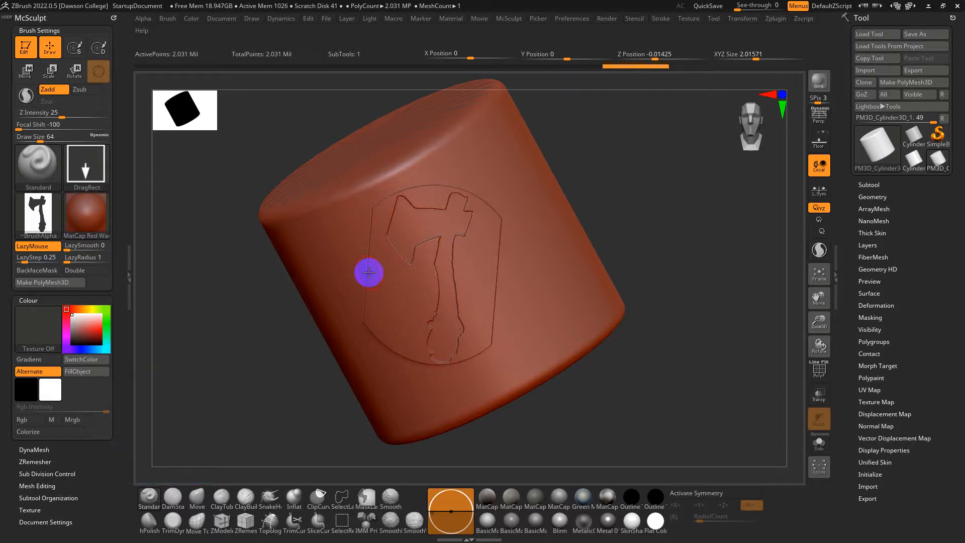
# - Switch to Photoshop and invert the silhouette layer to a white axe on a black background
pyautogui.hotkey('alt', 'Tab')
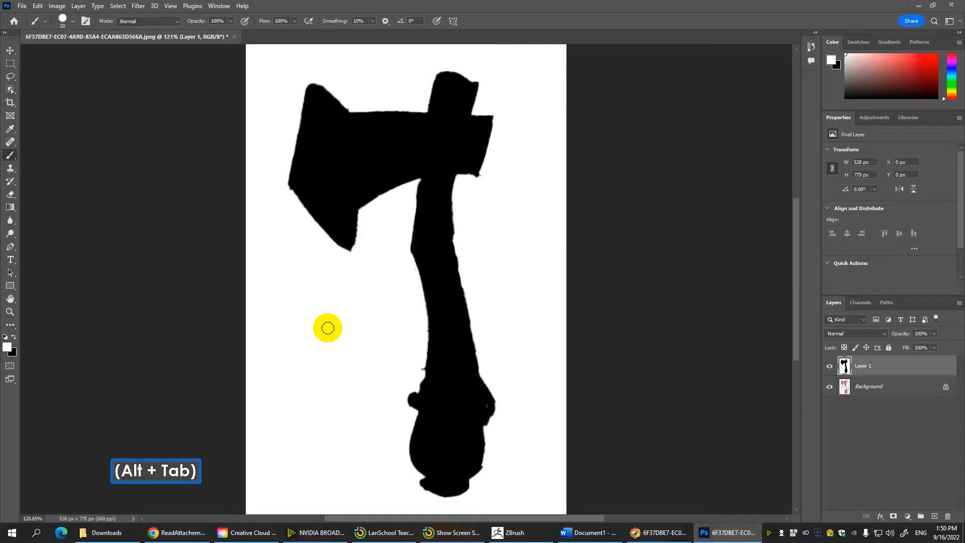
pyautogui.hotkey('ctrl', 'i')
pyautogui.hotkey('ctrl', 's')
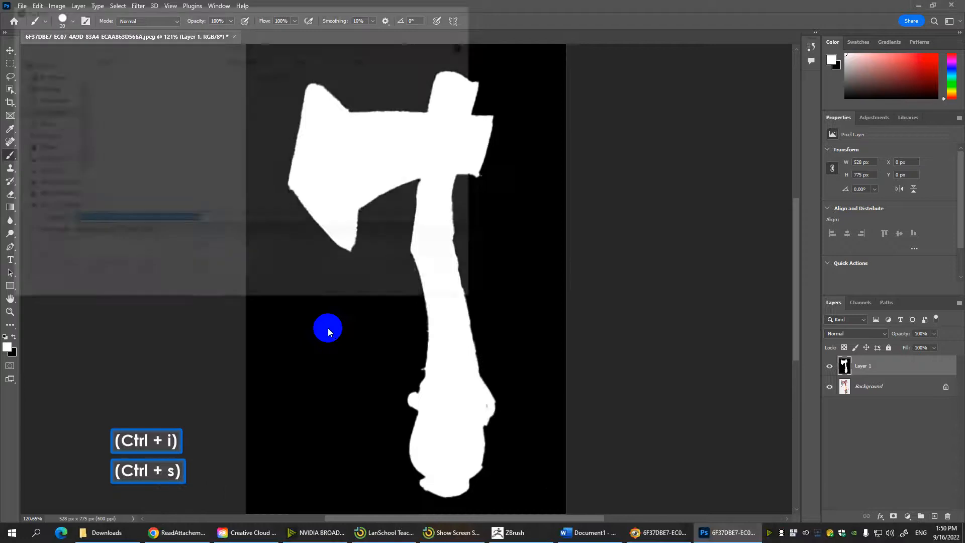
pyautogui.click(132, 233)
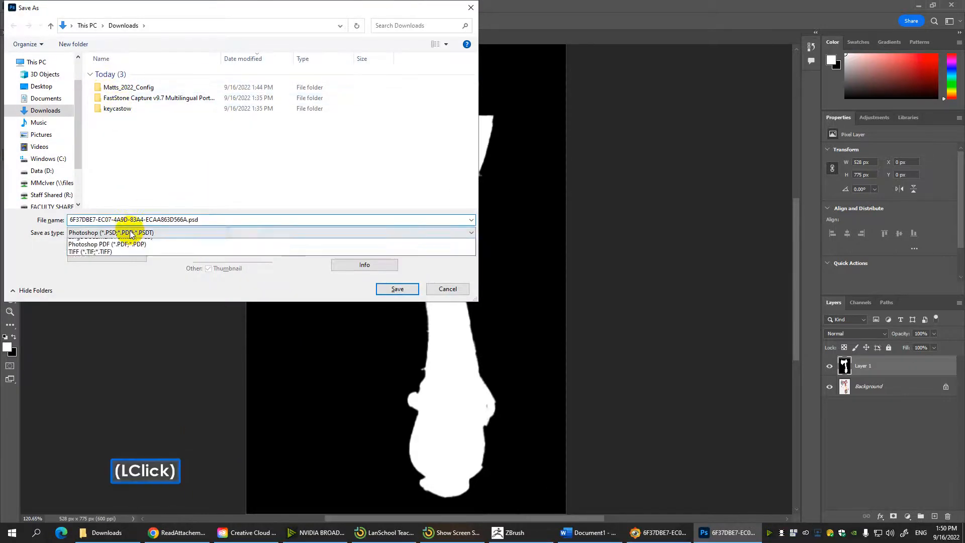
pyautogui.click(426, 288)
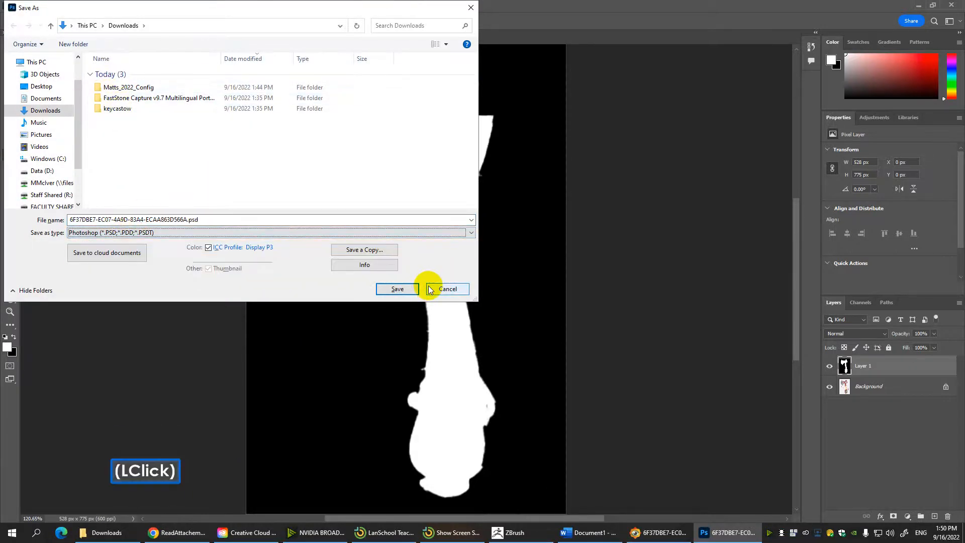
pyautogui.click(428, 289)
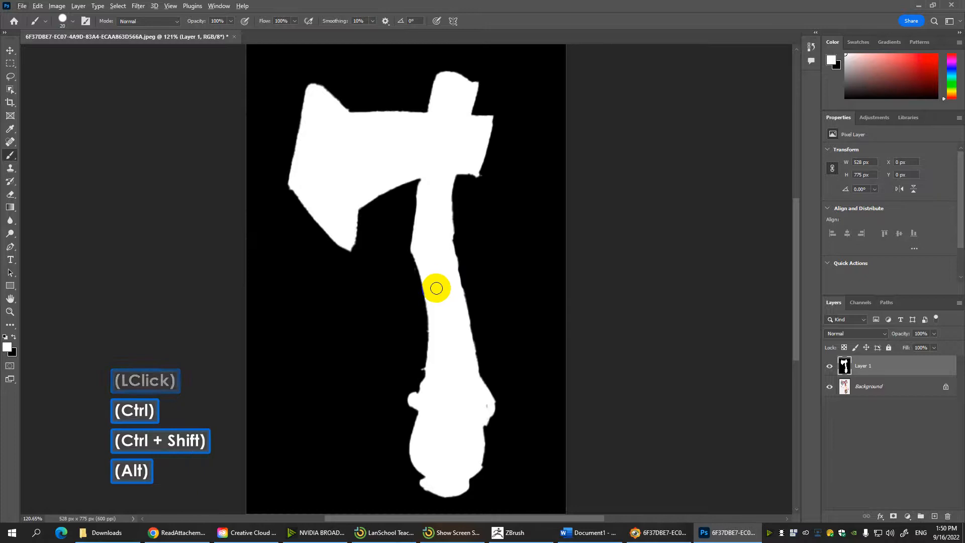
# - Save a JPEG copy over the existing Axe_Sil.jpg in the Downloads folder, raising the image quality
pyautogui.hotkey('ctrl', 'alt', 's')
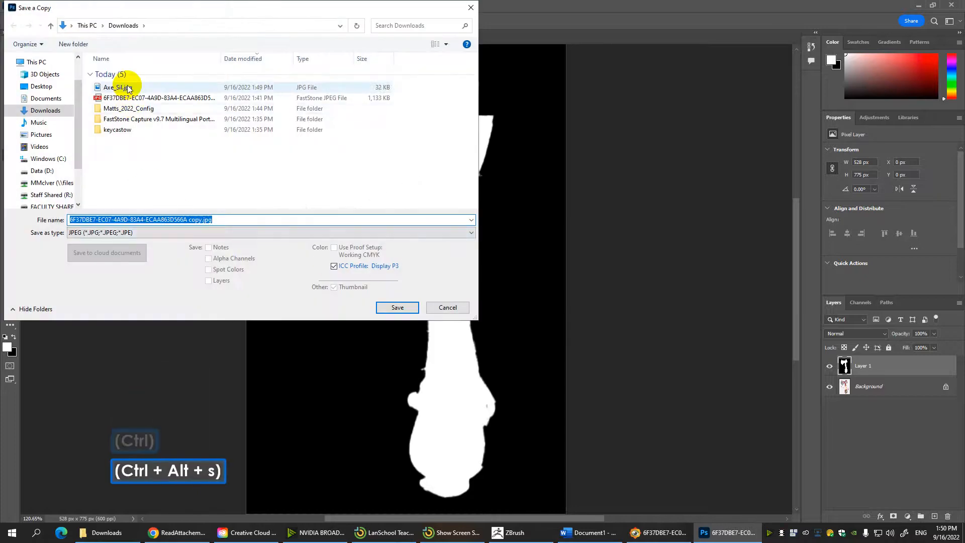
pyautogui.click(128, 89)
pyautogui.click(397, 307)
pyautogui.click(498, 266)
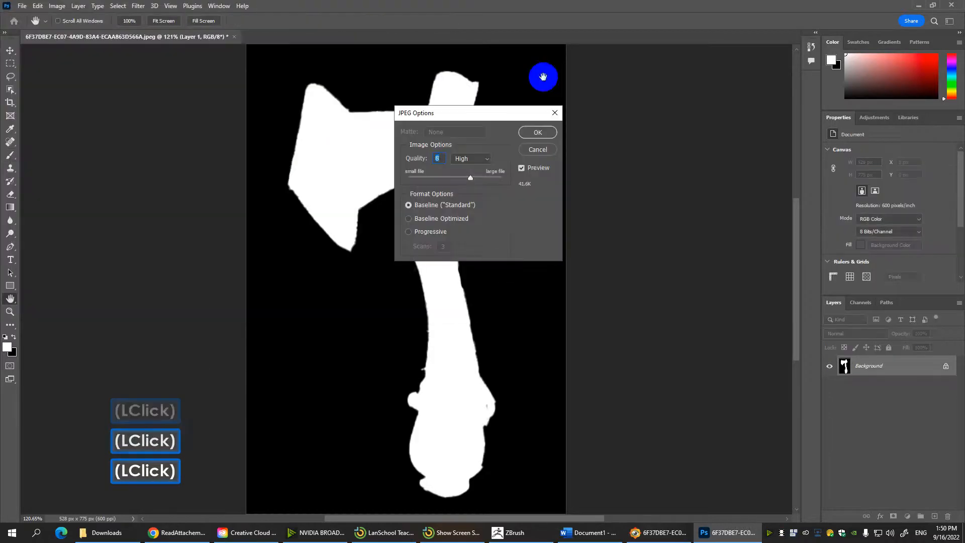
pyautogui.moveTo(483, 177); pyautogui.dragTo(504, 179)
pyautogui.click(534, 131)
# - Switch back to ZBrush and invert the loaded axe alpha
pyautogui.hotkey('alt', 'Tab')
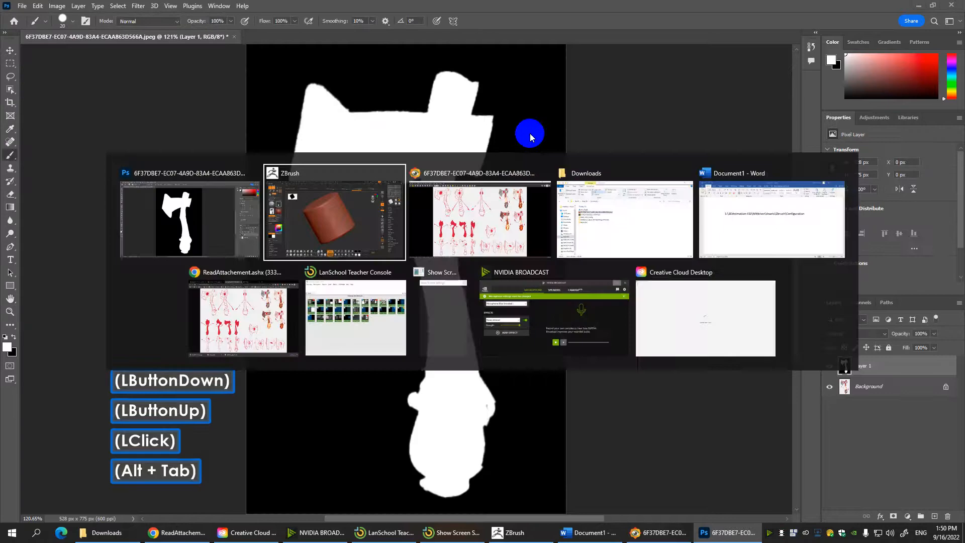
pyautogui.click(144, 19)
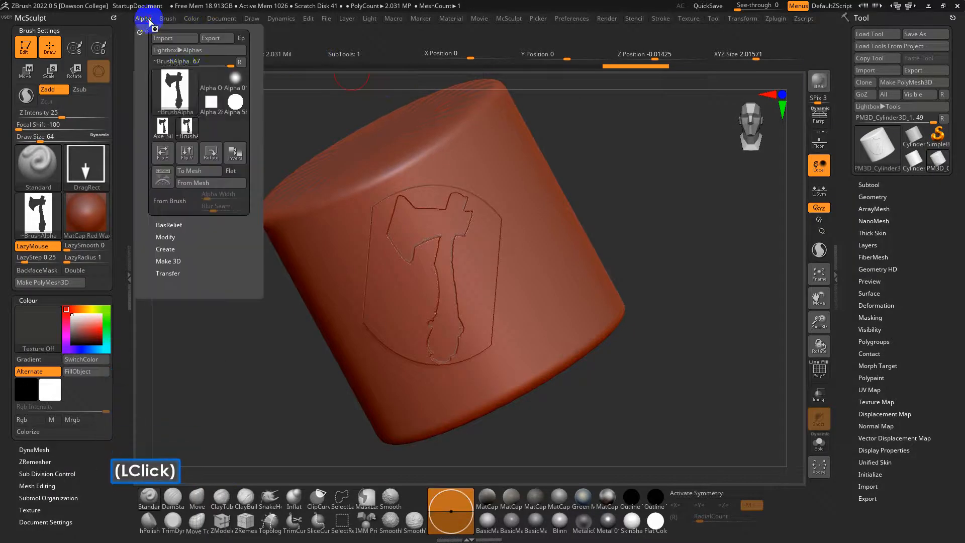
pyautogui.click(240, 155)
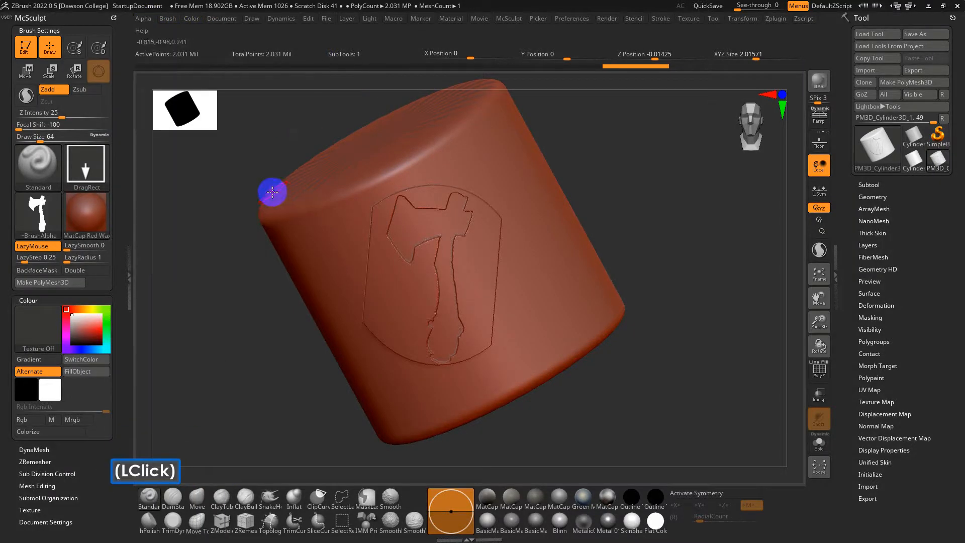
# - Undo the earlier axe stamp, test-stamp the inverted alpha on the cylinder's side and undo that too
pyautogui.hotkey('ctrl', 'z')
pyautogui.moveTo(453, 265); pyautogui.dragTo(449, 144)
pyautogui.hotkey('ctrl', 'z')
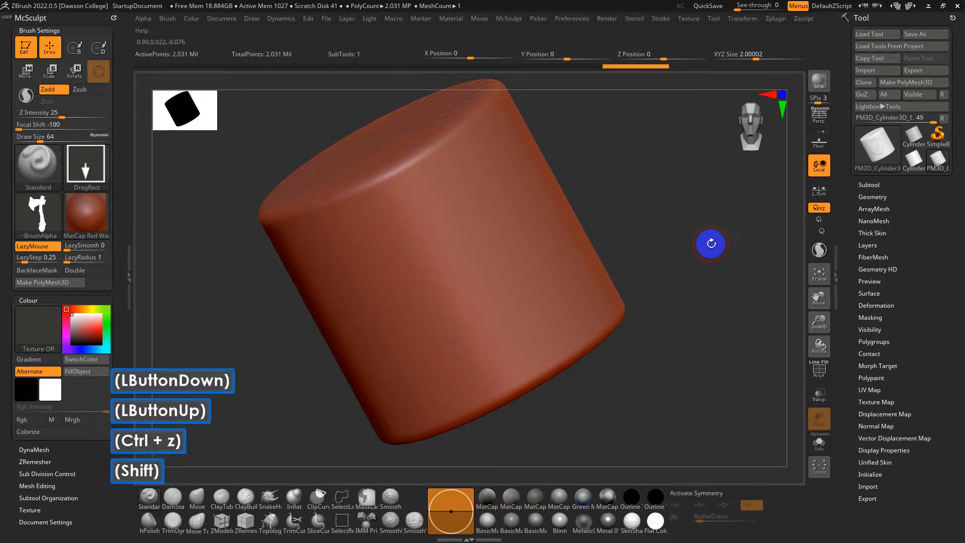
# - Generate a 3D mesh from the axe alpha with To Mesh
pyautogui.keyDown('shift'); pyautogui.moveTo(710, 243); pyautogui.dragTo(646, 286); pyautogui.keyUp('shift')
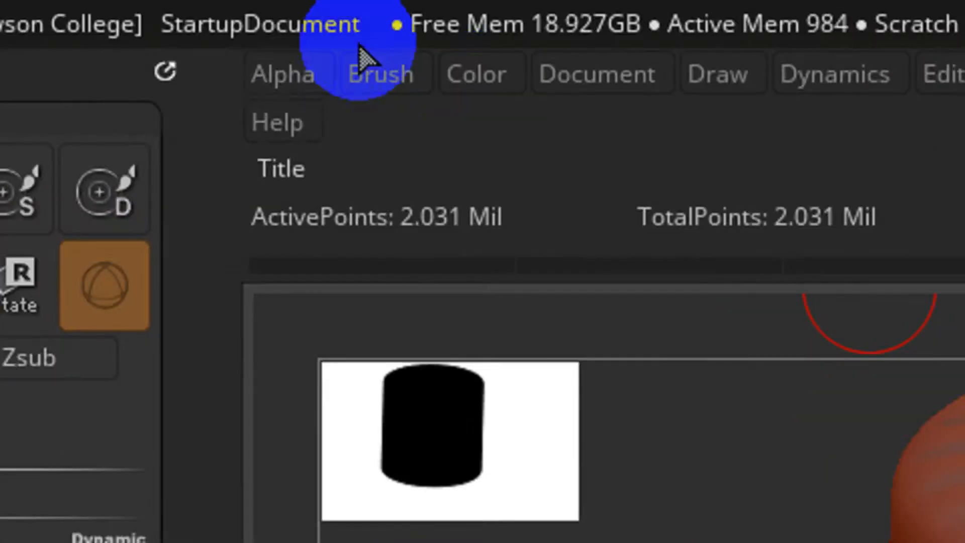
pyautogui.click(149, 21)
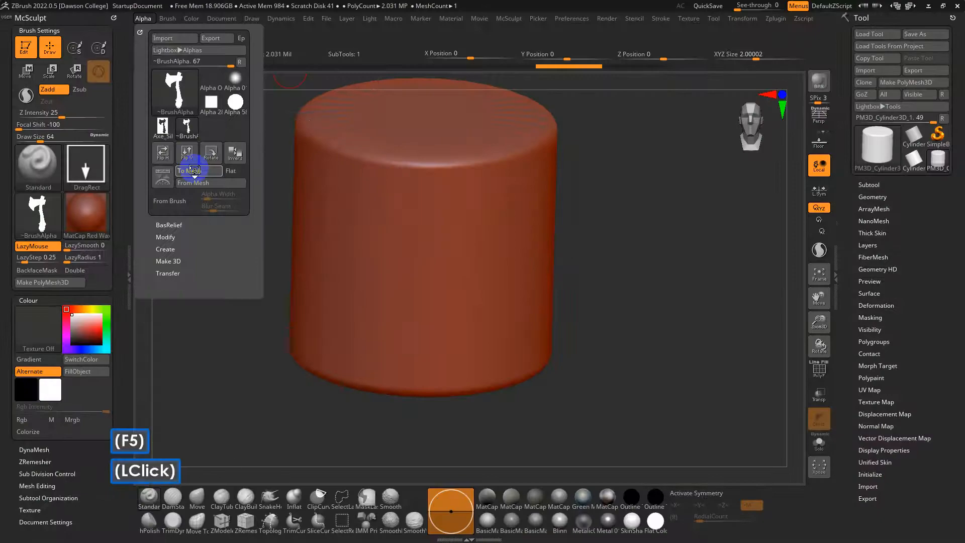
pyautogui.click(194, 170)
# - Slice the axe mesh lengthwise through its thickness in side view with the SliceCurve brush, using a straight vertical cut
pyautogui.moveTo(577, 222); pyautogui.dragTo(576, 253)
pyautogui.keyDown('shift'); pyautogui.moveTo(576, 253); pyautogui.dragTo(544, 236); pyautogui.keyUp('shift')
pyautogui.keyDown('alt'); pyautogui.click(582, 224); pyautogui.keyUp('alt')
pyautogui.moveTo(612, 236)
pyautogui.keyDown('alt'); pyautogui.mouseDown()
pyautogui.moveTo(551, 255)
pyautogui.moveTo(543, 301)
pyautogui.moveTo(553, 303)
pyautogui.moveTo(481, 254)
pyautogui.moveTo(534, 262)
pyautogui.mouseUp(); pyautogui.keyUp('alt')
pyautogui.keyDown('alt'); pyautogui.click(605, 247); pyautogui.keyUp('alt')
pyautogui.press('r')
pyautogui.press('q')
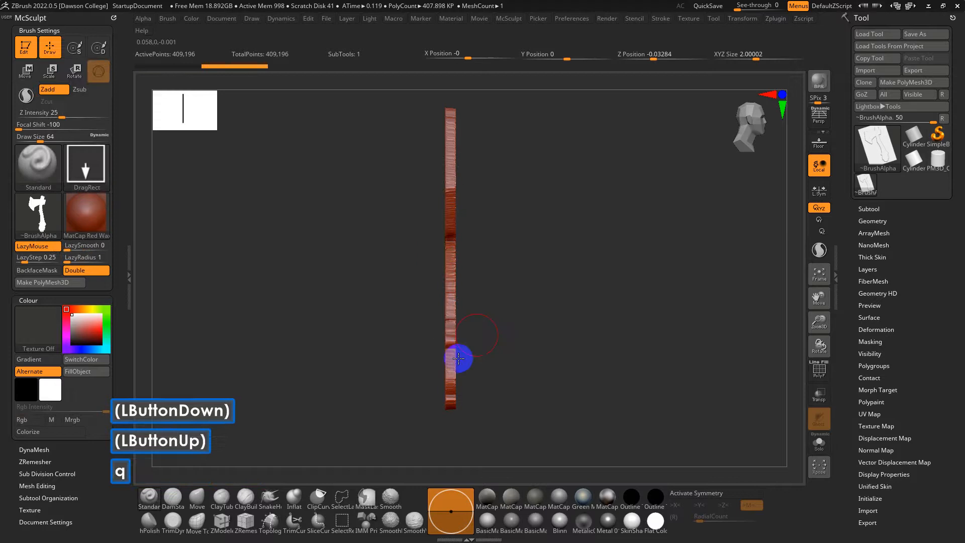
pyautogui.click(318, 529)
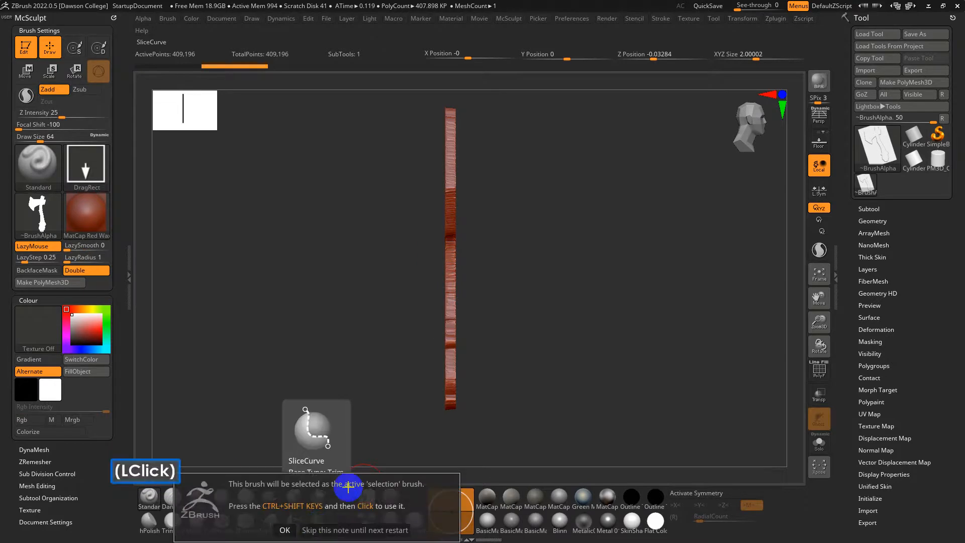
pyautogui.click(288, 529)
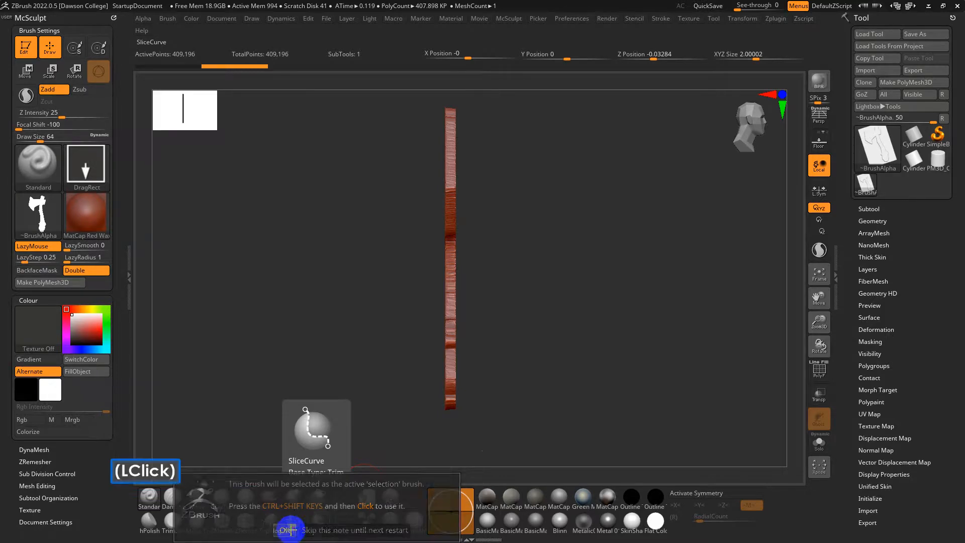
pyautogui.keyDown('ctrl'); pyautogui.keyDown('shift'); pyautogui.moveTo(447, 437); pyautogui.dragTo(450, 371); pyautogui.keyUp('shift'); pyautogui.keyUp('ctrl')
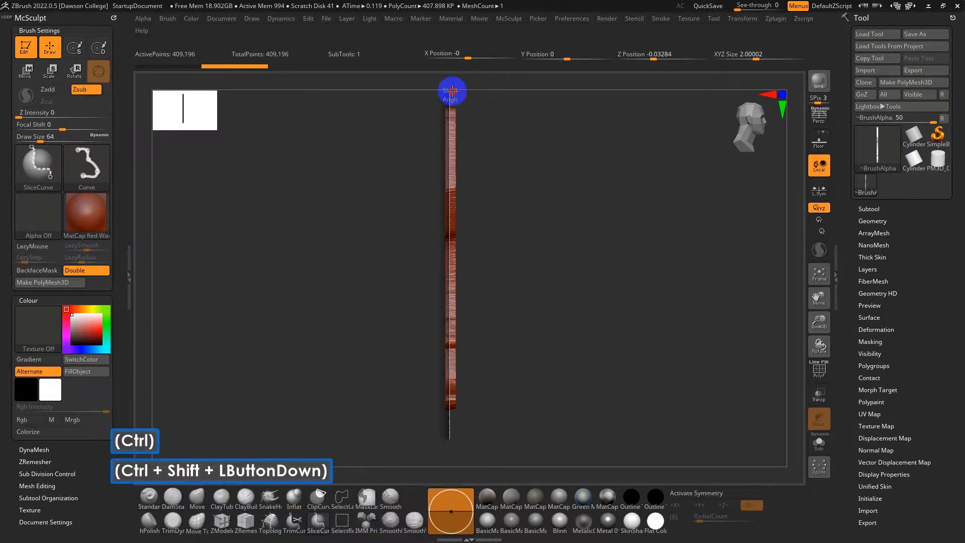
pyautogui.keyDown('ctrl'); pyautogui.keyDown('shift'); pyautogui.moveTo(450, 89); pyautogui.dragTo(450, 91); pyautogui.keyUp('shift'); pyautogui.keyUp('ctrl')
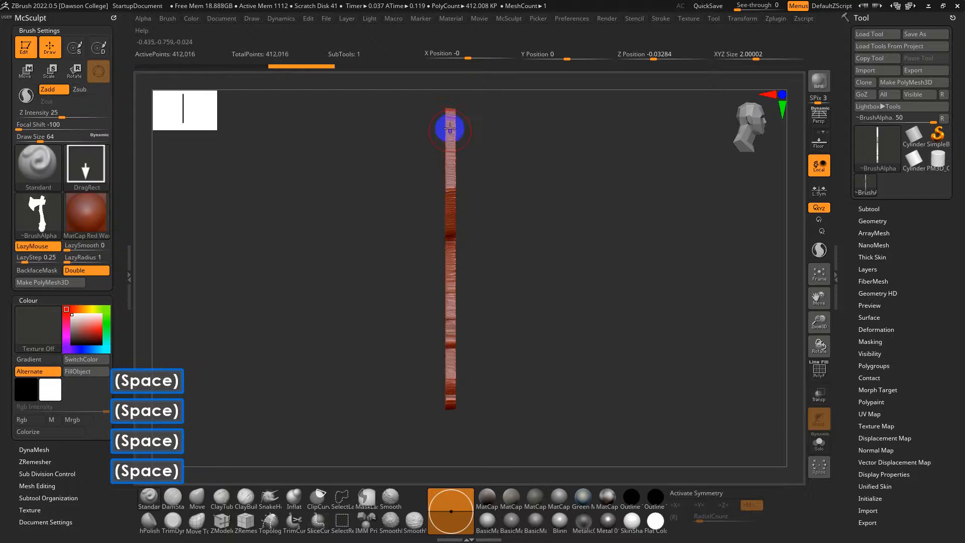
# - Turn on the polyframe display for the sliced mesh and apply the SkinShade4 material
pyautogui.hotkey('shift', 'f')
pyautogui.keyDown('alt'); pyautogui.moveTo(537, 241); pyautogui.dragTo(558, 336); pyautogui.keyUp('alt')
pyautogui.moveTo(559, 334)
pyautogui.mouseDown()
pyautogui.moveTo(568, 320)
pyautogui.moveTo(555, 316)
pyautogui.mouseUp()
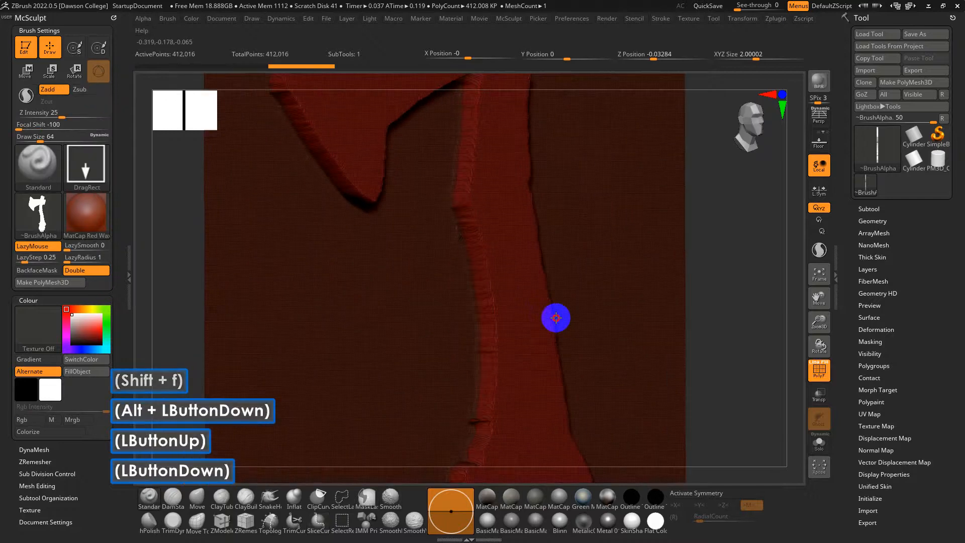
pyautogui.click(632, 522)
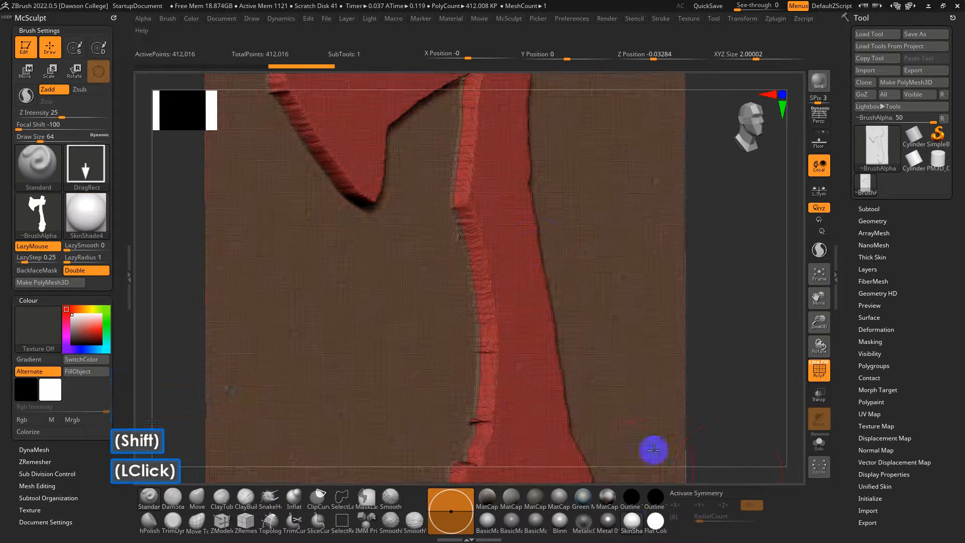
# - Isolate the polygroup of the flat backing plate so the front part of the axe is hidden
pyautogui.keyDown('alt'); pyautogui.moveTo(737, 372); pyautogui.dragTo(698, 307); pyautogui.keyUp('alt')
pyautogui.keyDown('alt'); pyautogui.moveTo(668, 253); pyautogui.dragTo(666, 323); pyautogui.keyUp('alt')
pyautogui.hotkey('ctrl', 'shift')
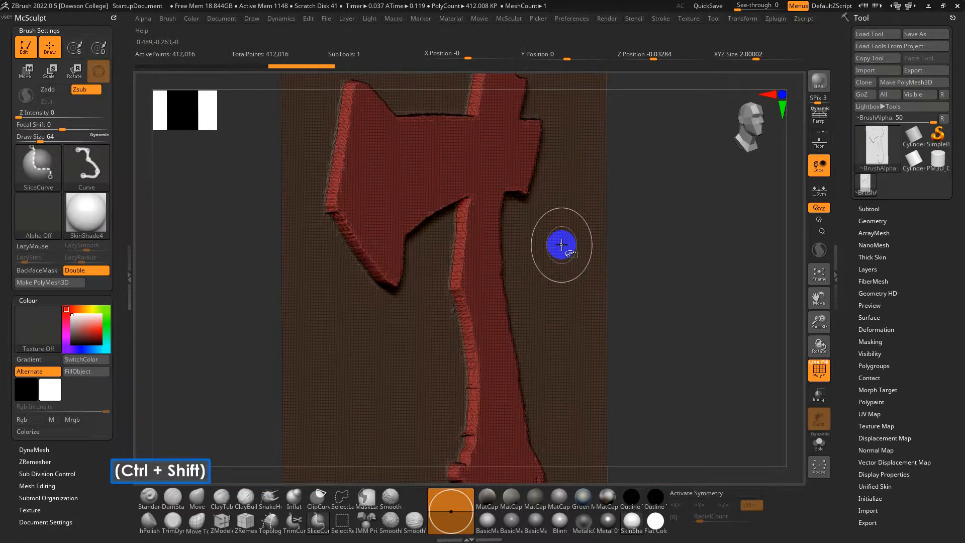
pyautogui.keyDown('ctrl'); pyautogui.keyDown('shift'); pyautogui.click(561, 245); pyautogui.keyUp('shift'); pyautogui.keyUp('ctrl')
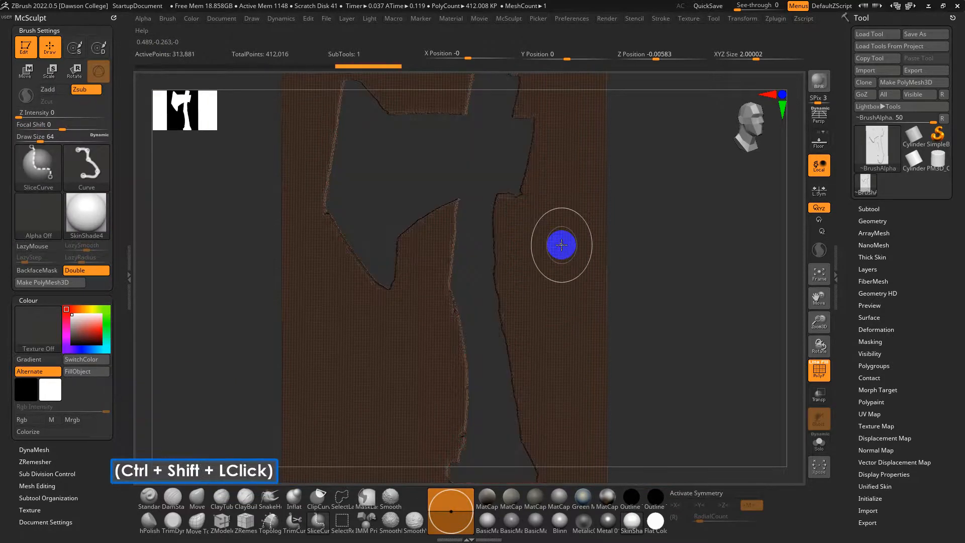
# - Invert the polygroup visibility so only the axe-shaped part shows, and delete the hidden backing geometry
pyautogui.keyDown('ctrl'); pyautogui.keyDown('shift'); pyautogui.click(562, 245); pyautogui.keyUp('shift'); pyautogui.keyUp('ctrl')
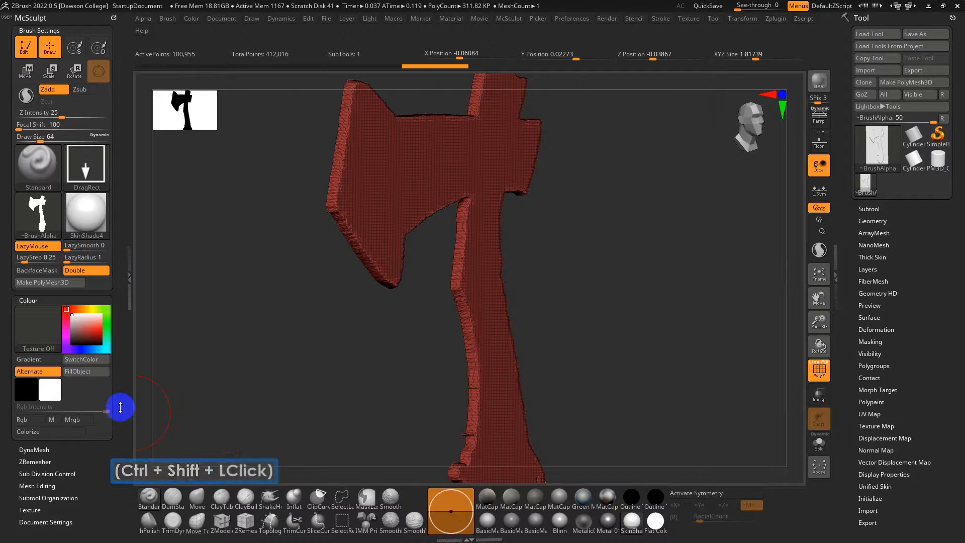
pyautogui.moveTo(120, 407); pyautogui.dragTo(68, 368)
pyautogui.click(65, 423)
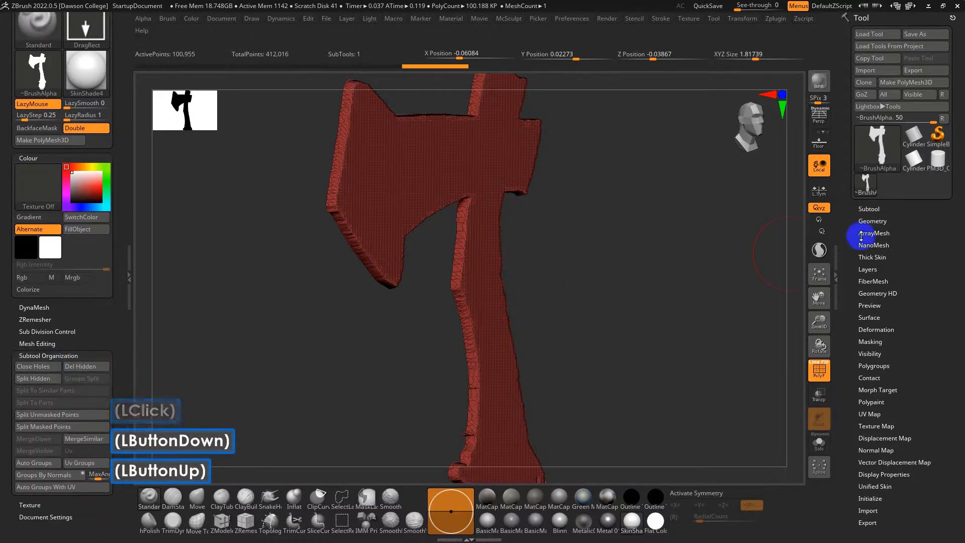
pyautogui.click(885, 220)
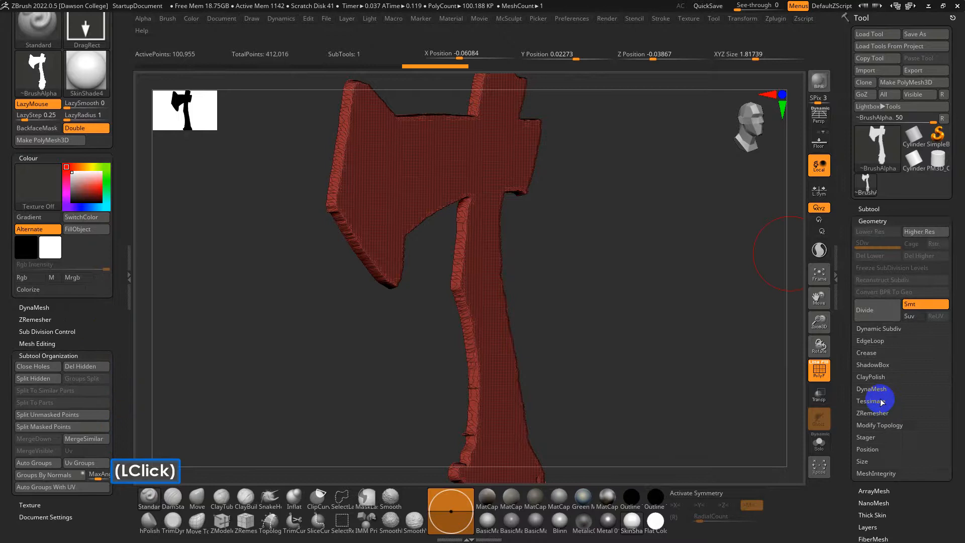
pyautogui.click(880, 430)
pyautogui.moveTo(844, 441); pyautogui.dragTo(854, 374)
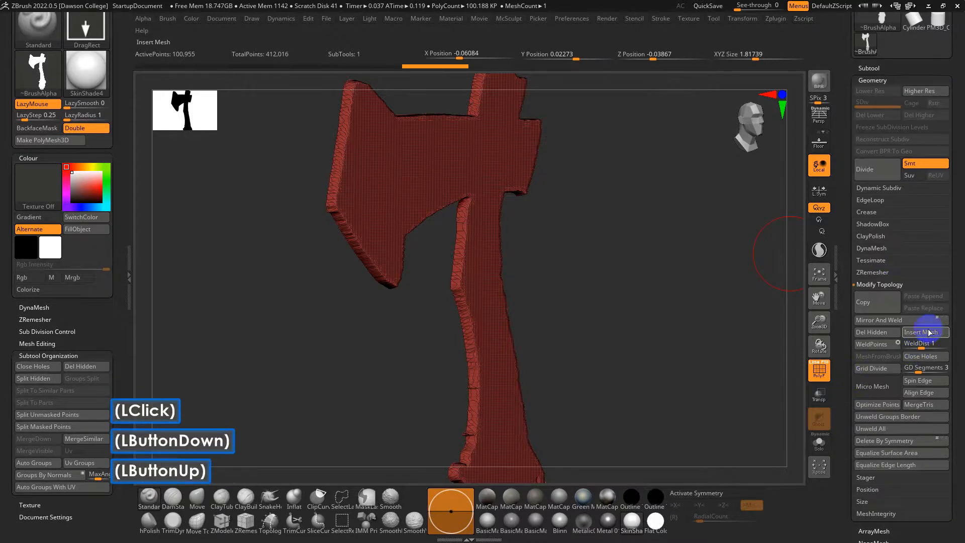
pyautogui.click(877, 335)
# - Switch to Move mode so the transform gizmo is active on the remaining axe half, seen from its edge
pyautogui.moveTo(650, 297); pyautogui.dragTo(620, 279)
pyautogui.press('q')
pyautogui.press('w')
pyautogui.moveTo(602, 284); pyautogui.dragTo(606, 299)
pyautogui.keyDown('alt'); pyautogui.moveTo(614, 282); pyautogui.dragTo(634, 319); pyautogui.keyUp('alt')
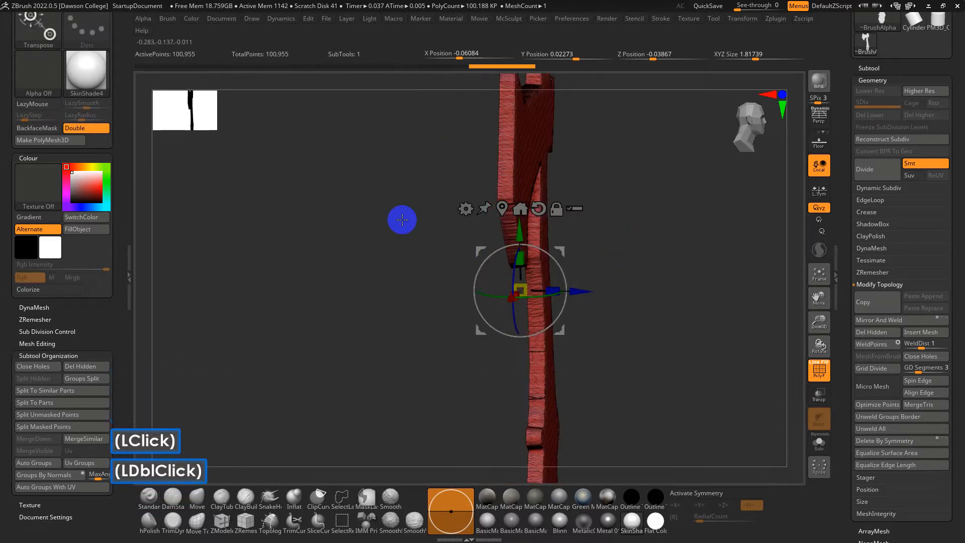
# - Try Mirror And Weld on the axe half and undo it
pyautogui.click(71, 354)
pyautogui.click(529, 392)
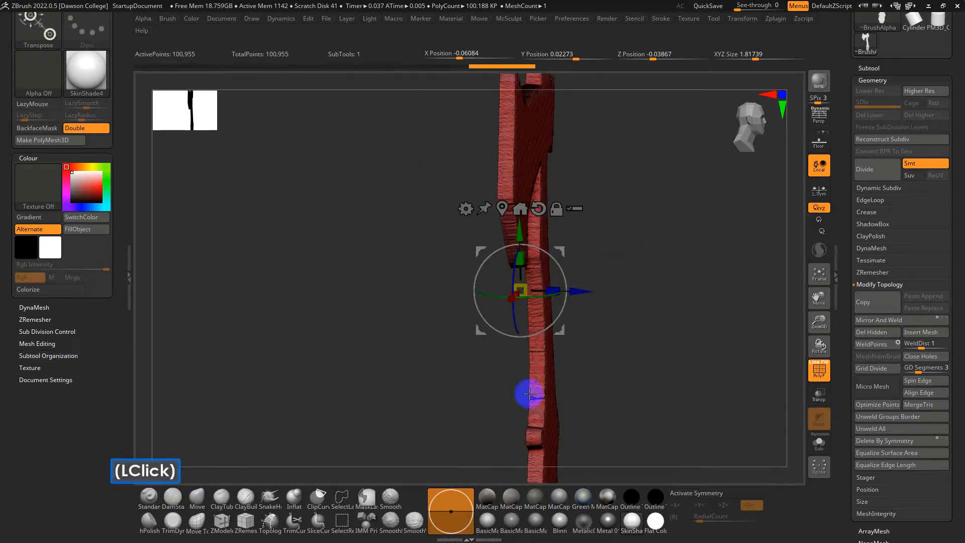
pyautogui.click(898, 321)
pyautogui.moveTo(587, 261); pyautogui.dragTo(577, 268)
pyautogui.hotkey('ctrl', 'z')
pyautogui.keyDown('shift'); pyautogui.moveTo(646, 258); pyautogui.dragTo(609, 266); pyautogui.keyUp('shift')
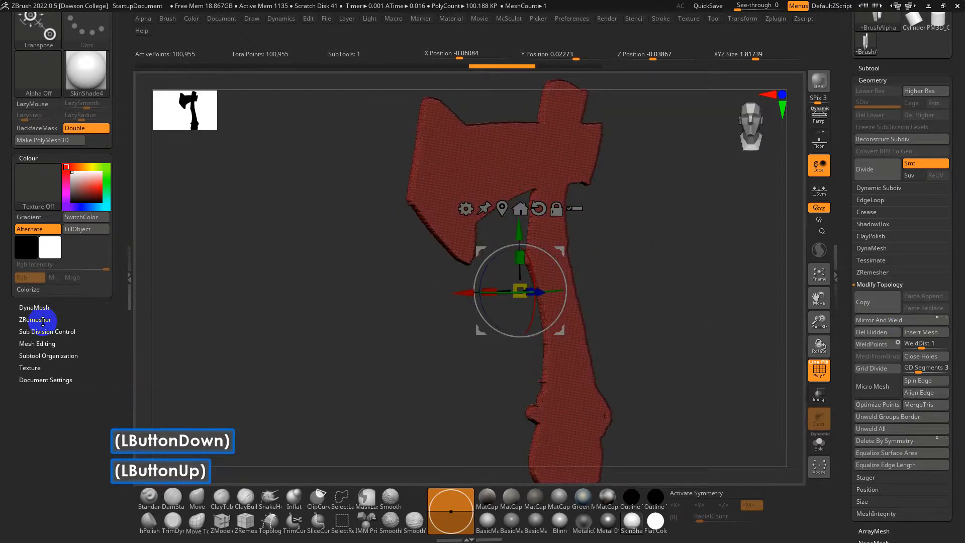
# - Try to mirror and weld the axe half across the Z axis from its current position, and undo the mirrored copy
pyautogui.click(46, 356)
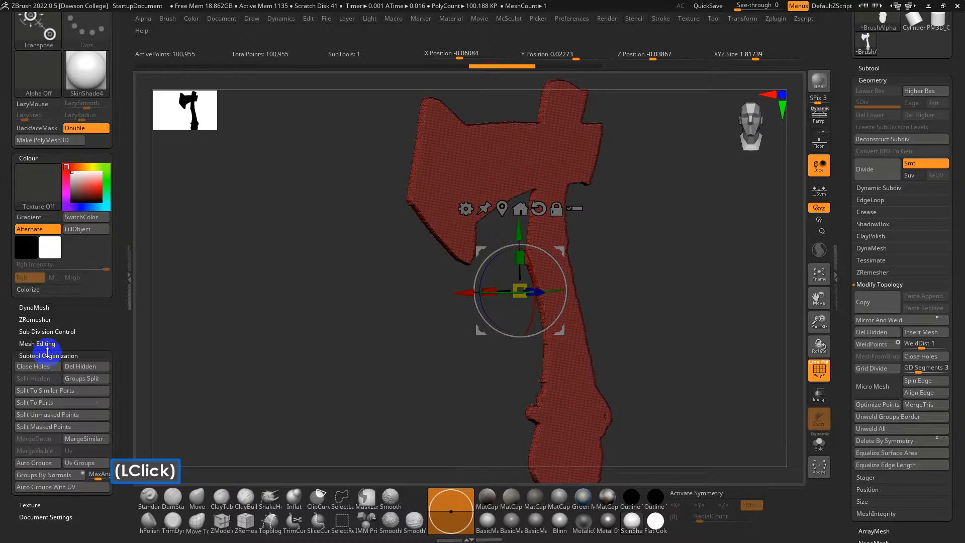
pyautogui.click(45, 343)
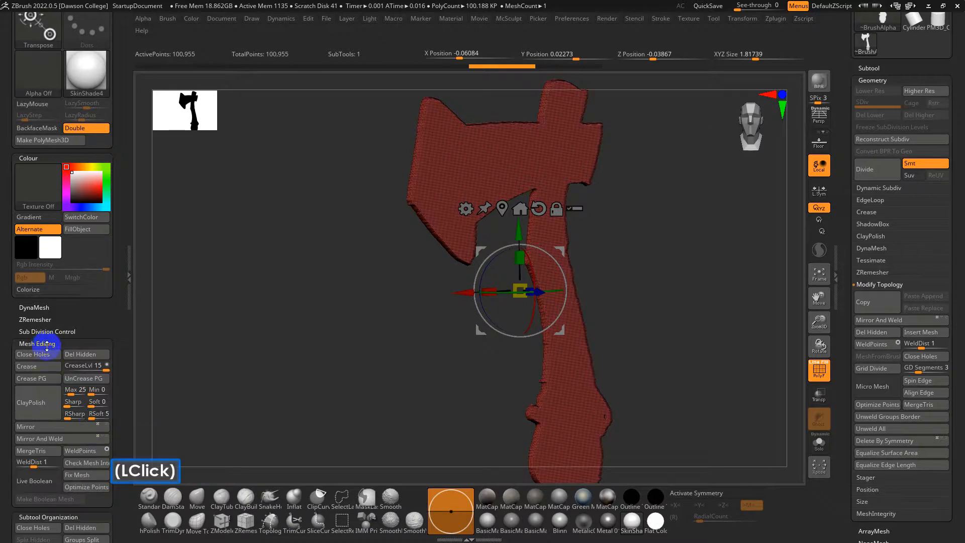
pyautogui.click(94, 439)
pyautogui.moveTo(317, 360); pyautogui.dragTo(389, 346)
pyautogui.click(420, 325)
pyautogui.hotkey('shift', 'f')
pyautogui.keyDown('alt'); pyautogui.moveTo(389, 341); pyautogui.dragTo(378, 366); pyautogui.keyUp('alt')
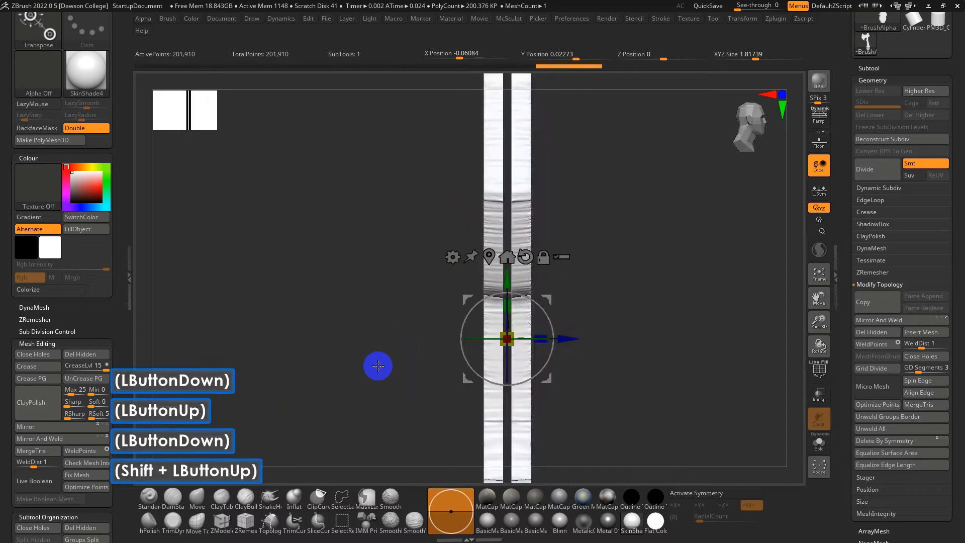
pyautogui.hotkey('ctrl', 'z')
# - Move the axe half along Z to close the gap at the centre plane, and mirror and weld it into one solid axe
pyautogui.moveTo(566, 338); pyautogui.dragTo(545, 342)
pyautogui.click(64, 439)
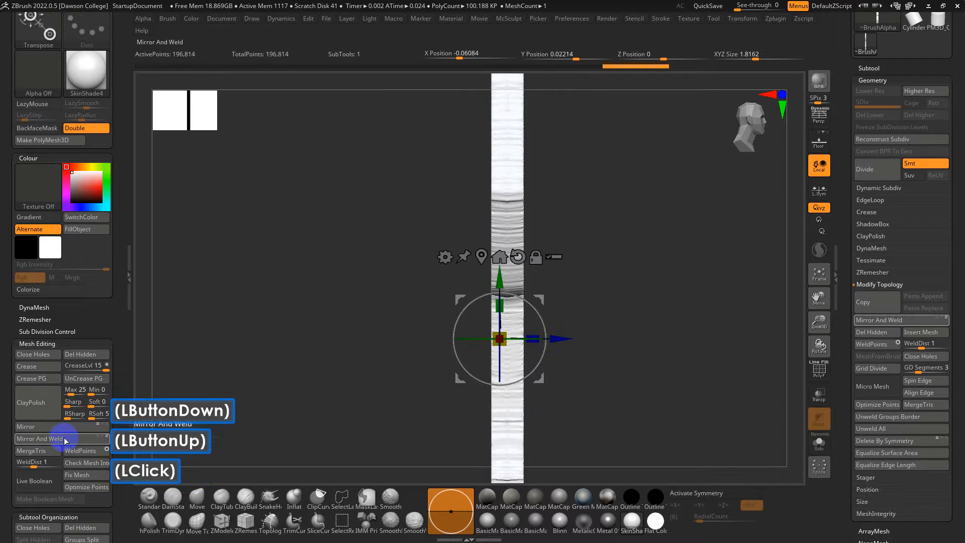
pyautogui.moveTo(409, 250); pyautogui.dragTo(436, 360)
pyautogui.hotkey('shift', 'f')
pyautogui.press('q')
pyautogui.press('Tab')
pyautogui.press('Tab')
pyautogui.hotkey('shift', 'f')
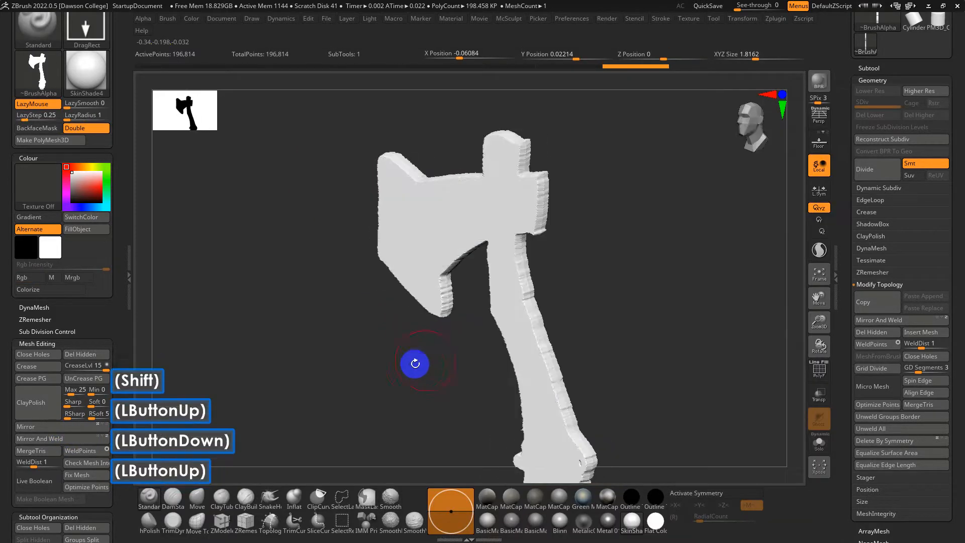
# - Apply the BasicMaterial2 material to the axe and turn on X symmetry
pyautogui.click(50, 343)
pyautogui.moveTo(361, 328)
pyautogui.keyDown('alt'); pyautogui.mouseDown()
pyautogui.moveTo(396, 370)
pyautogui.moveTo(343, 357)
pyautogui.moveTo(406, 377)
pyautogui.mouseUp(); pyautogui.keyUp('alt')
pyautogui.click(510, 517)
pyautogui.moveTo(551, 232)
pyautogui.keyDown('shift'); pyautogui.mouseDown()
pyautogui.moveTo(476, 317)
pyautogui.moveTo(517, 319)
pyautogui.mouseUp(); pyautogui.keyUp('shift')
pyautogui.keyDown('shift'); pyautogui.moveTo(502, 405); pyautogui.dragTo(519, 268); pyautogui.keyUp('shift')
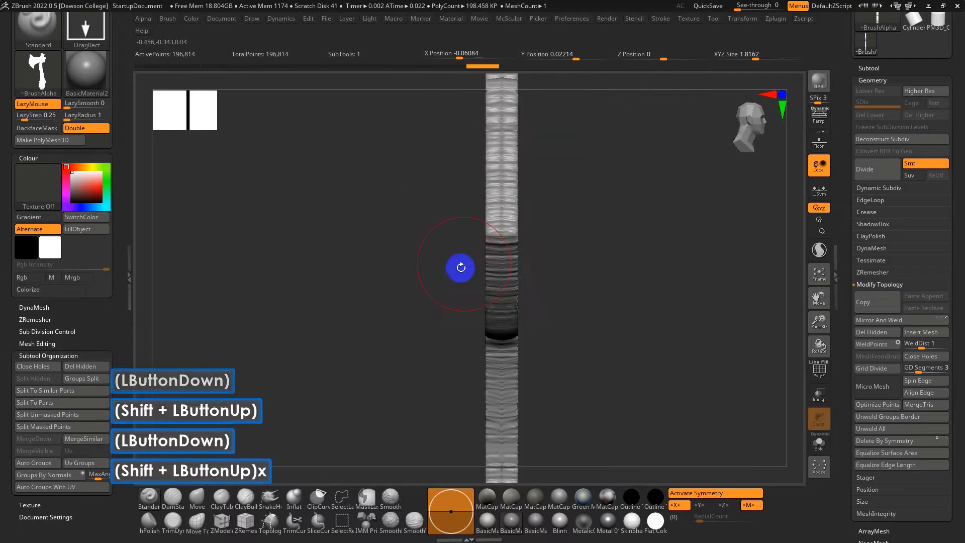
pyautogui.moveTo(461, 267); pyautogui.dragTo(503, 250)
pyautogui.keyDown('shift'); pyautogui.click(635, 281); pyautogui.keyUp('shift')
pyautogui.doubleClick(642, 287)
pyautogui.keyDown('shift'); pyautogui.moveTo(642, 286); pyautogui.dragTo(715, 245); pyautogui.keyUp('shift')
pyautogui.keyDown('alt'); pyautogui.click(750, 170); pyautogui.keyUp('alt')
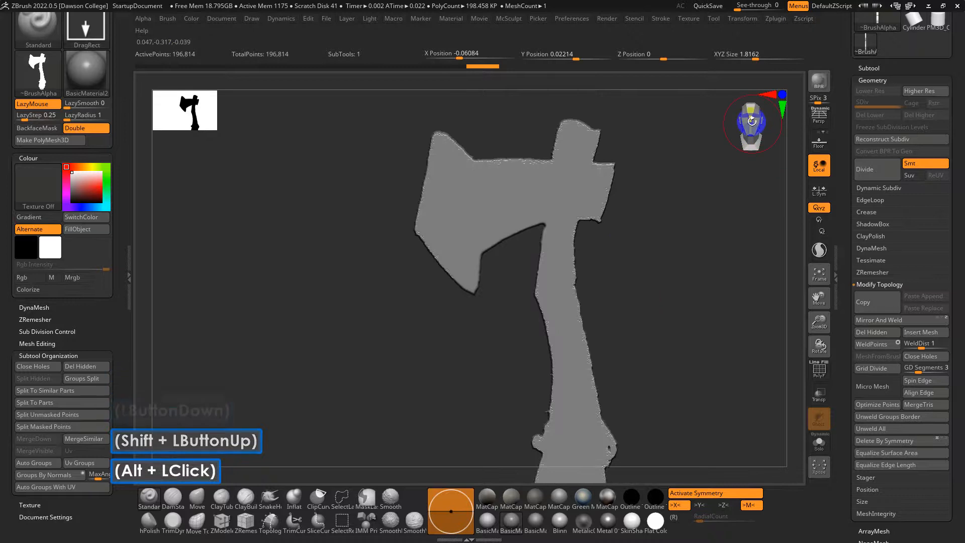
# - Rotate the axe -90 degrees about Y and turn on X symmetry with local symmetry
pyautogui.press('e')
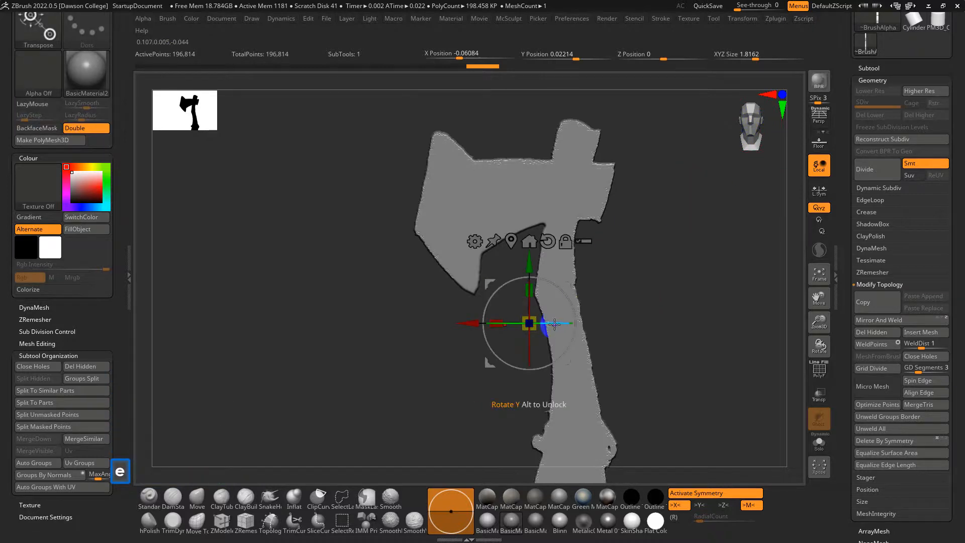
pyautogui.moveTo(551, 322); pyautogui.dragTo(623, 326)
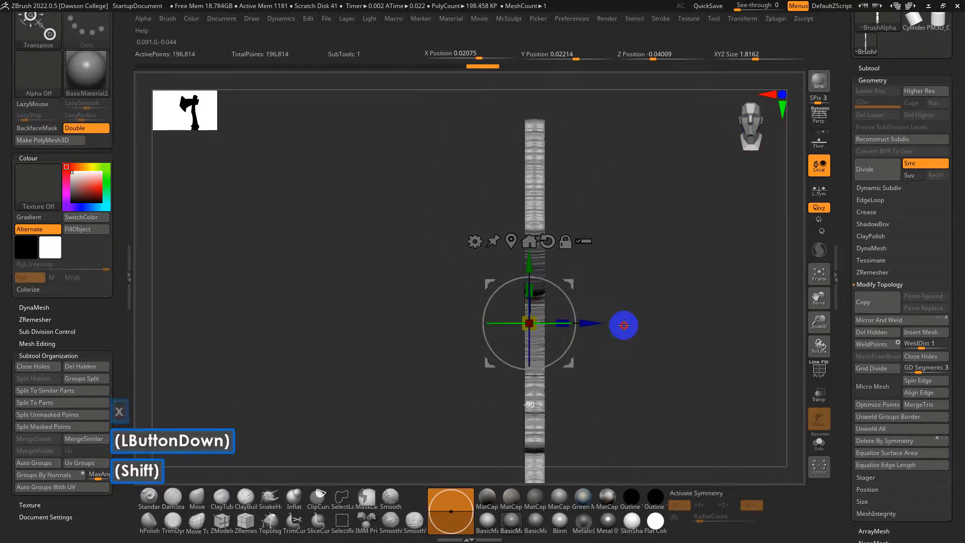
pyautogui.press('q')
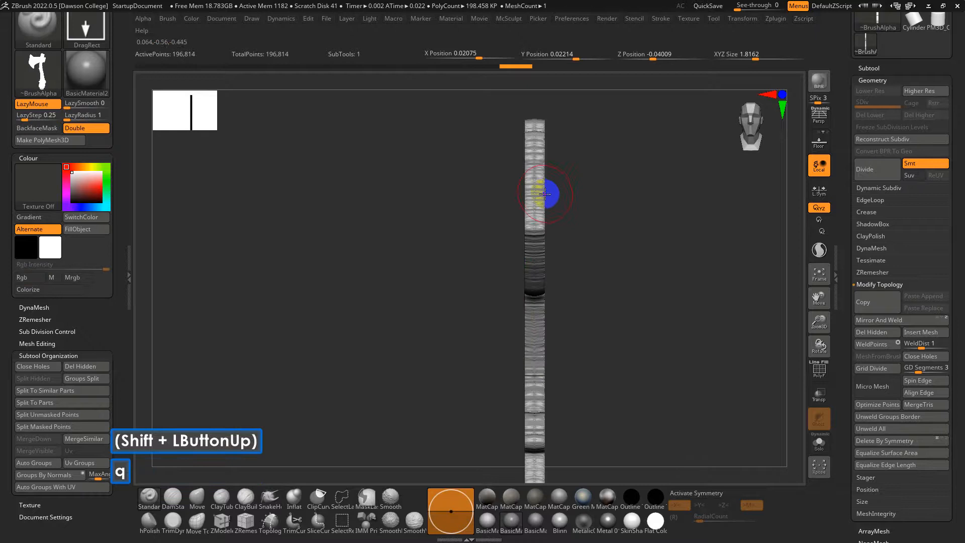
pyautogui.press('x')
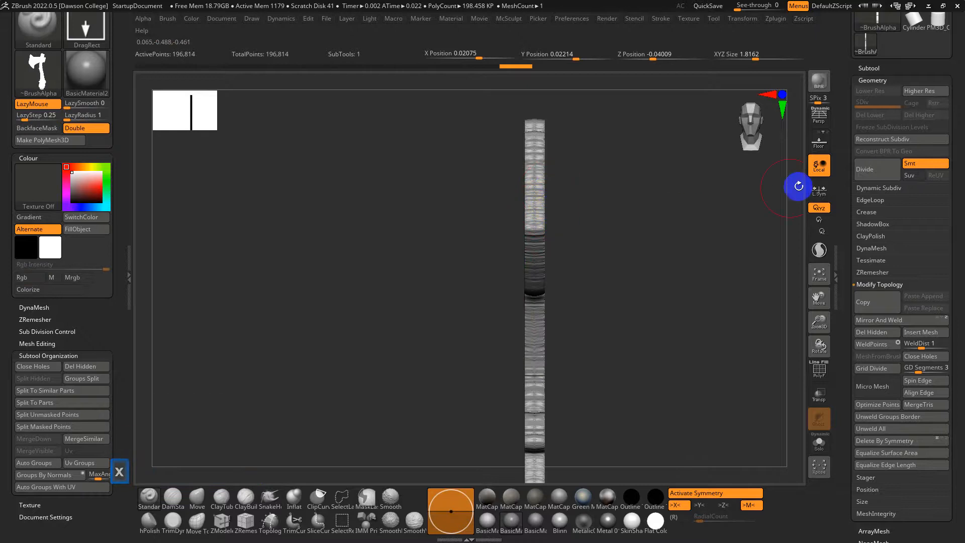
pyautogui.click(818, 190)
pyautogui.keyDown('alt'); pyautogui.click(546, 197); pyautogui.keyUp('alt')
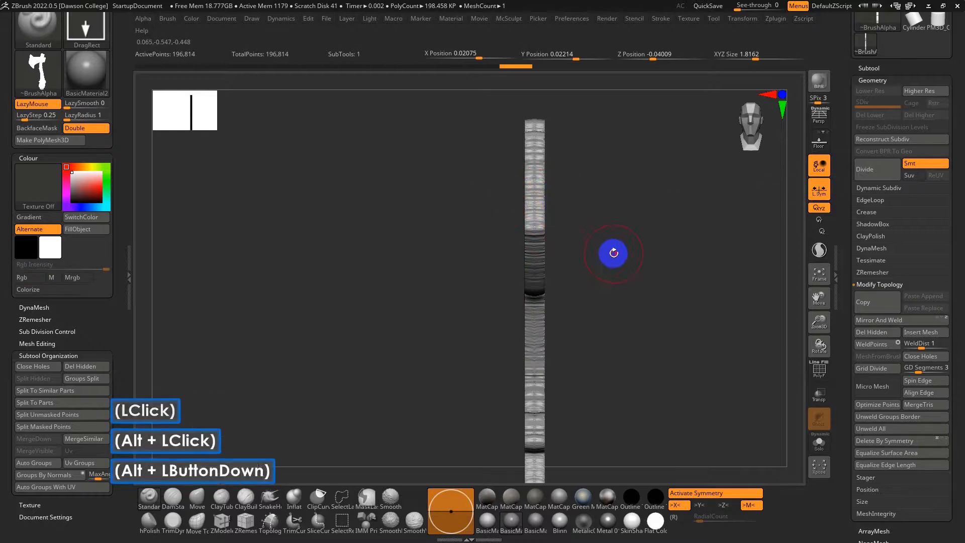
# - Smooth the rough outline of the axe with symmetrical strokes along the head, handle and pommel
pyautogui.moveTo(611, 251); pyautogui.dragTo(566, 250)
pyautogui.moveTo(671, 220); pyautogui.dragTo(598, 216)
pyautogui.moveTo(528, 108)
pyautogui.keyDown('shift'); pyautogui.mouseDown()
pyautogui.moveTo(515, 157)
pyautogui.moveTo(566, 260)
pyautogui.mouseUp(); pyautogui.keyUp('shift')
pyautogui.keyDown('alt'); pyautogui.moveTo(594, 291); pyautogui.dragTo(507, 303); pyautogui.keyUp('alt')
pyautogui.keyDown('shift'); pyautogui.moveTo(543, 227); pyautogui.dragTo(545, 437); pyautogui.keyUp('shift')
pyautogui.keyDown('alt'); pyautogui.moveTo(618, 443); pyautogui.dragTo(603, 339); pyautogui.keyUp('alt')
pyautogui.moveTo(625, 326); pyautogui.dragTo(603, 330)
pyautogui.keyDown('shift'); pyautogui.moveTo(595, 342); pyautogui.dragTo(589, 353); pyautogui.keyUp('shift')
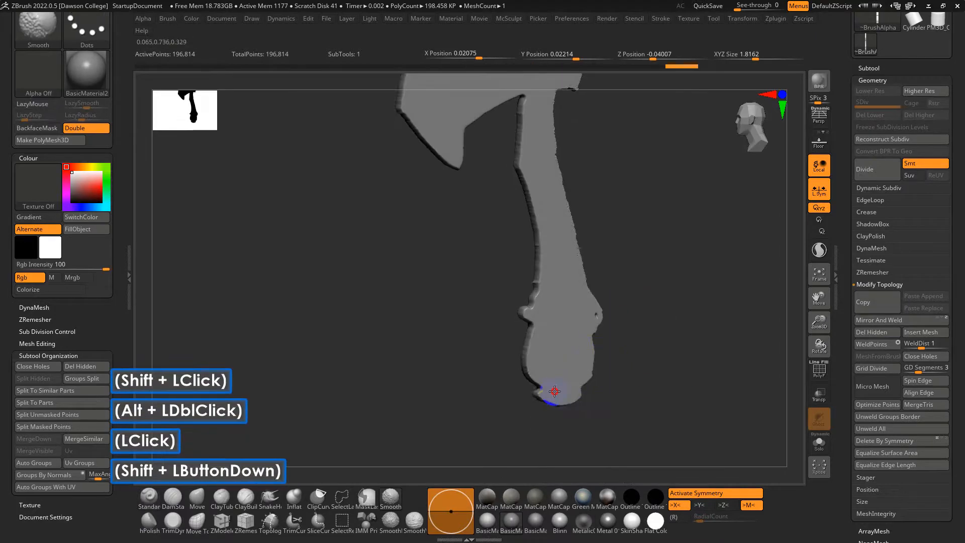
pyautogui.keyDown('shift'); pyautogui.moveTo(555, 391); pyautogui.dragTo(558, 400); pyautogui.keyUp('shift')
pyautogui.keyDown('alt'); pyautogui.moveTo(684, 276); pyautogui.dragTo(689, 397); pyautogui.keyUp('alt')
pyautogui.moveTo(689, 397); pyautogui.dragTo(674, 382)
pyautogui.moveTo(598, 412)
pyautogui.keyDown('shift'); pyautogui.mouseDown()
pyautogui.moveTo(564, 289)
pyautogui.moveTo(556, 147)
pyautogui.moveTo(394, 141)
pyautogui.mouseUp(); pyautogui.keyUp('shift')
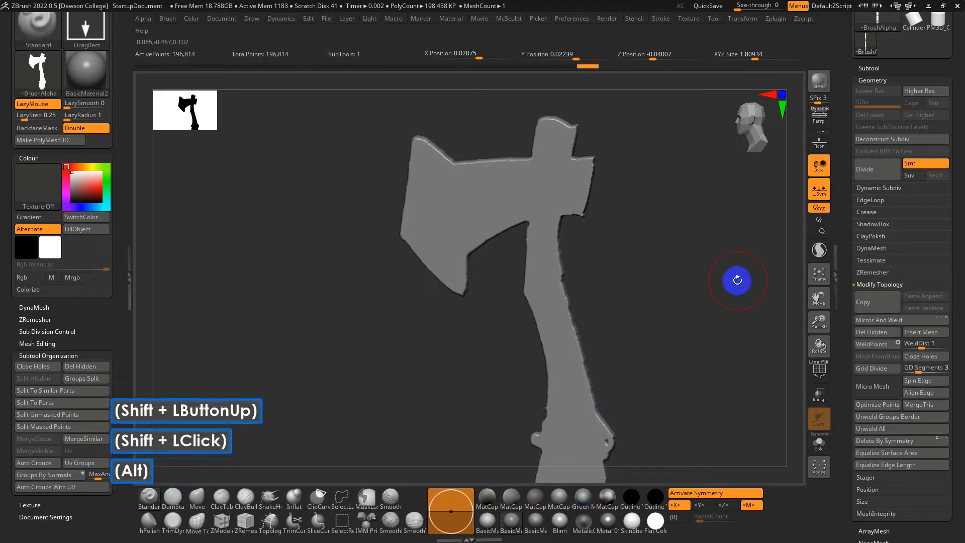
# - Smooth the stepped edge of the handle just below the axe head
pyautogui.keyDown('alt'); pyautogui.moveTo(736, 241); pyautogui.dragTo(672, 253); pyautogui.keyUp('alt')
pyautogui.keyDown('alt'); pyautogui.moveTo(673, 255); pyautogui.dragTo(689, 318); pyautogui.keyUp('alt')
pyautogui.keyDown('alt'); pyautogui.moveTo(750, 283); pyautogui.dragTo(763, 252); pyautogui.keyUp('alt')
pyautogui.keyDown('alt'); pyautogui.moveTo(427, 338); pyautogui.dragTo(419, 360); pyautogui.keyUp('alt')
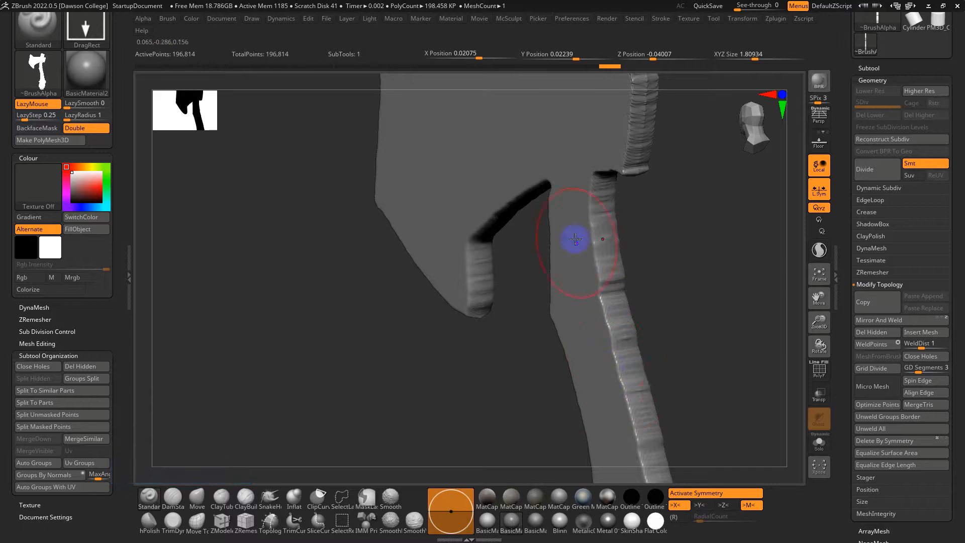
pyautogui.keyDown('alt'); pyautogui.moveTo(676, 369); pyautogui.dragTo(666, 351); pyautogui.keyUp('alt')
pyautogui.keyDown('alt'); pyautogui.click(508, 183); pyautogui.keyUp('alt')
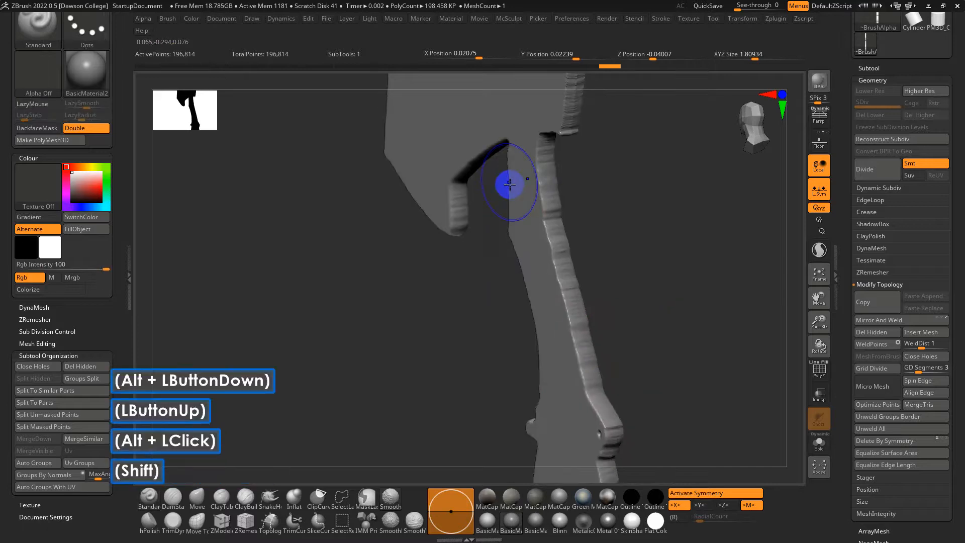
pyautogui.keyDown('shift'); pyautogui.moveTo(532, 237); pyautogui.dragTo(137, 300); pyautogui.keyUp('shift')
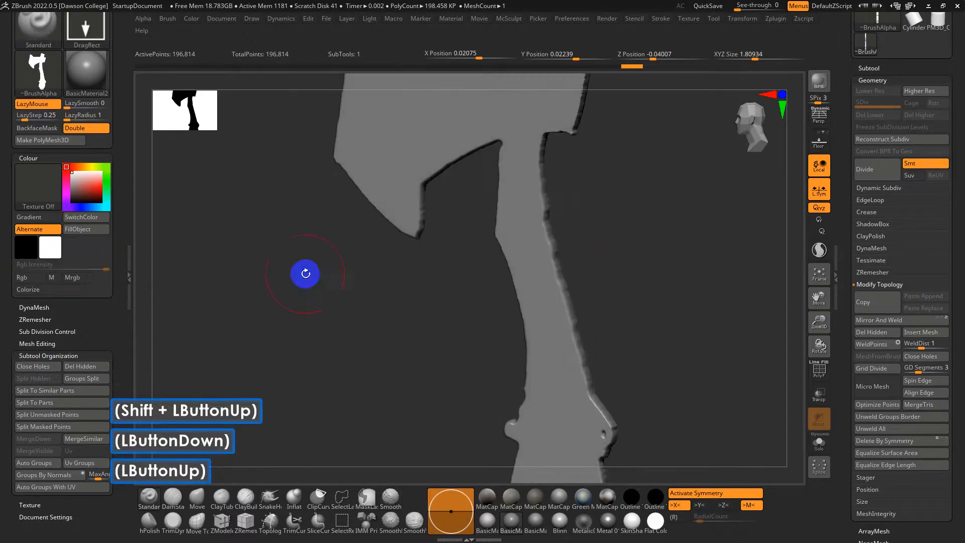
pyautogui.keyDown('alt'); pyautogui.moveTo(339, 321); pyautogui.dragTo(390, 410); pyautogui.keyUp('alt')
pyautogui.moveTo(465, 413)
pyautogui.mouseDown()
pyautogui.moveTo(392, 409)
pyautogui.moveTo(385, 418)
pyautogui.mouseUp()
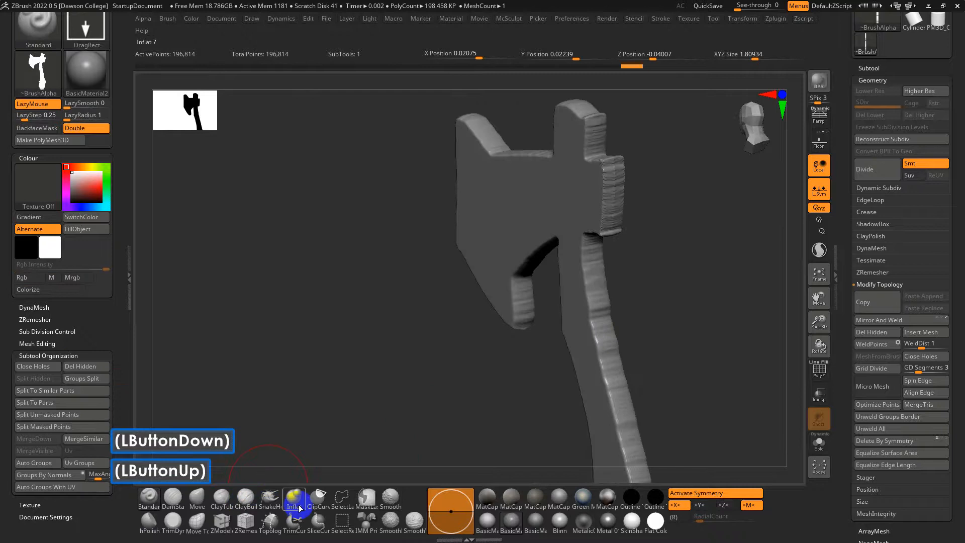
# - Choose the ClipCurve brush and clip a bevel along the upper cutting edge of the blade
pyautogui.click(319, 500)
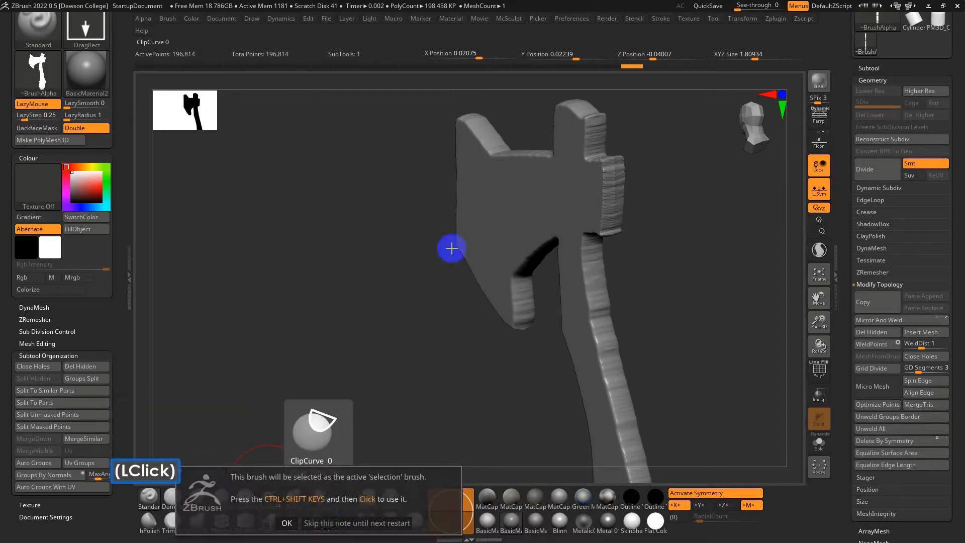
pyautogui.click(325, 523)
pyautogui.moveTo(439, 304)
pyautogui.keyDown('ctrl'); pyautogui.keyDown('shift'); pyautogui.mouseDown()
pyautogui.moveTo(458, 75)
pyautogui.moveTo(438, 86)
pyautogui.moveTo(469, 98)
pyautogui.moveTo(451, 301)
pyautogui.mouseUp(); pyautogui.keyUp('shift'); pyautogui.keyUp('ctrl')
pyautogui.press('space')
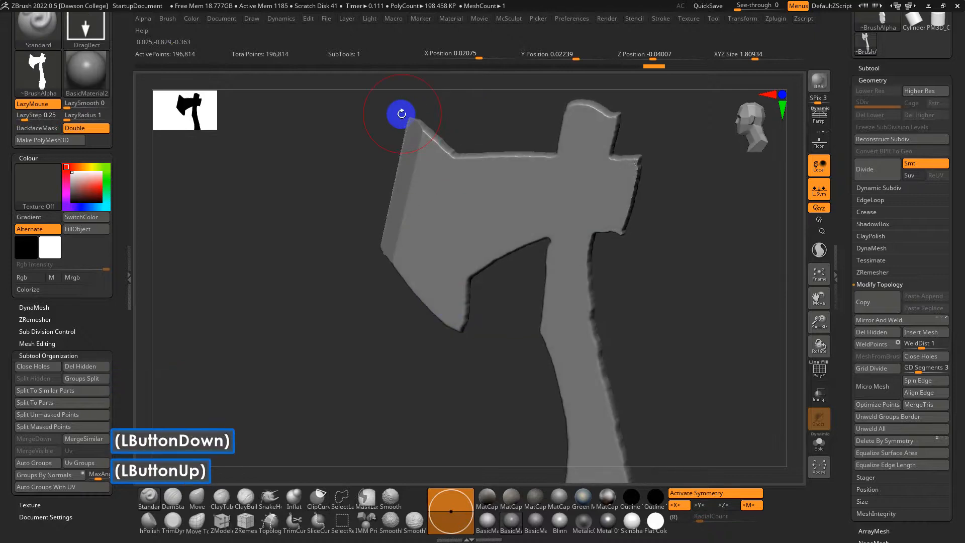
# - Clip a matching bevel along the slanted lower cutting edge of the blade
pyautogui.click(371, 141)
pyautogui.moveTo(392, 133); pyautogui.dragTo(348, 318)
pyautogui.keyDown('ctrl'); pyautogui.keyDown('shift'); pyautogui.moveTo(497, 304); pyautogui.dragTo(375, 211); pyautogui.keyUp('shift'); pyautogui.keyUp('ctrl')
pyautogui.moveTo(422, 303)
pyautogui.mouseDown()
pyautogui.moveTo(469, 288)
pyautogui.moveTo(412, 282)
pyautogui.moveTo(430, 319)
pyautogui.mouseUp()
pyautogui.keyDown('ctrl'); pyautogui.click(352, 340); pyautogui.keyUp('ctrl')
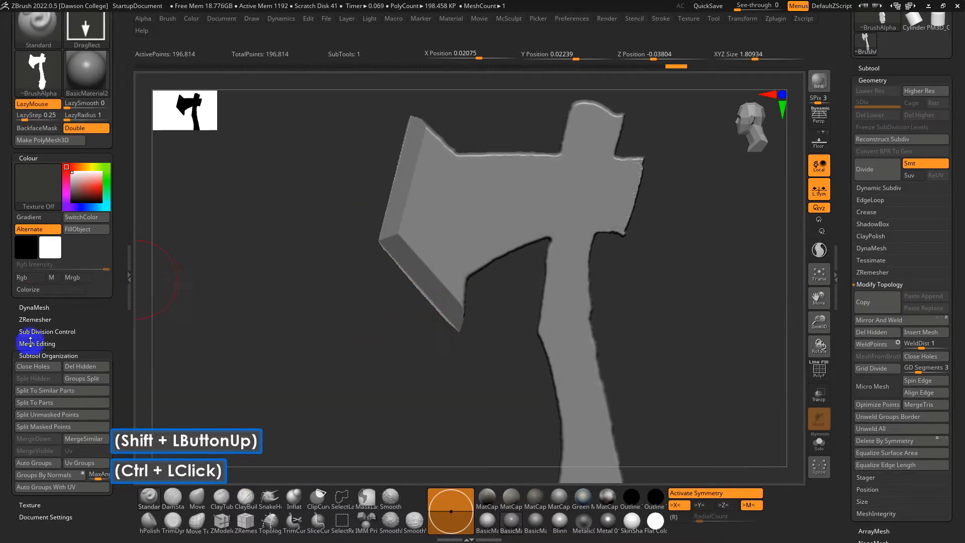
# - Rebuild the axe mesh with DynaMesh, first at resolution 128 and, after undoing that, at resolution 416
pyautogui.click(34, 307)
pyautogui.click(39, 328)
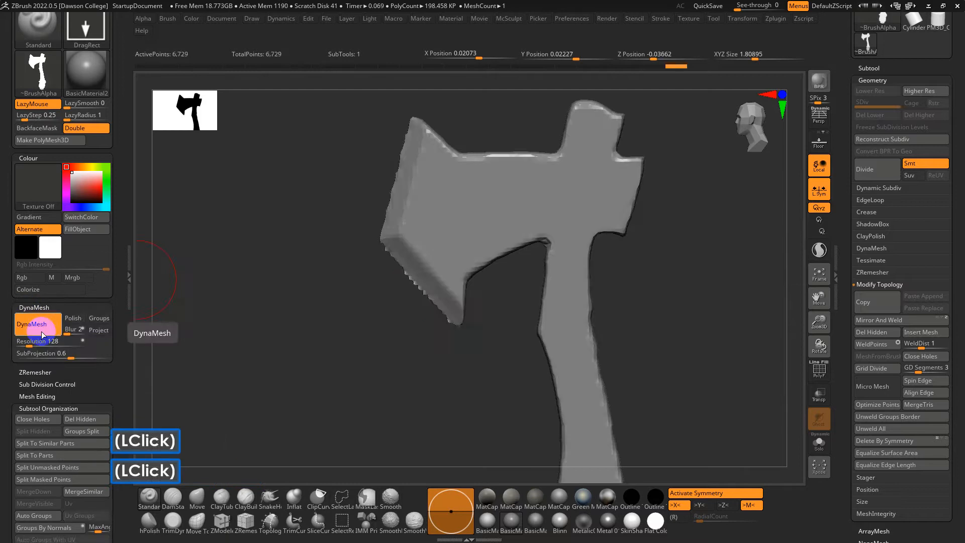
pyautogui.hotkey('ctrl', 'z')
pyautogui.moveTo(34, 341); pyautogui.dragTo(40, 341)
pyautogui.click(41, 333)
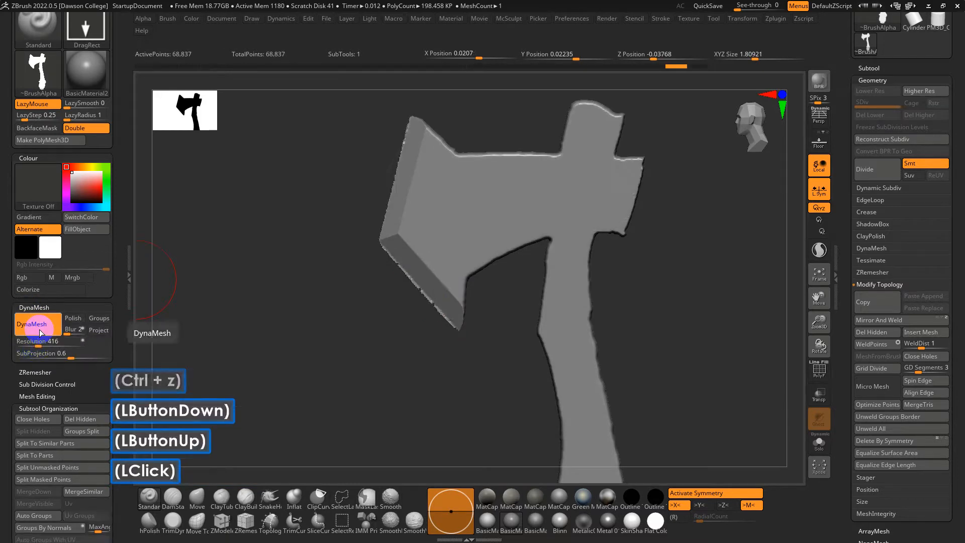
# - Smooth the handle, the pommel and the jagged bevelled edges of the blade on the remeshed axe
pyautogui.moveTo(355, 332)
pyautogui.keyDown('alt'); pyautogui.mouseDown()
pyautogui.moveTo(409, 378)
pyautogui.moveTo(353, 304)
pyautogui.mouseUp(); pyautogui.keyUp('alt')
pyautogui.keyDown('shift'); pyautogui.moveTo(532, 292); pyautogui.dragTo(526, 304); pyautogui.keyUp('shift')
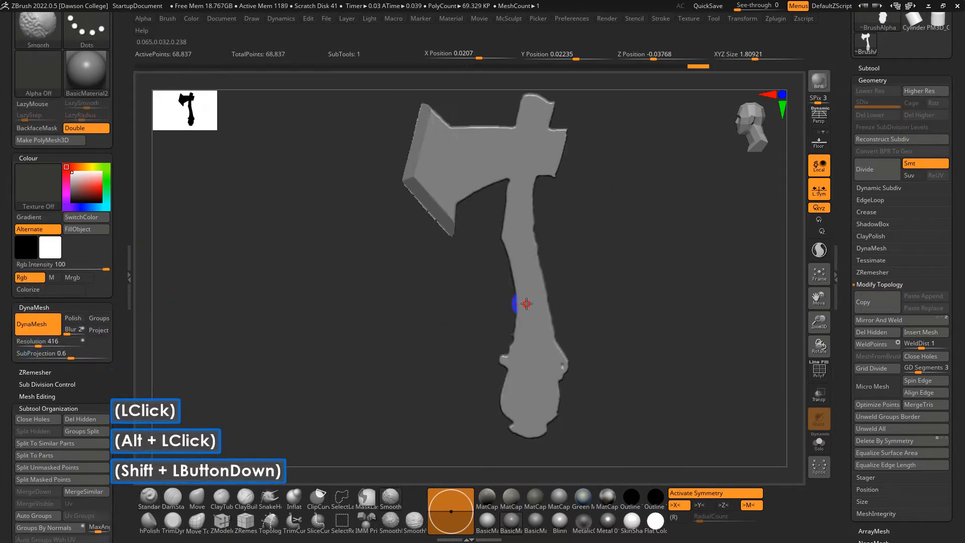
pyautogui.keyDown('shift'); pyautogui.moveTo(516, 350); pyautogui.dragTo(498, 405); pyautogui.keyUp('shift')
pyautogui.keyDown('shift'); pyautogui.moveTo(420, 233); pyautogui.dragTo(407, 191); pyautogui.keyUp('shift')
pyautogui.keyDown('alt'); pyautogui.moveTo(422, 258); pyautogui.dragTo(422, 294); pyautogui.keyUp('alt')
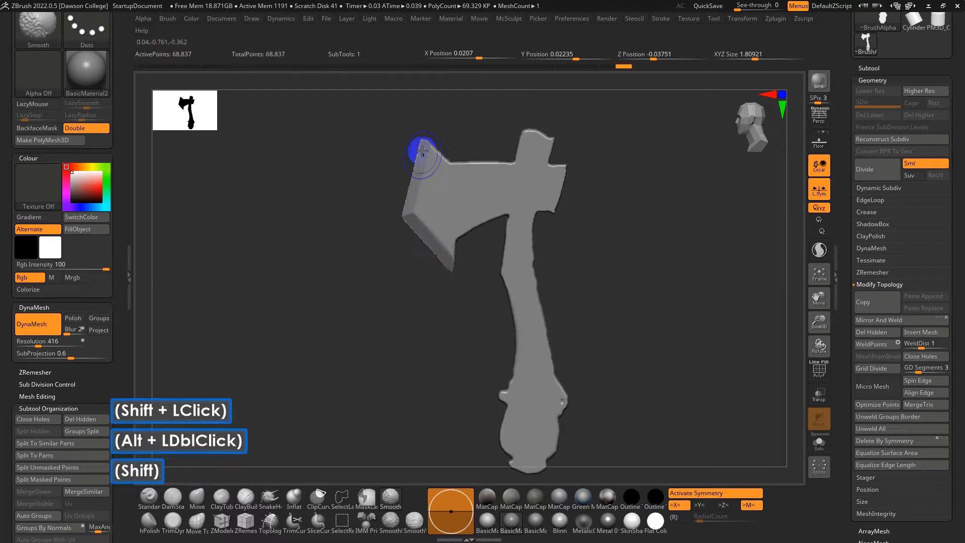
pyautogui.keyDown('alt'); pyautogui.moveTo(361, 262); pyautogui.dragTo(348, 288); pyautogui.keyUp('alt')
pyautogui.keyDown('alt'); pyautogui.moveTo(586, 296); pyautogui.dragTo(562, 269); pyautogui.keyUp('alt')
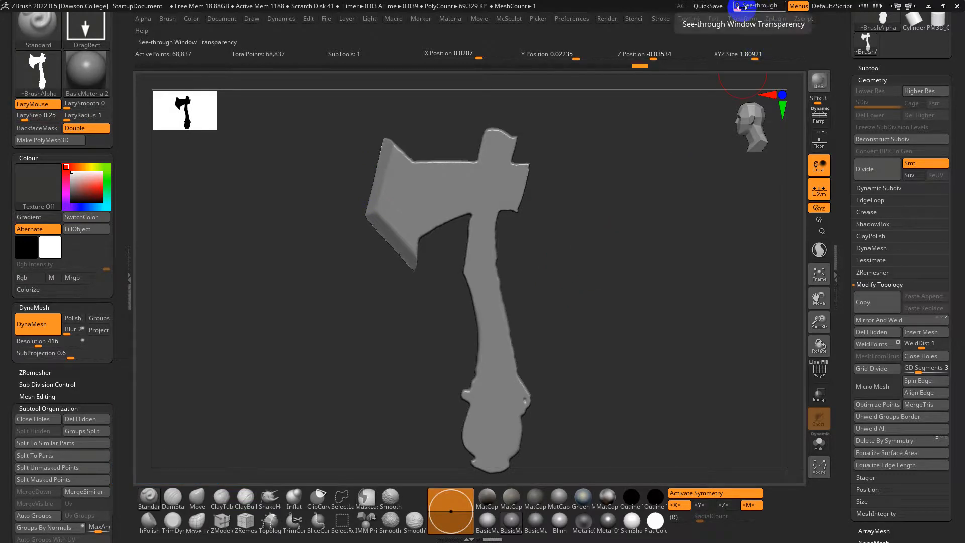
# - Set the See-through window transparency to 42 and switch to the white axe silhouette document in Photoshop
pyautogui.moveTo(739, 6); pyautogui.dragTo(755, 6)
pyautogui.hotkey('alt', 'Tab')
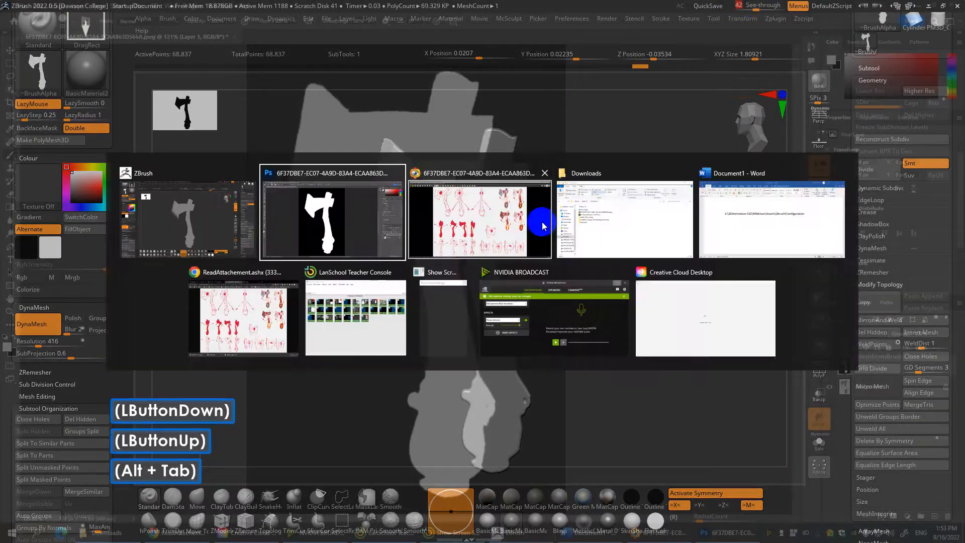
pyautogui.hotkey('alt', 'shift', 'Tab')
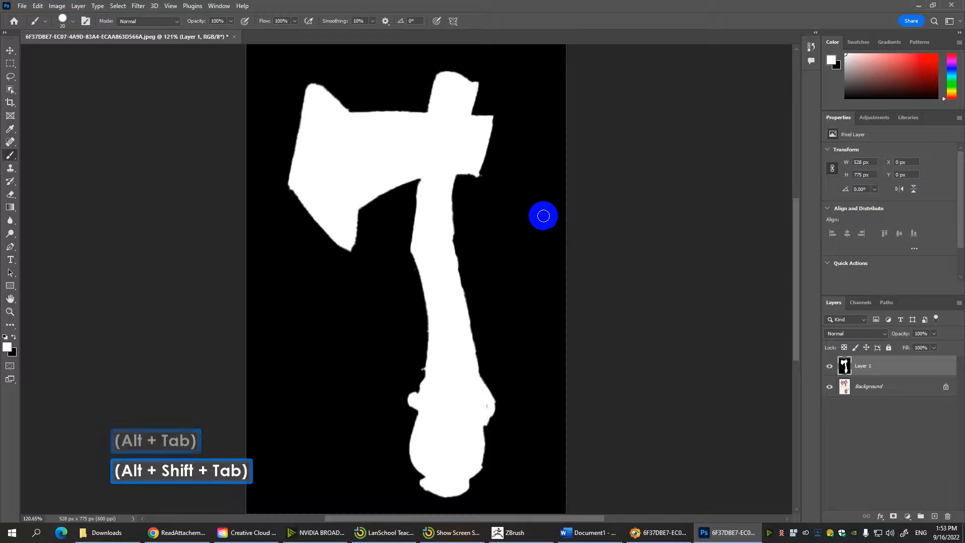
# - Hide Layer 1 in Photoshop to show the coloured axe concept, and align the ZBrush axe mesh over it
pyautogui.click(829, 365)
pyautogui.hotkey('alt', 'Tab')
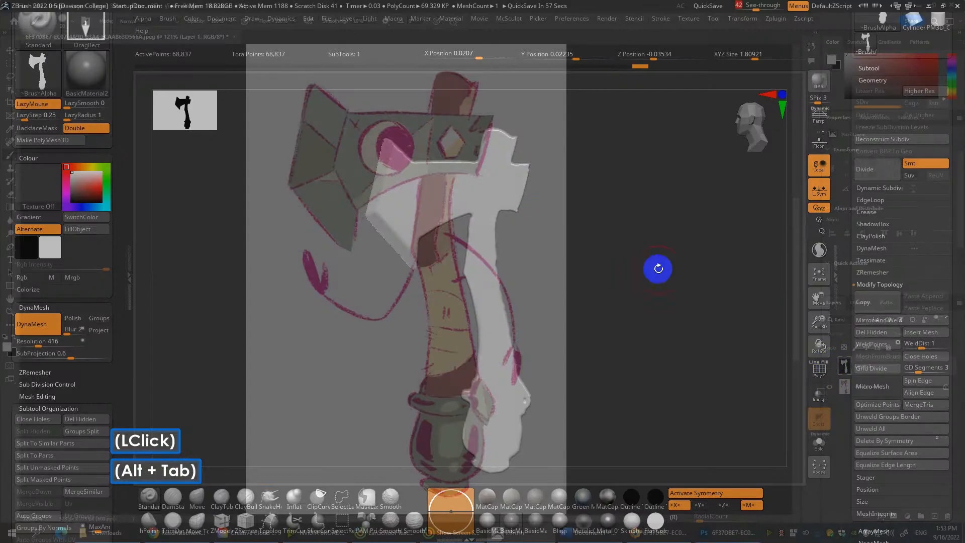
pyautogui.keyDown('alt'); pyautogui.click(587, 262); pyautogui.keyUp('alt')
pyautogui.keyDown('alt'); pyautogui.moveTo(587, 262); pyautogui.dragTo(579, 301); pyautogui.keyUp('alt')
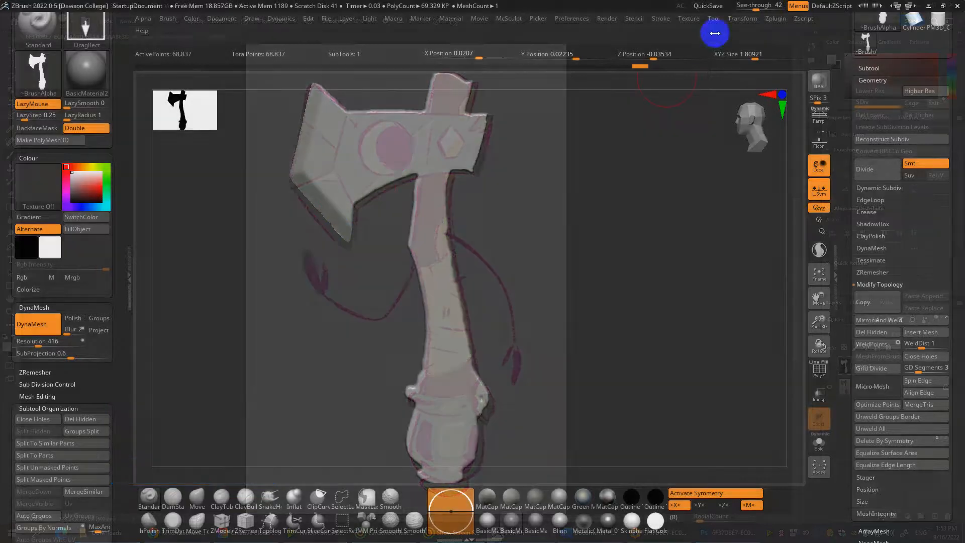
# - Set the See-through transparency to 0 and turn on the floor grid beneath the axe
pyautogui.moveTo(756, 9); pyautogui.dragTo(743, 10)
pyautogui.keyDown('alt'); pyautogui.moveTo(628, 272); pyautogui.dragTo(611, 312); pyautogui.keyUp('alt')
pyautogui.keyDown('alt'); pyautogui.moveTo(577, 314); pyautogui.dragTo(620, 319); pyautogui.keyUp('alt')
pyautogui.click(815, 143)
pyautogui.moveTo(620, 319); pyautogui.dragTo(611, 282)
# - Switch to Photoshop and save a copy of the coloured axe concept as Axe_Col.jpg in Downloads, using the High JPEG quality
pyautogui.hotkey('alt', 'Tab')
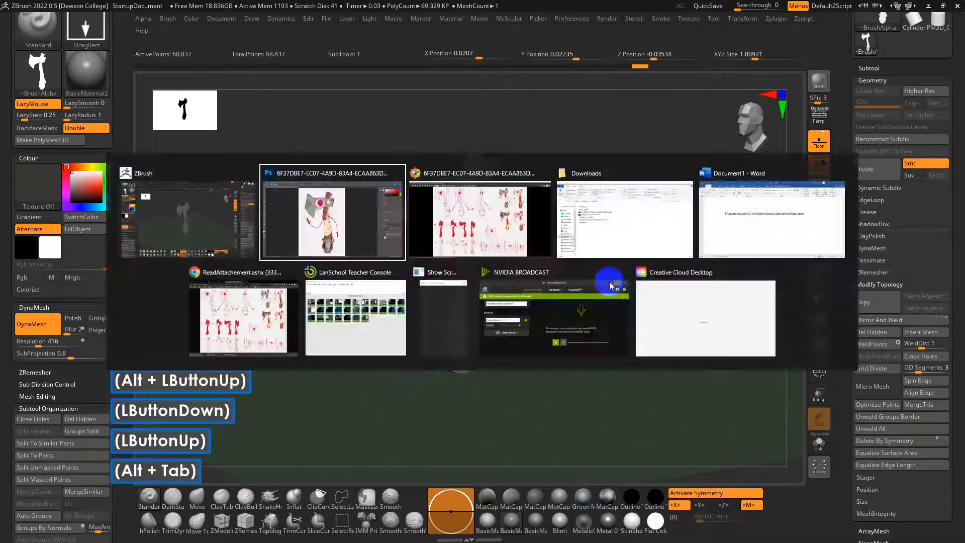
pyautogui.hotkey('ctrl', 'alt', 's')
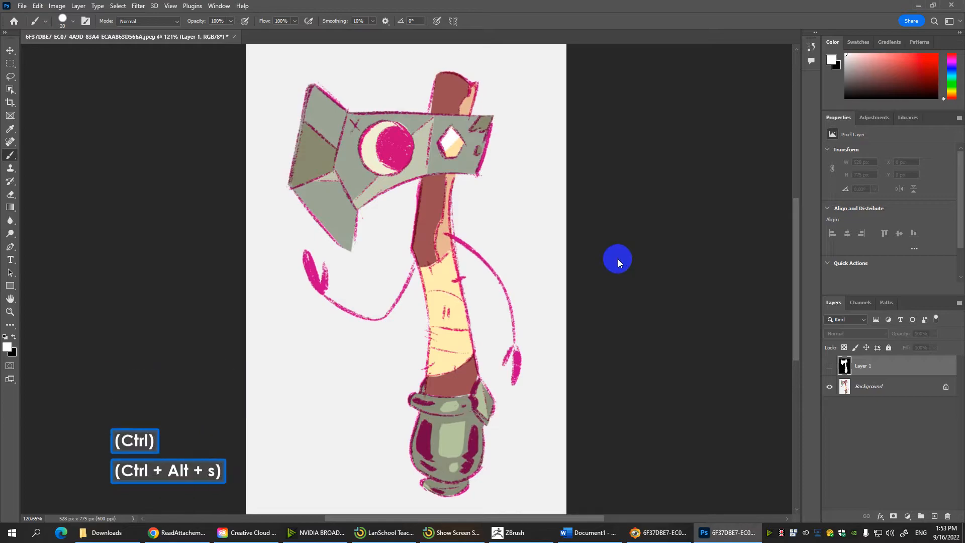
pyautogui.click(116, 88)
pyautogui.click(86, 219)
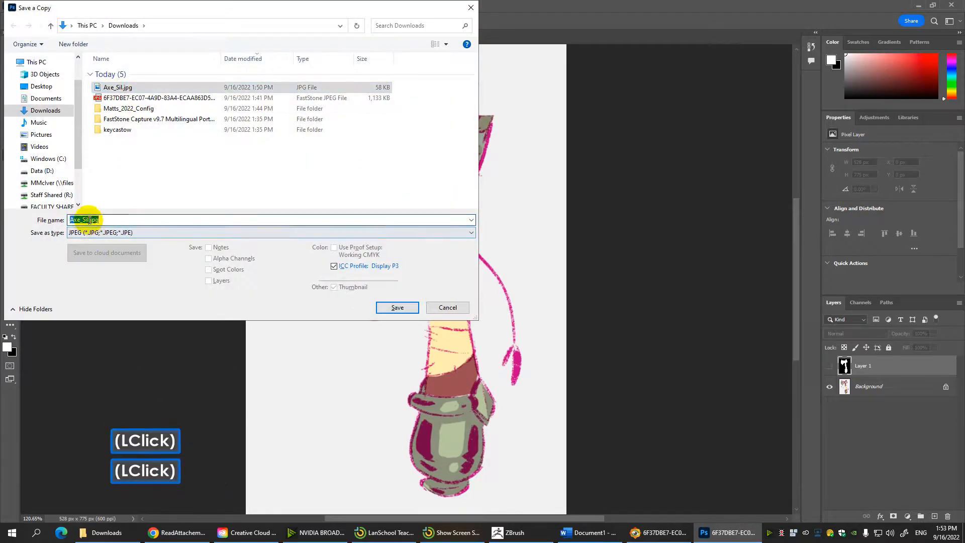
pyautogui.click(86, 219)
pyautogui.press('Delete')
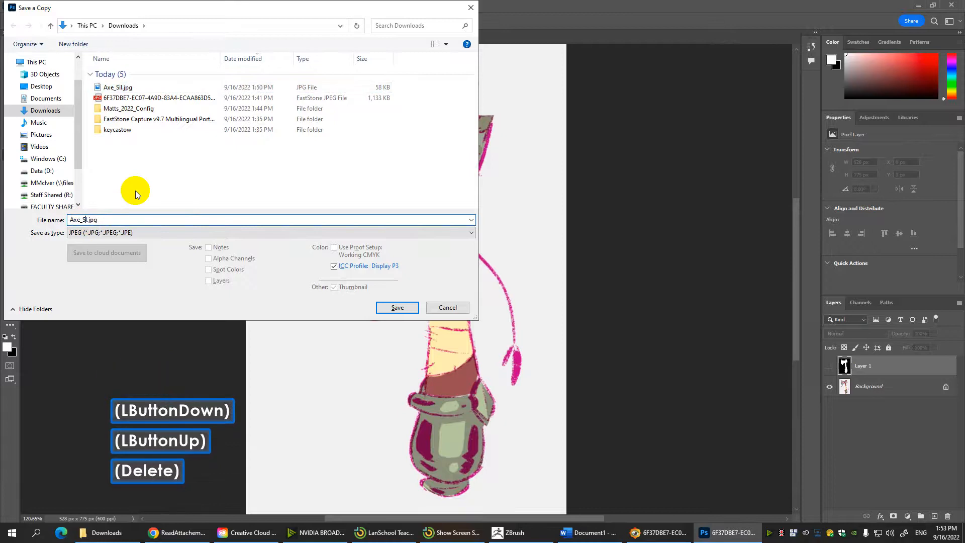
pyautogui.press('BackSpace')
pyautogui.press('Delete')
pyautogui.write('Col')
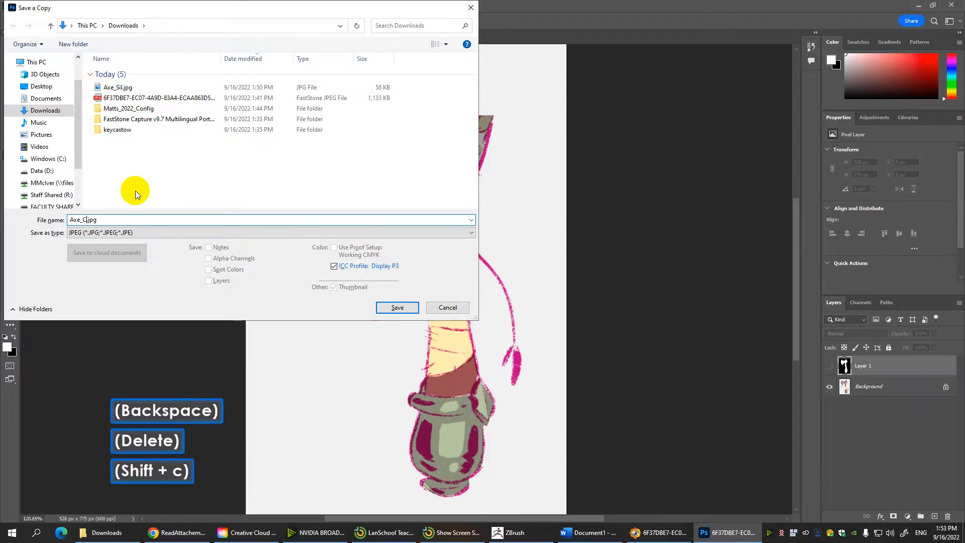
pyautogui.press('Return')
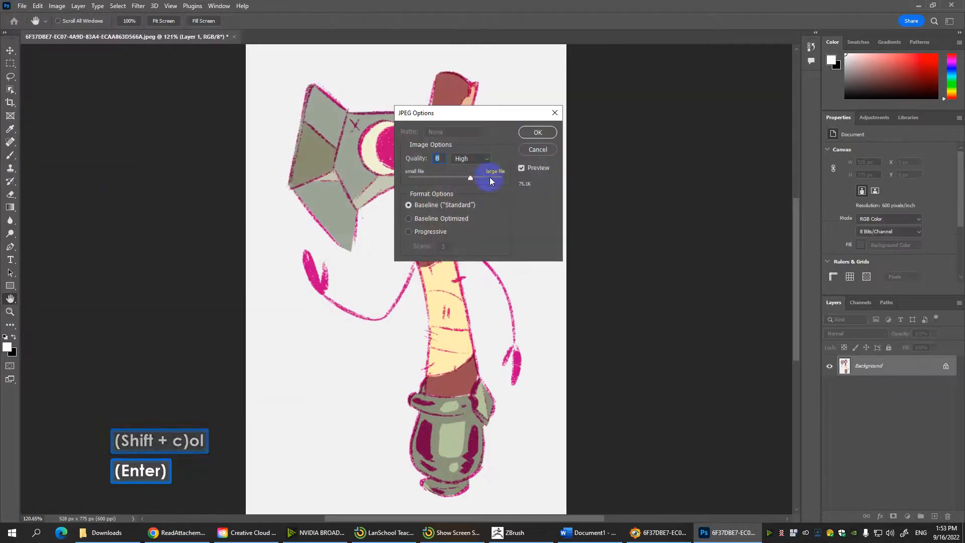
pyautogui.click(523, 133)
# - Switch back to ZBrush and toggle the floor grid off and on with the whole axe in view
pyautogui.hotkey('alt', 'Tab')
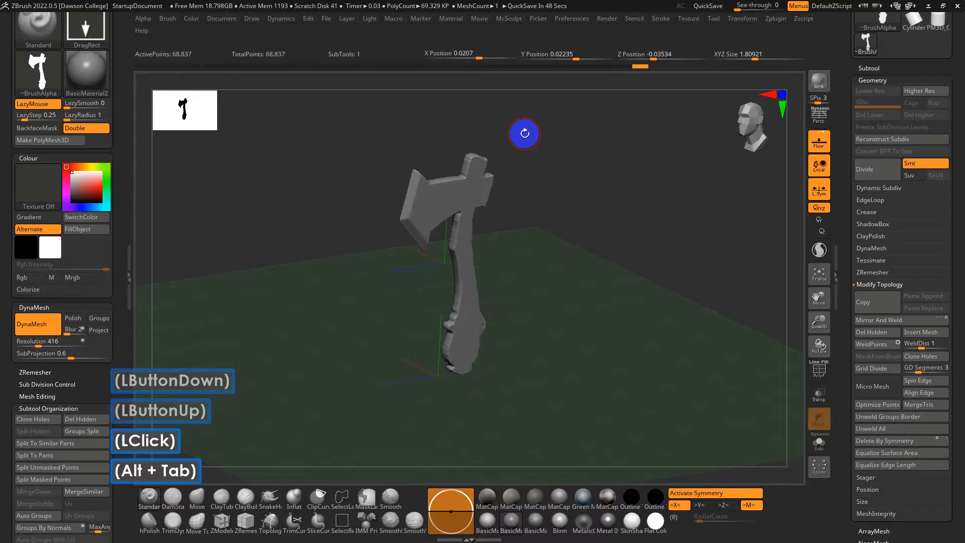
pyautogui.keyDown('alt'); pyautogui.moveTo(593, 282); pyautogui.dragTo(597, 265); pyautogui.keyUp('alt')
pyautogui.keyDown('alt'); pyautogui.moveTo(534, 152); pyautogui.dragTo(541, 177); pyautogui.keyUp('alt')
pyautogui.click(822, 146)
pyautogui.click(822, 146)
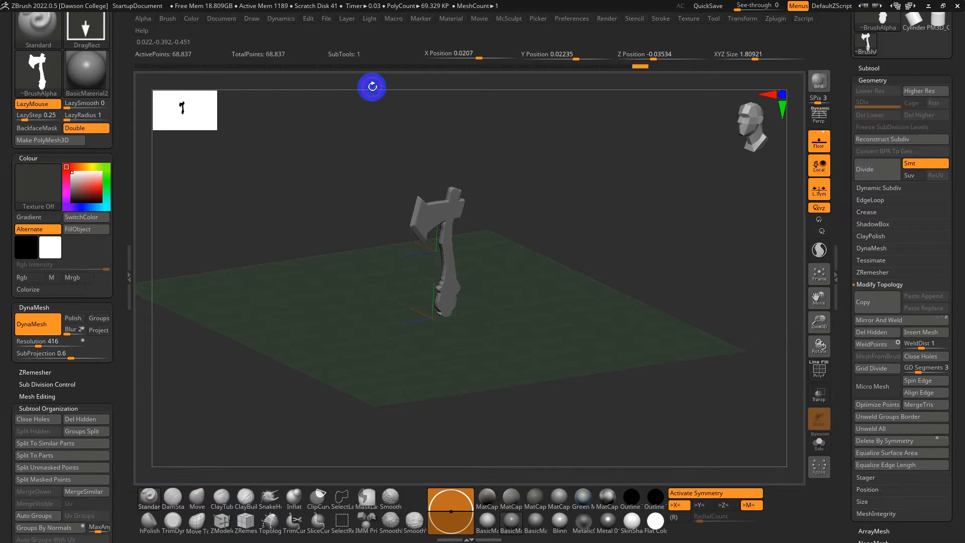
# - Import Axe_Col.jpg as Map1 of the Front-Back reference plane and compare its orientation with the axe
pyautogui.click(251, 19)
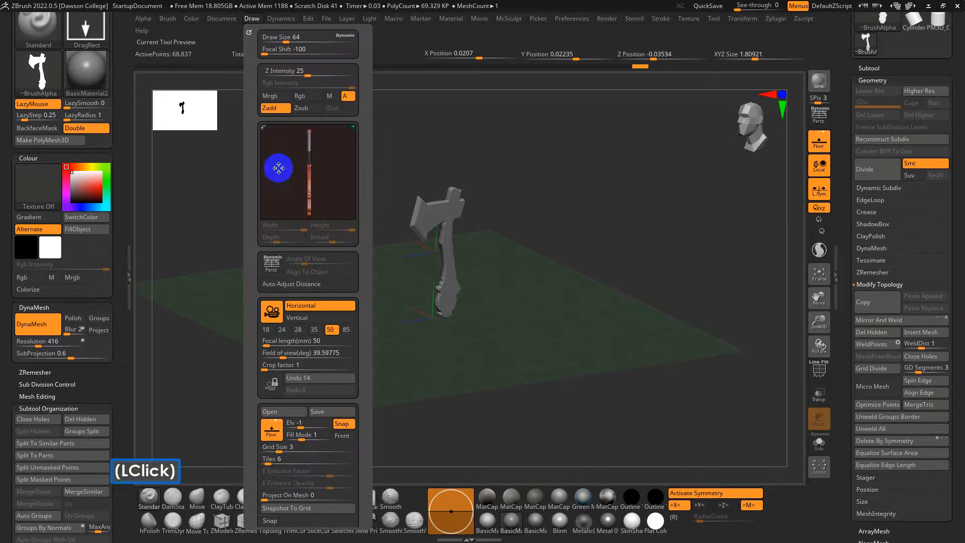
pyautogui.moveTo(359, 335)
pyautogui.mouseDown()
pyautogui.moveTo(357, 254)
pyautogui.moveTo(280, 315)
pyautogui.mouseUp()
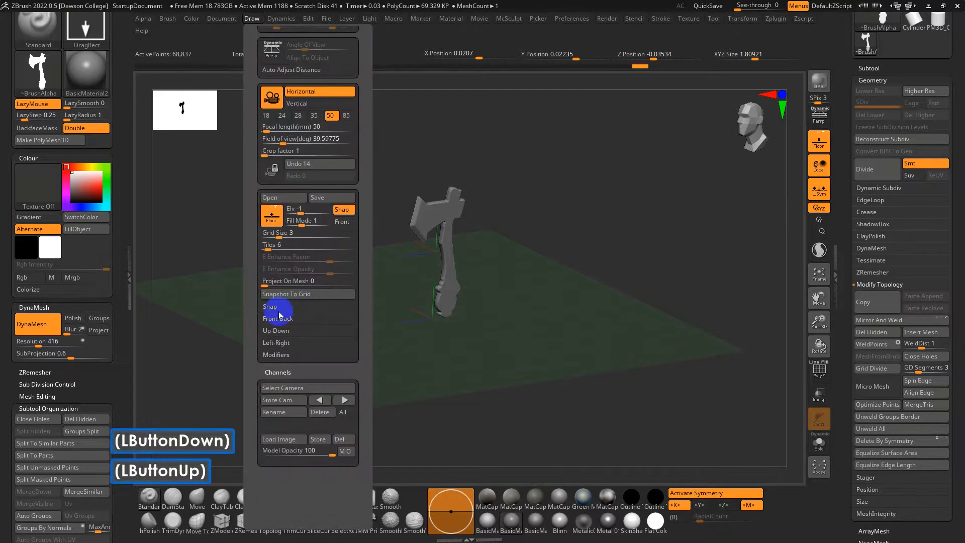
pyautogui.click(272, 318)
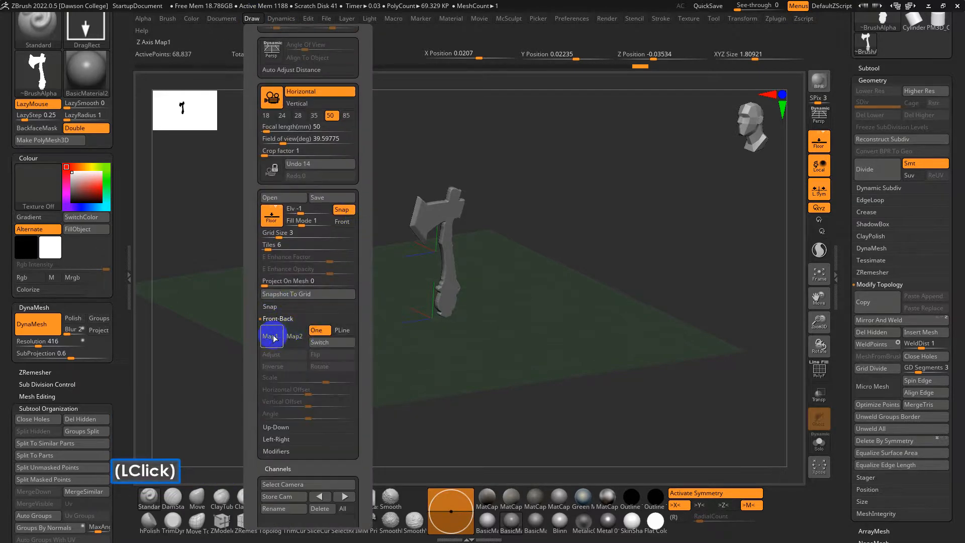
pyautogui.click(275, 337)
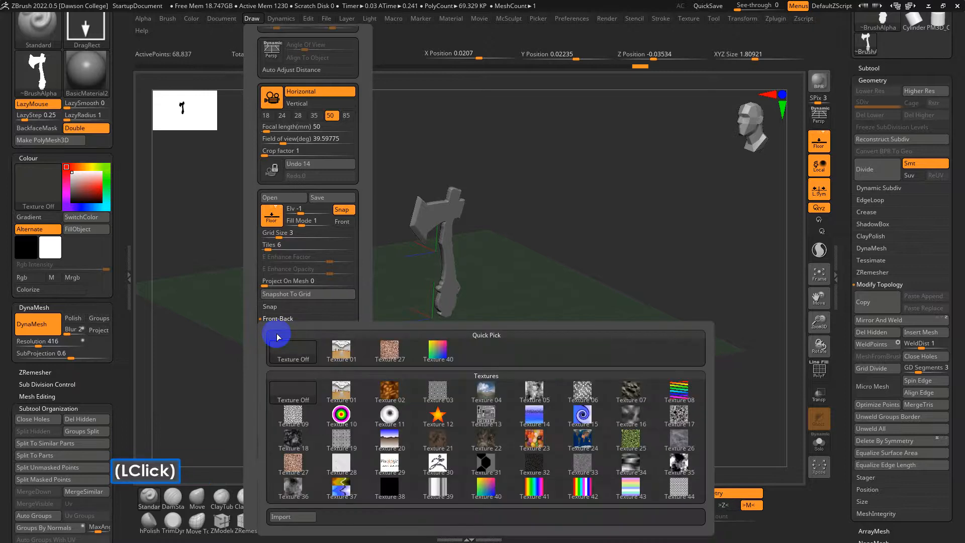
pyautogui.click(272, 335)
pyautogui.click(267, 340)
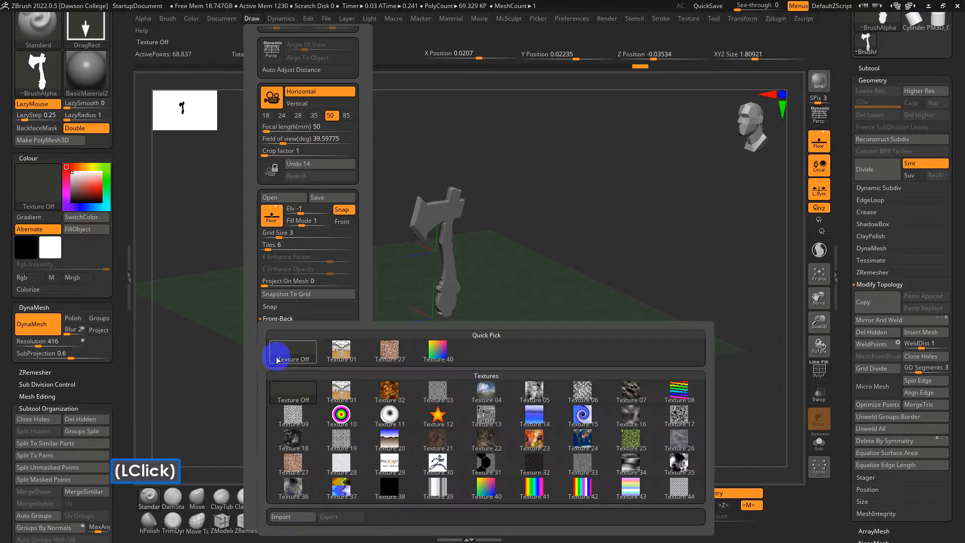
pyautogui.click(292, 517)
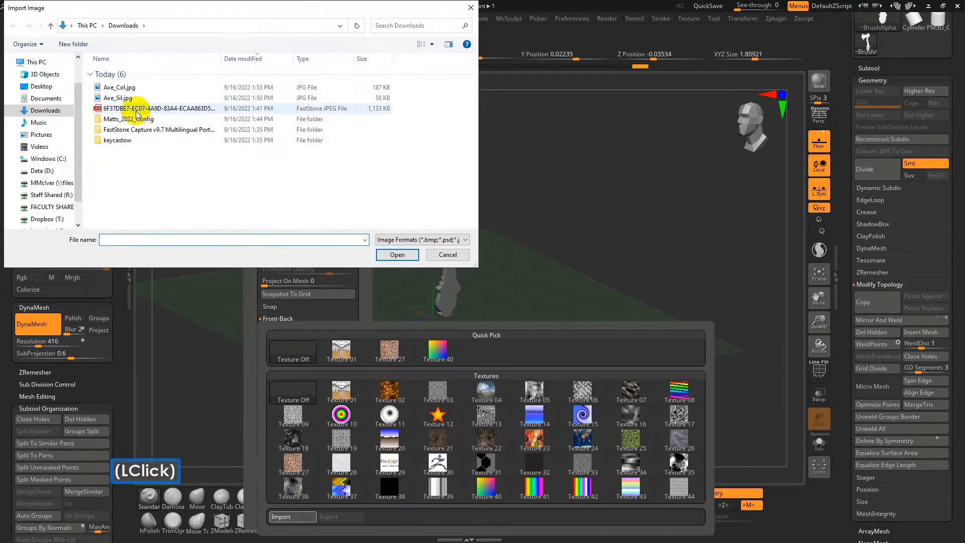
pyautogui.doubleClick(123, 88)
pyautogui.click(511, 315)
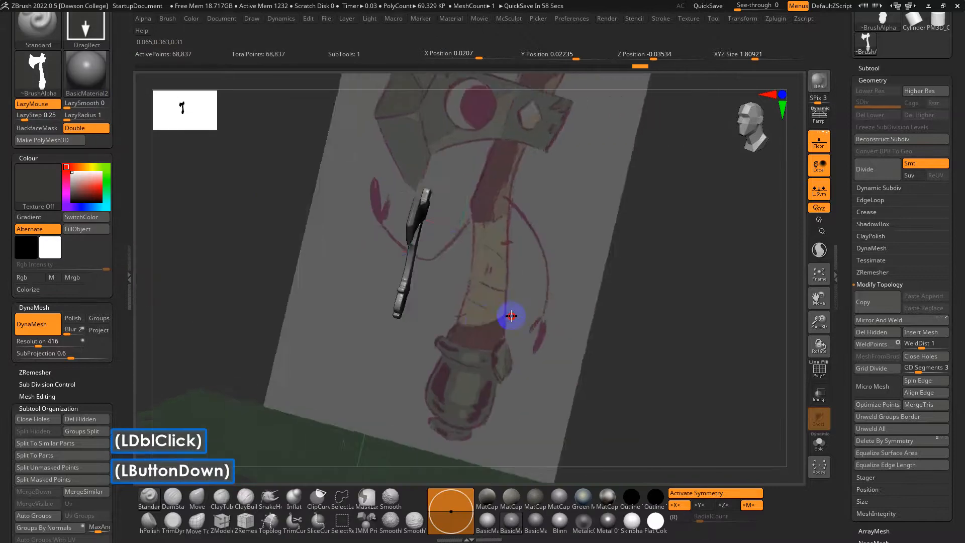
pyautogui.keyDown('shift'); pyautogui.moveTo(511, 316); pyautogui.dragTo(581, 305); pyautogui.keyUp('shift')
pyautogui.keyDown('alt'); pyautogui.moveTo(580, 306); pyautogui.dragTo(582, 294); pyautogui.keyUp('alt')
pyautogui.moveTo(582, 297)
pyautogui.mouseDown()
pyautogui.moveTo(523, 306)
pyautogui.moveTo(573, 305)
pyautogui.moveTo(552, 312)
pyautogui.mouseUp()
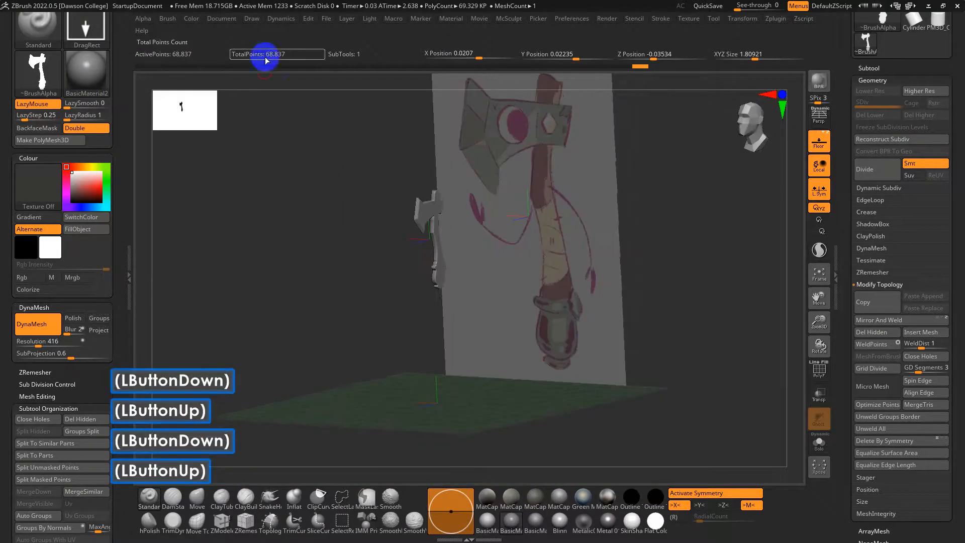
# - Clear the Axe_Col.jpg image from Map1 of the Front-Back reference plane
pyautogui.click(257, 23)
pyautogui.moveTo(248, 424); pyautogui.dragTo(247, 337)
pyautogui.click(271, 332)
pyautogui.click(283, 355)
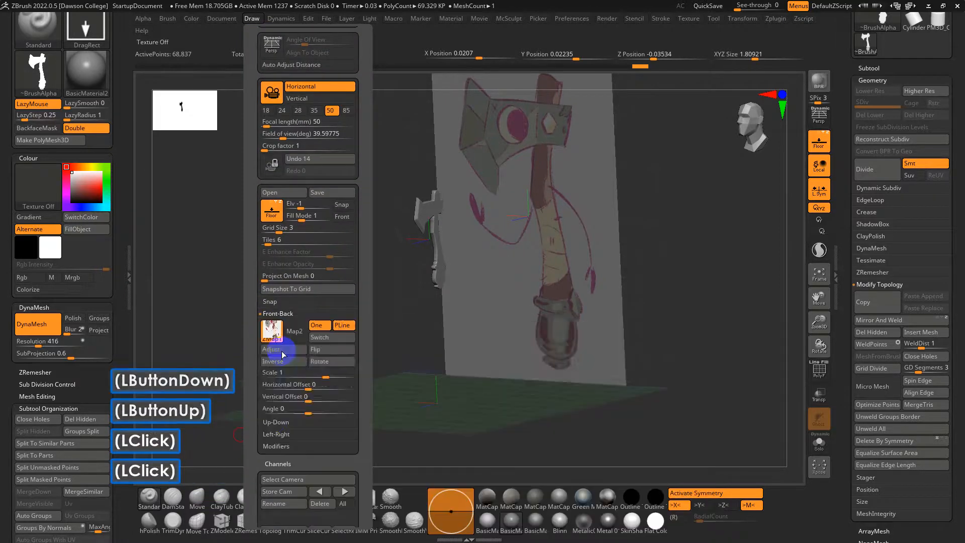
# - Import Axe_Col.jpg as Map1 of the Left-Right reference plane and check it against the axe
pyautogui.click(274, 433)
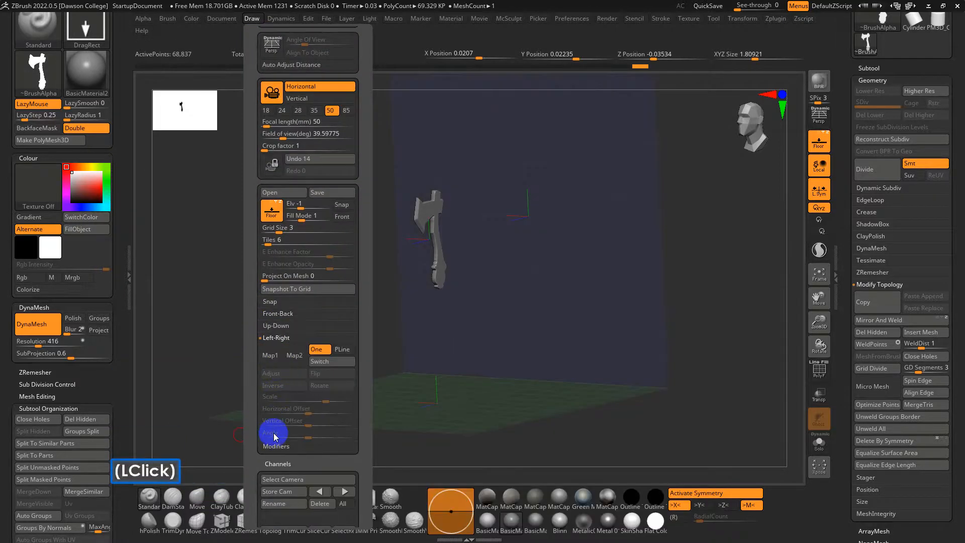
pyautogui.click(275, 356)
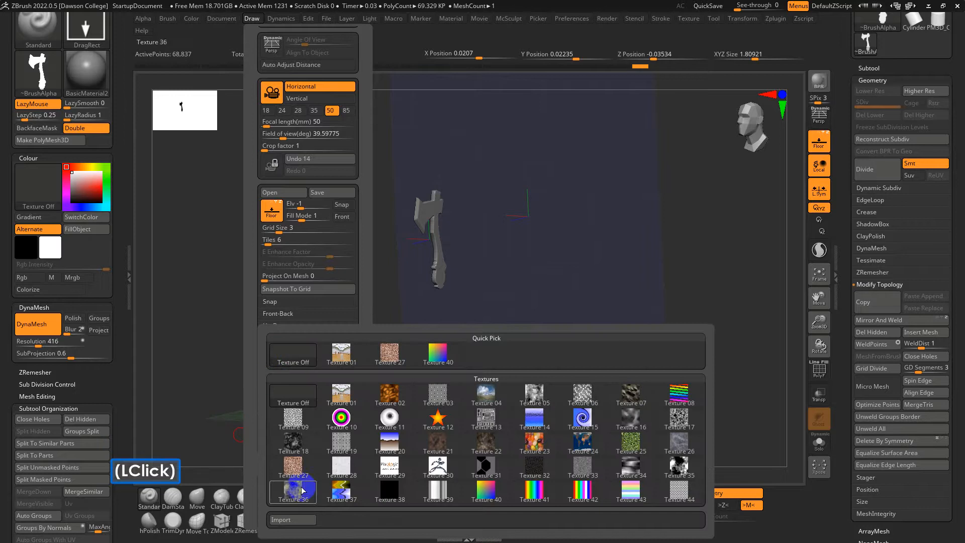
pyautogui.click(294, 519)
pyautogui.doubleClick(216, 88)
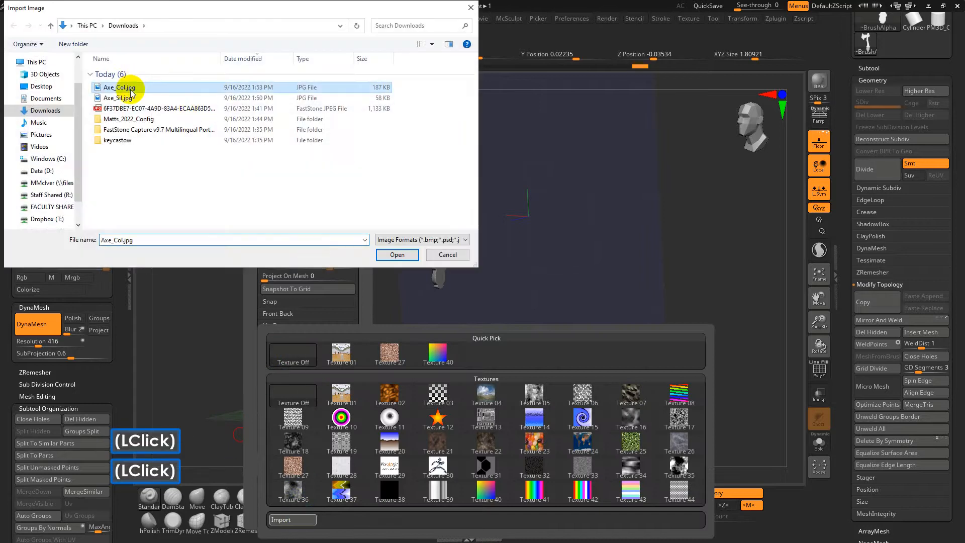
pyautogui.click(666, 320)
pyautogui.keyDown('shift'); pyautogui.moveTo(665, 320); pyautogui.dragTo(555, 317); pyautogui.keyUp('shift')
# - Clear Map1 of the Left-Right reference plane and import Axe_Col.jpg as its Map2 instead
pyautogui.click(252, 18)
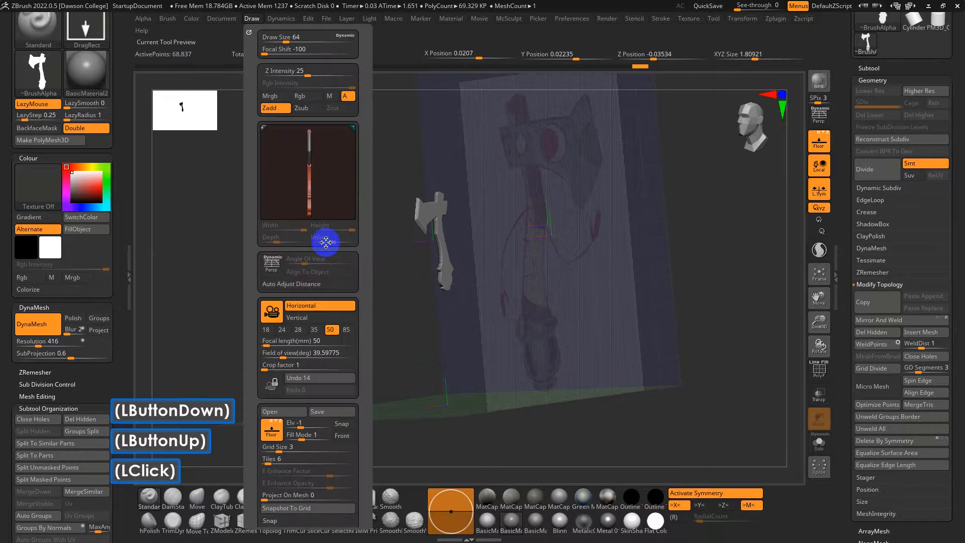
pyautogui.moveTo(269, 431); pyautogui.dragTo(259, 321)
pyautogui.click(271, 334)
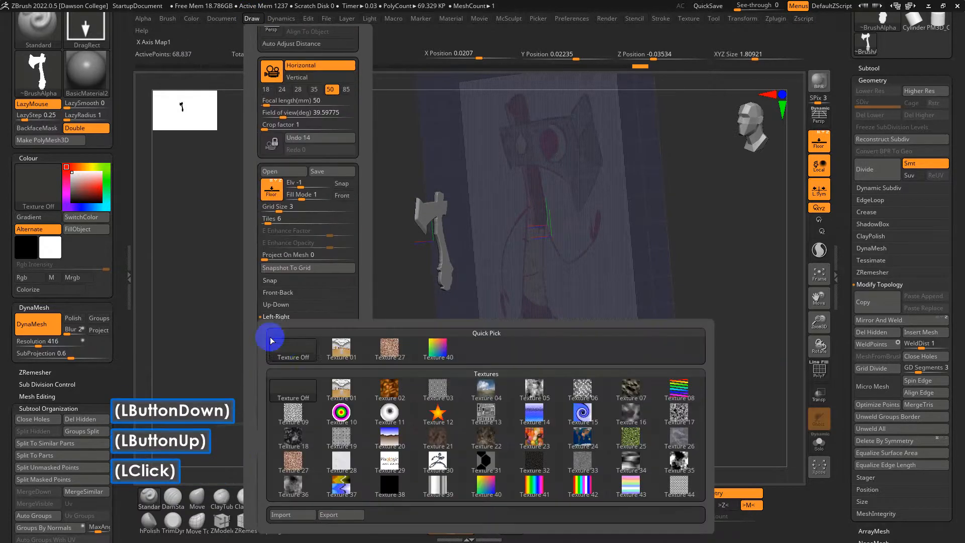
pyautogui.click(281, 343)
pyautogui.click(292, 340)
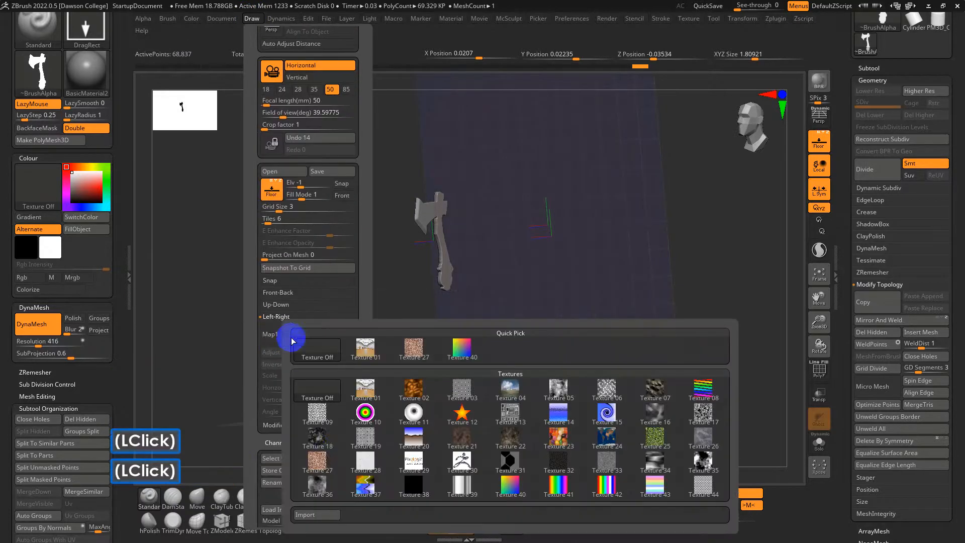
pyautogui.click(324, 513)
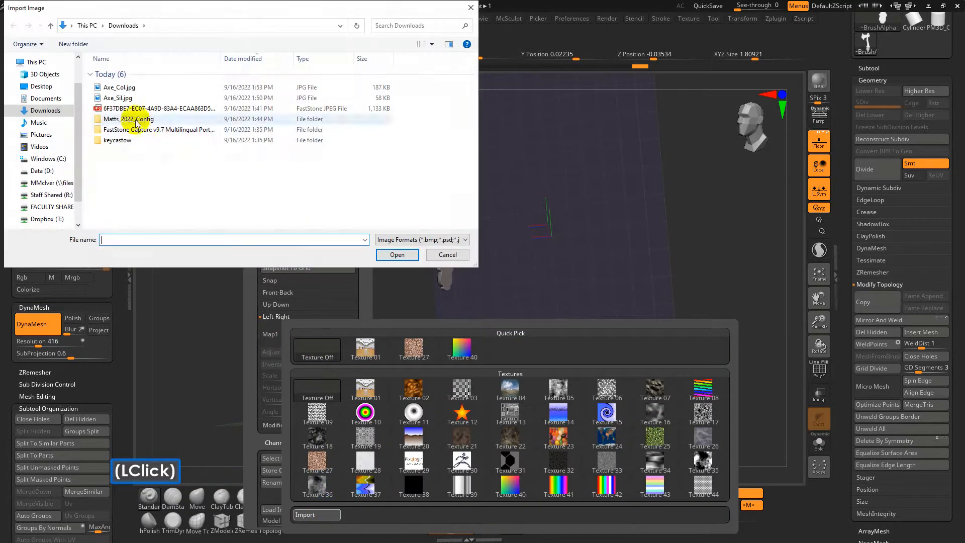
pyautogui.doubleClick(121, 82)
pyautogui.moveTo(562, 327); pyautogui.dragTo(238, 19)
# - Import Axe_Col.jpg as Map1 of the Left-Right plane alongside the existing Map2
pyautogui.click(252, 19)
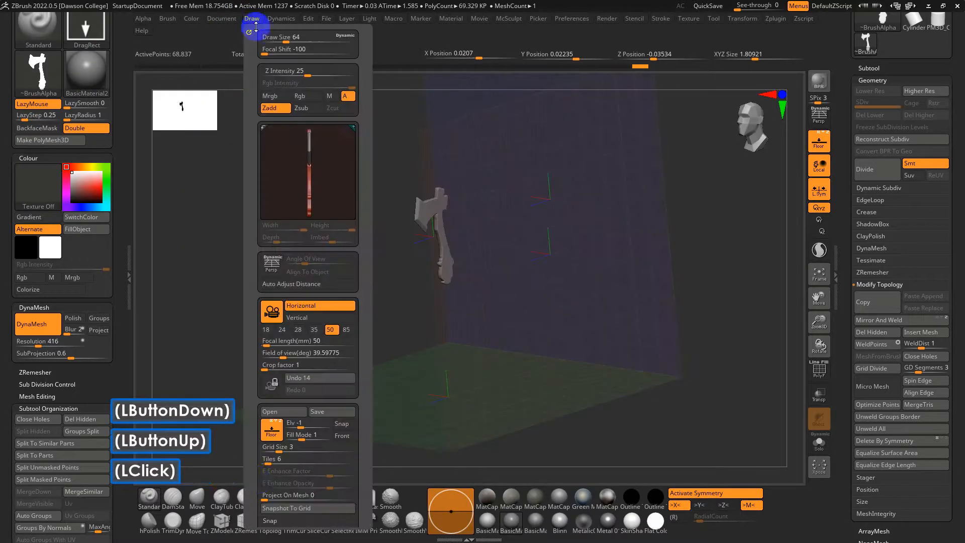
pyautogui.moveTo(282, 475)
pyautogui.mouseDown()
pyautogui.moveTo(258, 440)
pyautogui.moveTo(258, 397)
pyautogui.mouseUp()
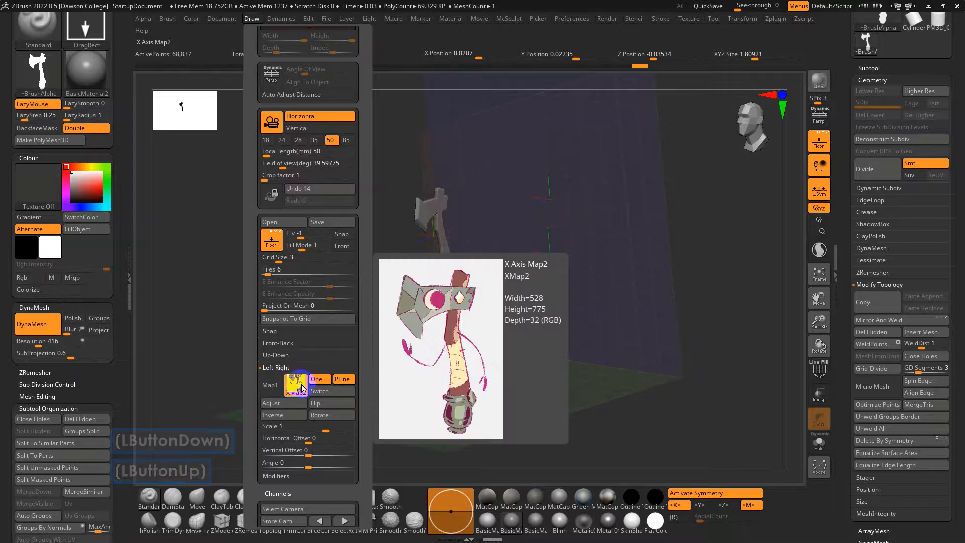
pyautogui.click(270, 384)
pyautogui.click(287, 521)
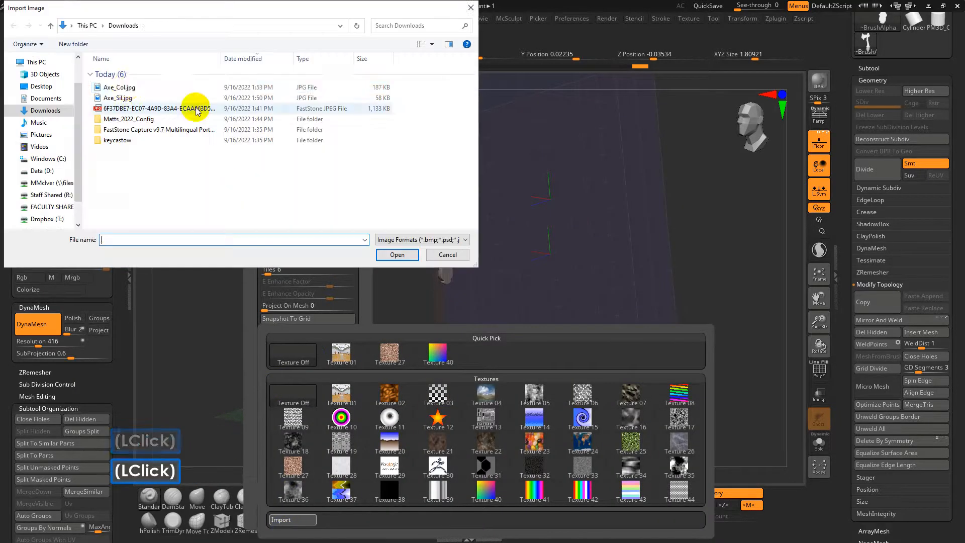
pyautogui.doubleClick(123, 93)
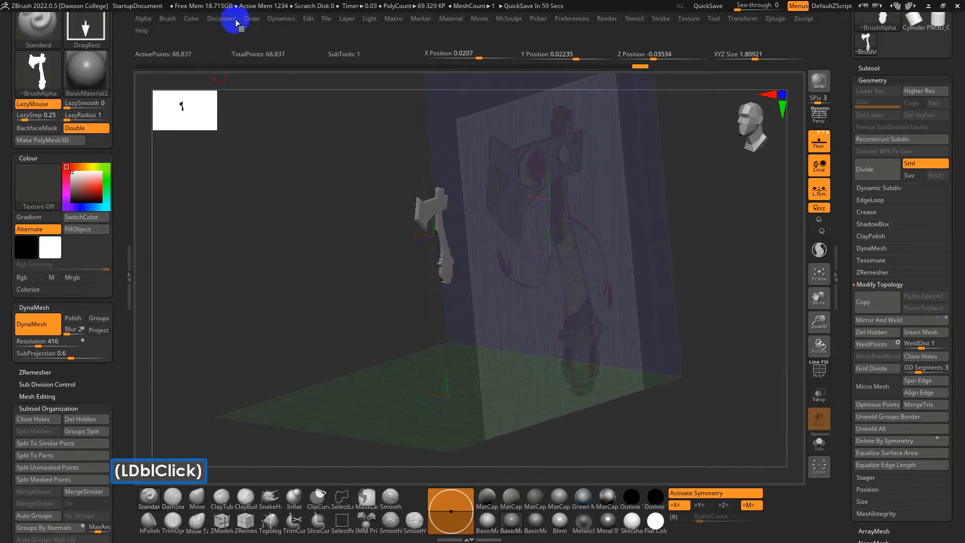
# - Scale the Left-Right reference image to about 0.59 and set its Horizontal Offset to about 0.022
pyautogui.moveTo(640, 383); pyautogui.dragTo(406, 148)
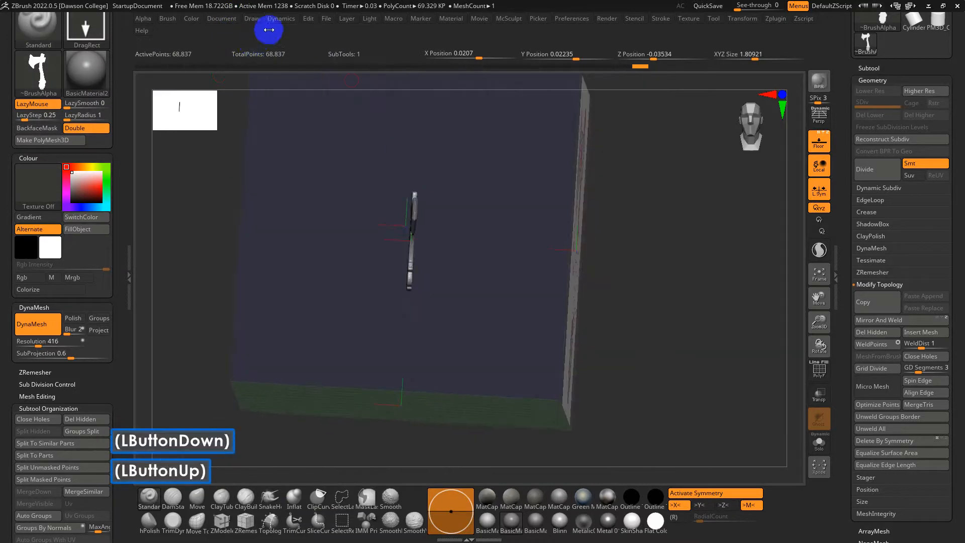
pyautogui.click(252, 18)
pyautogui.moveTo(259, 471); pyautogui.dragTo(266, 367)
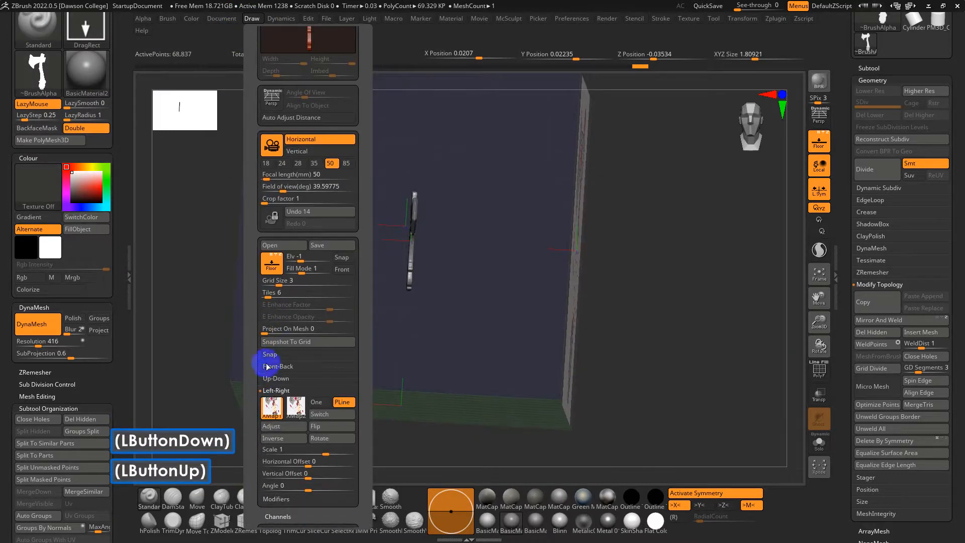
pyautogui.click(322, 440)
pyautogui.moveTo(402, 367)
pyautogui.mouseDown()
pyautogui.moveTo(618, 366)
pyautogui.moveTo(320, 131)
pyautogui.mouseUp()
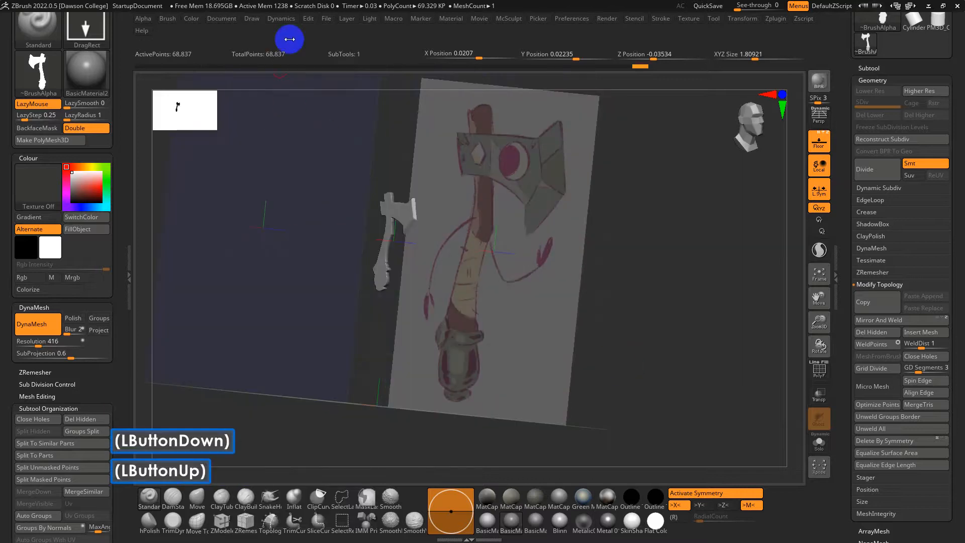
pyautogui.click(252, 19)
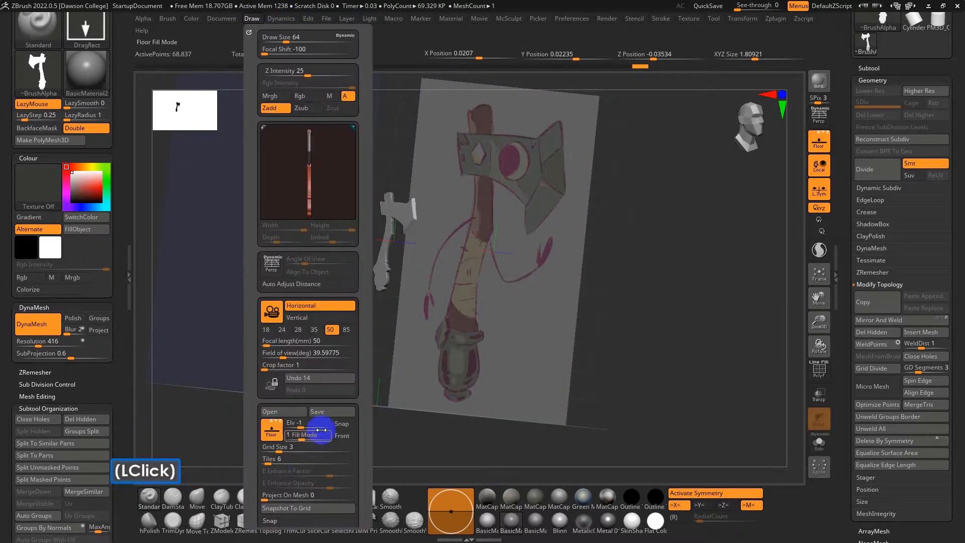
pyautogui.moveTo(252, 447); pyautogui.dragTo(255, 346)
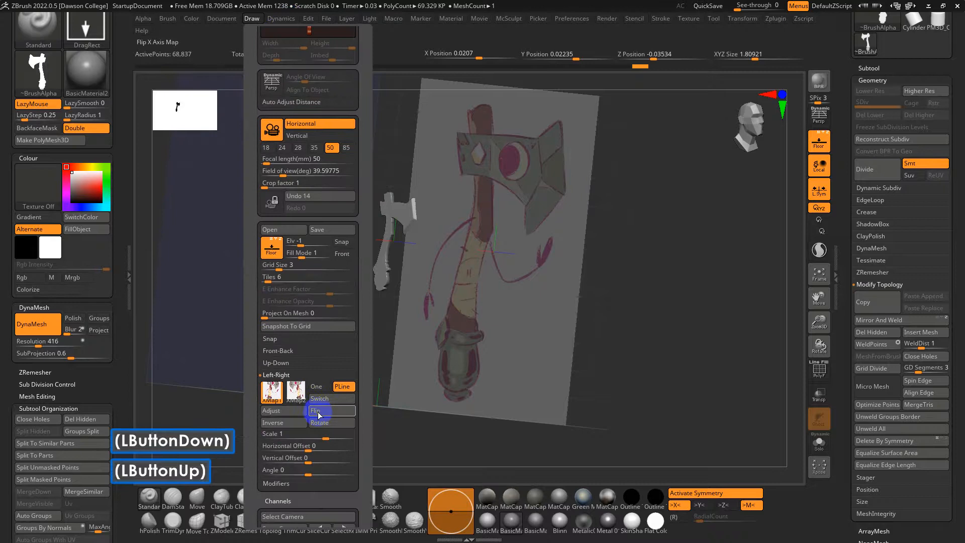
pyautogui.moveTo(319, 438)
pyautogui.mouseDown()
pyautogui.moveTo(307, 447)
pyautogui.moveTo(324, 448)
pyautogui.moveTo(315, 452)
pyautogui.mouseUp()
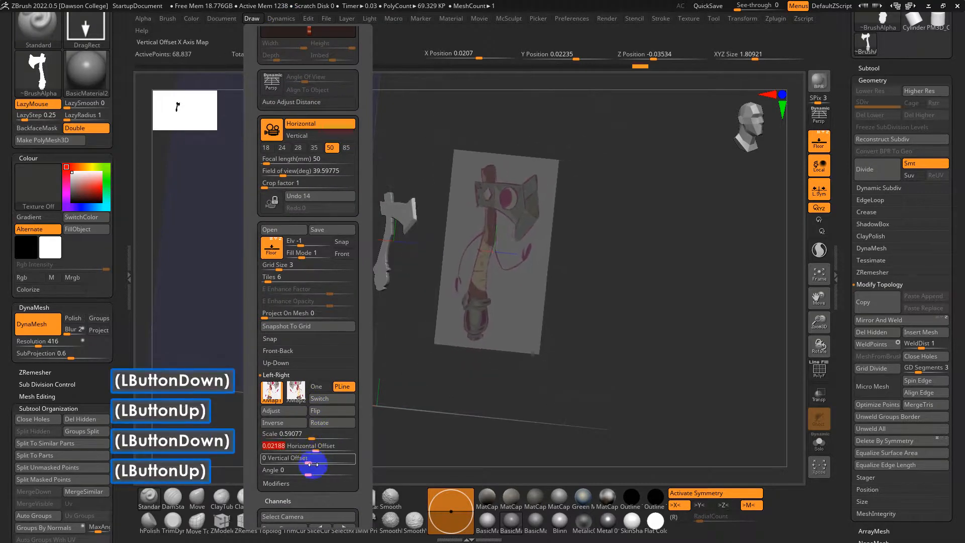
# - Set the reference grid's Fill Mode to 3
pyautogui.click(295, 263)
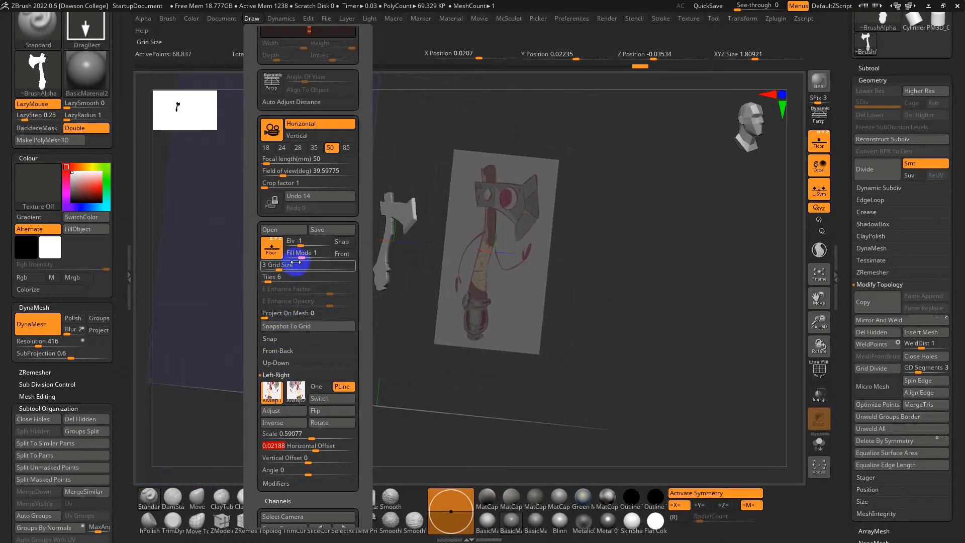
pyautogui.click(300, 258)
pyautogui.moveTo(289, 257); pyautogui.dragTo(340, 264)
pyautogui.click(315, 257)
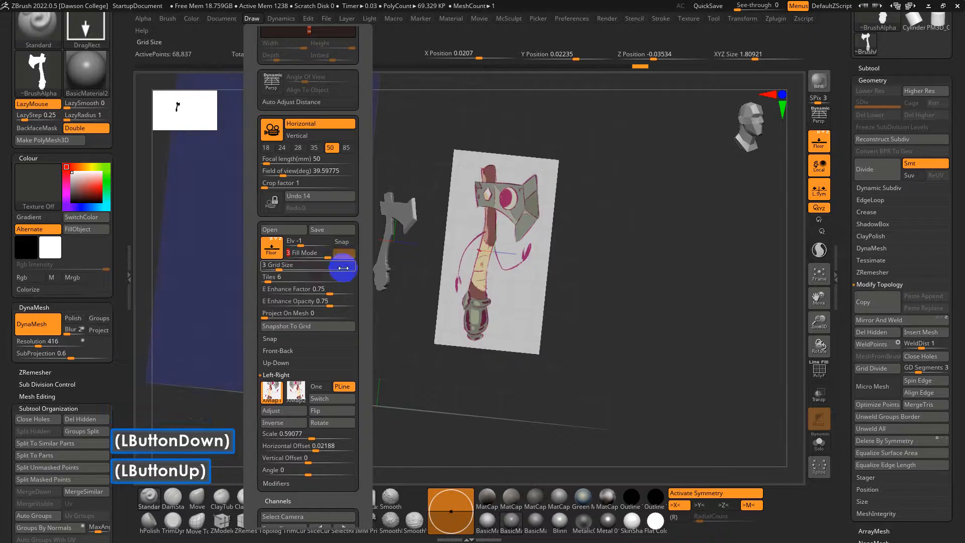
# - Scale up and move the axe with the gizmo in side view until its outline matches the reference image
pyautogui.moveTo(640, 308)
pyautogui.keyDown('shift'); pyautogui.mouseDown()
pyautogui.moveTo(551, 280)
pyautogui.moveTo(557, 400)
pyautogui.mouseUp(); pyautogui.keyUp('shift')
pyautogui.keyDown('alt'); pyautogui.click(564, 348); pyautogui.keyUp('alt')
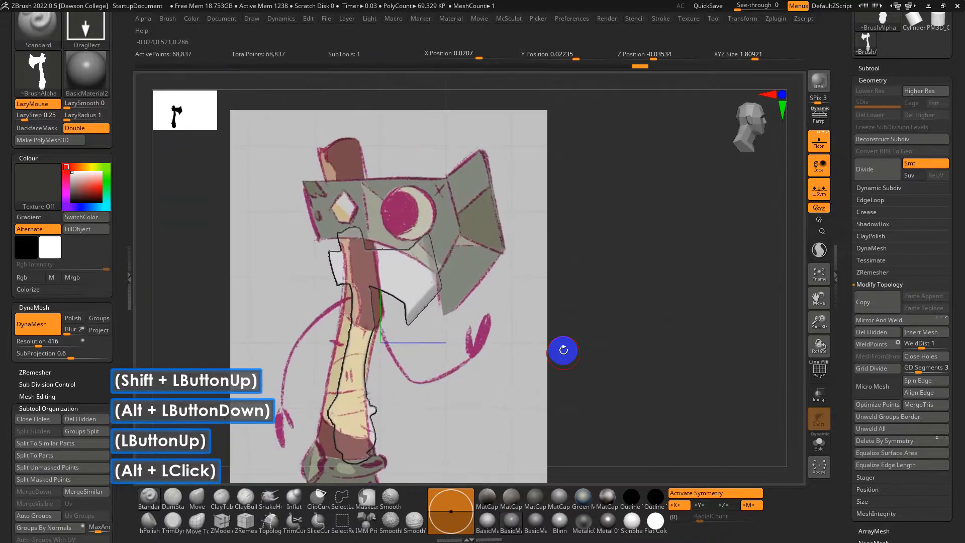
pyautogui.click(572, 349)
pyautogui.keyDown('alt'); pyautogui.click(568, 334); pyautogui.keyUp('alt')
pyautogui.press('e')
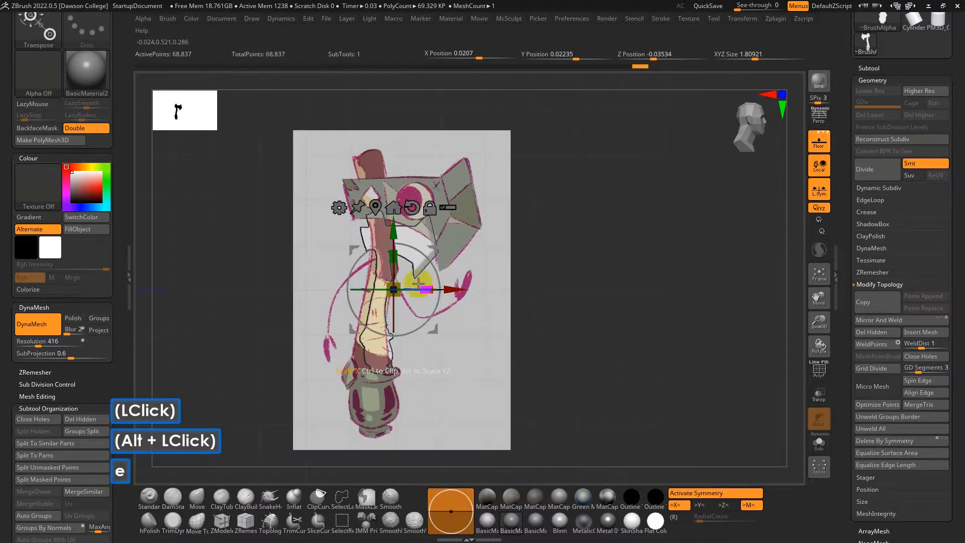
pyautogui.moveTo(419, 284); pyautogui.dragTo(461, 290)
pyautogui.moveTo(400, 234); pyautogui.dragTo(400, 226)
pyautogui.press('q')
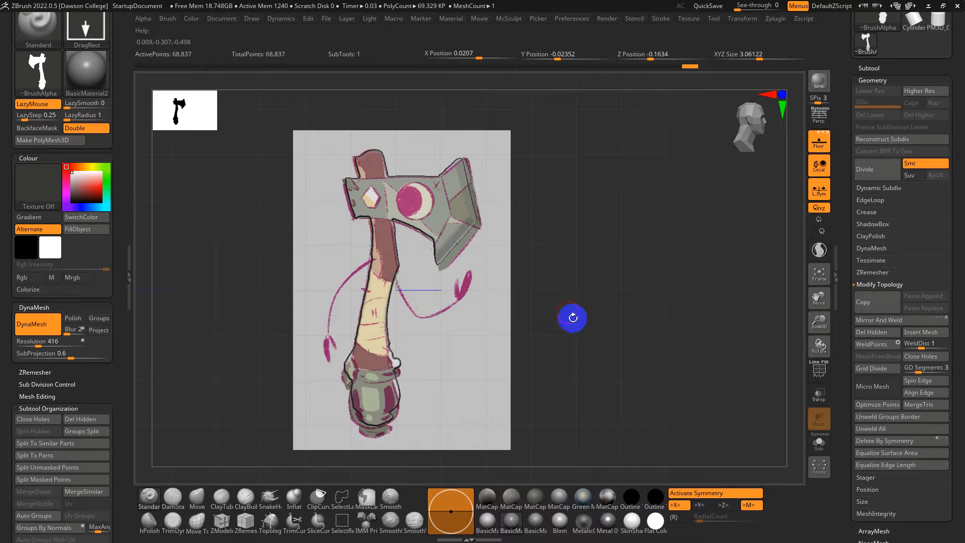
# - Check the fitted axe against the side reference, and turn off the floor grid with its reference planes
pyautogui.moveTo(573, 318); pyautogui.dragTo(472, 339)
pyautogui.moveTo(661, 349); pyautogui.dragTo(780, 213)
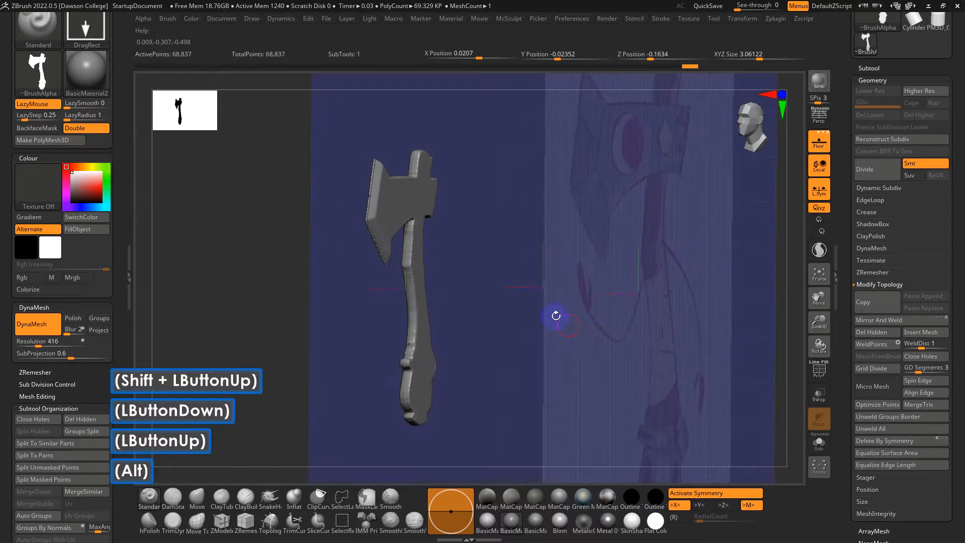
pyautogui.moveTo(282, 299); pyautogui.dragTo(321, 302)
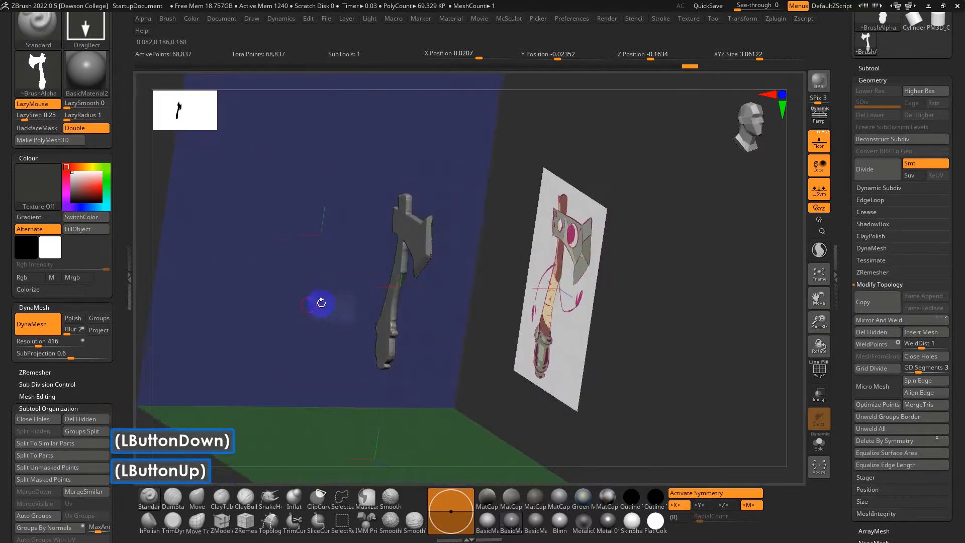
pyautogui.click(821, 142)
# - Smooth the axe surface lightly with a resized brush and subdivide the mesh to subdivision level 3
pyautogui.moveTo(724, 226)
pyautogui.keyDown('shift'); pyautogui.mouseDown()
pyautogui.moveTo(585, 293)
pyautogui.moveTo(575, 287)
pyautogui.moveTo(553, 311)
pyautogui.moveTo(551, 340)
pyautogui.mouseUp(); pyautogui.keyUp('shift')
pyautogui.press('s')
pyautogui.click(573, 285)
pyautogui.keyDown('alt'); pyautogui.moveTo(578, 297); pyautogui.dragTo(599, 248); pyautogui.keyUp('alt')
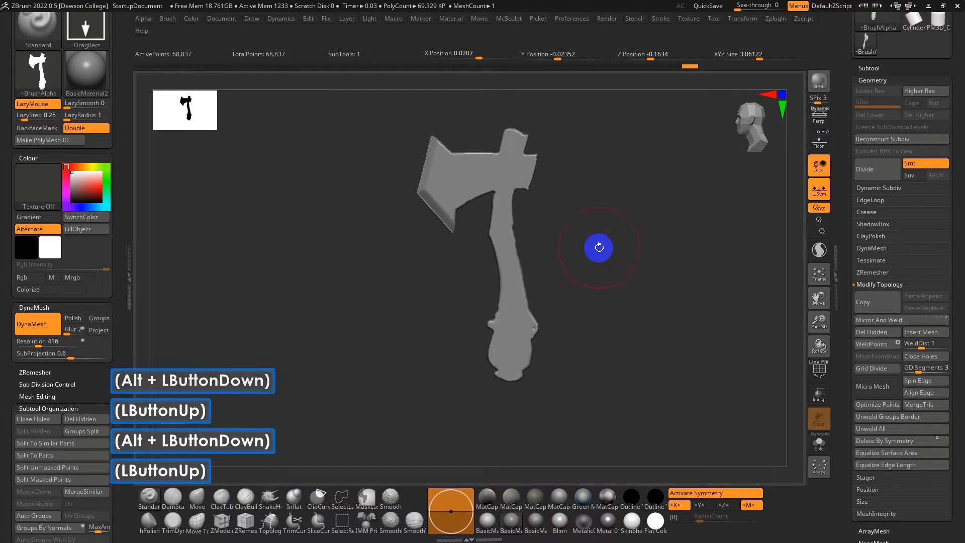
pyautogui.keyDown('shift'); pyautogui.moveTo(526, 298); pyautogui.dragTo(508, 165); pyautogui.keyUp('shift')
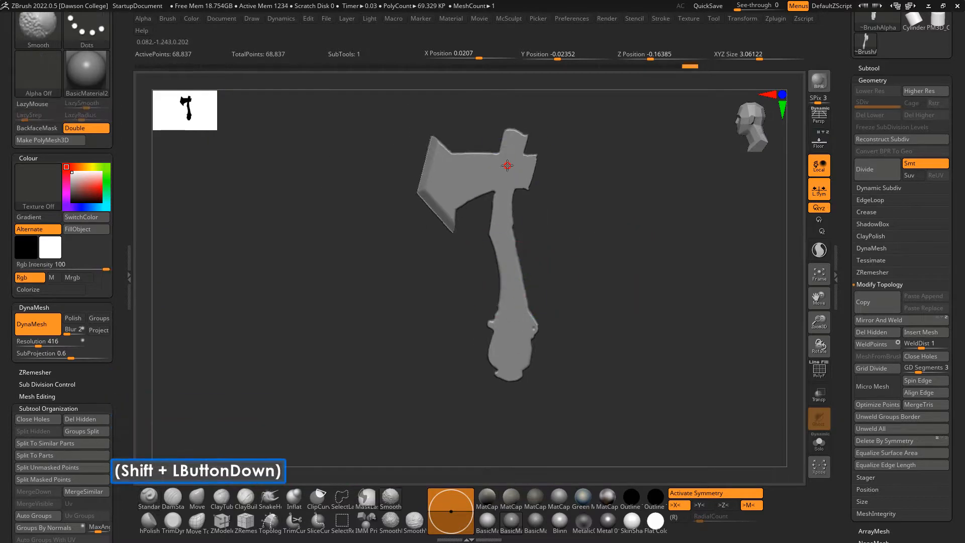
pyautogui.press('ctrl')
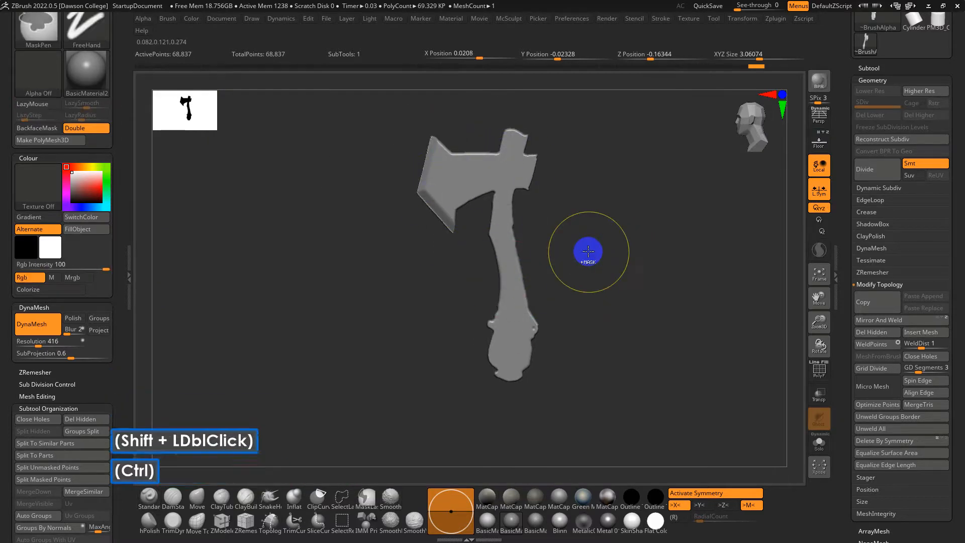
pyautogui.hotkey('ctrl', 'd')
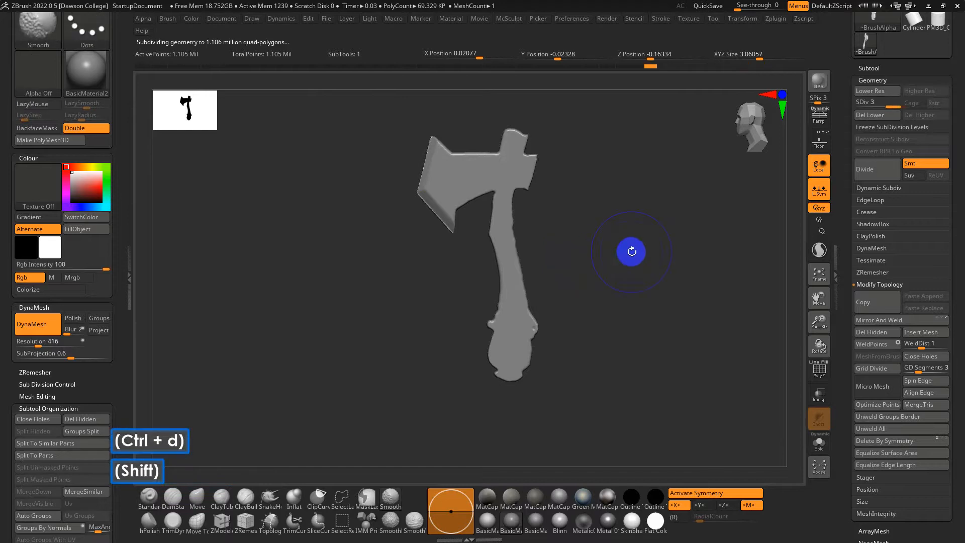
# - Send the axe's side view to Photoshop through ZAppLink, with Colorize enabled and Double Sided and Fade active
pyautogui.moveTo(631, 252)
pyautogui.keyDown('shift'); pyautogui.mouseDown()
pyautogui.moveTo(618, 203)
pyautogui.moveTo(631, 261)
pyautogui.moveTo(594, 265)
pyautogui.mouseUp(); pyautogui.keyUp('shift')
pyautogui.moveTo(653, 223)
pyautogui.keyDown('shift'); pyautogui.mouseDown()
pyautogui.moveTo(662, 220)
pyautogui.moveTo(533, 124)
pyautogui.moveTo(642, 205)
pyautogui.moveTo(563, 325)
pyautogui.moveTo(558, 281)
pyautogui.mouseUp(); pyautogui.keyUp('shift')
pyautogui.moveTo(559, 282); pyautogui.dragTo(614, 236)
pyautogui.click(821, 121)
pyautogui.click(819, 120)
pyautogui.keyDown('alt'); pyautogui.moveTo(606, 224); pyautogui.dragTo(613, 248); pyautogui.keyUp('alt')
pyautogui.click(222, 19)
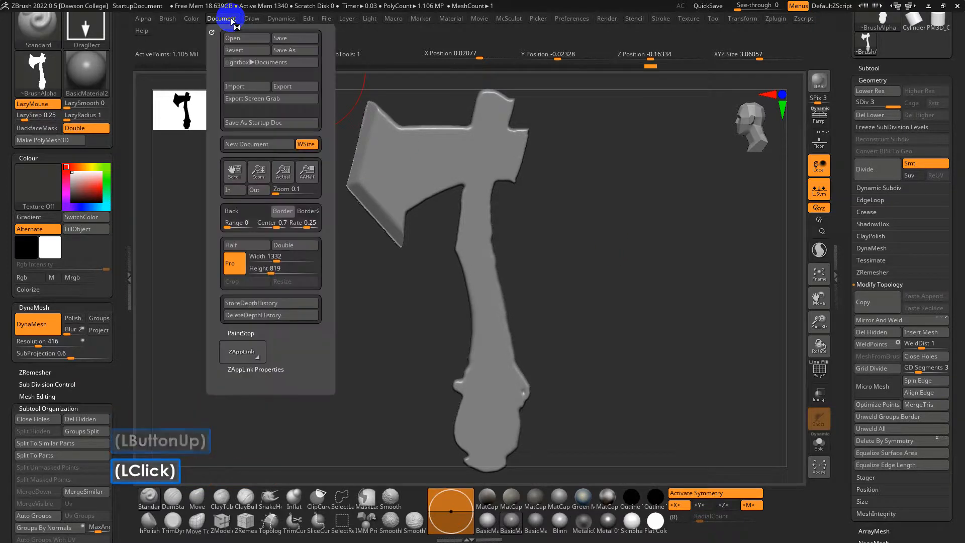
pyautogui.click(242, 353)
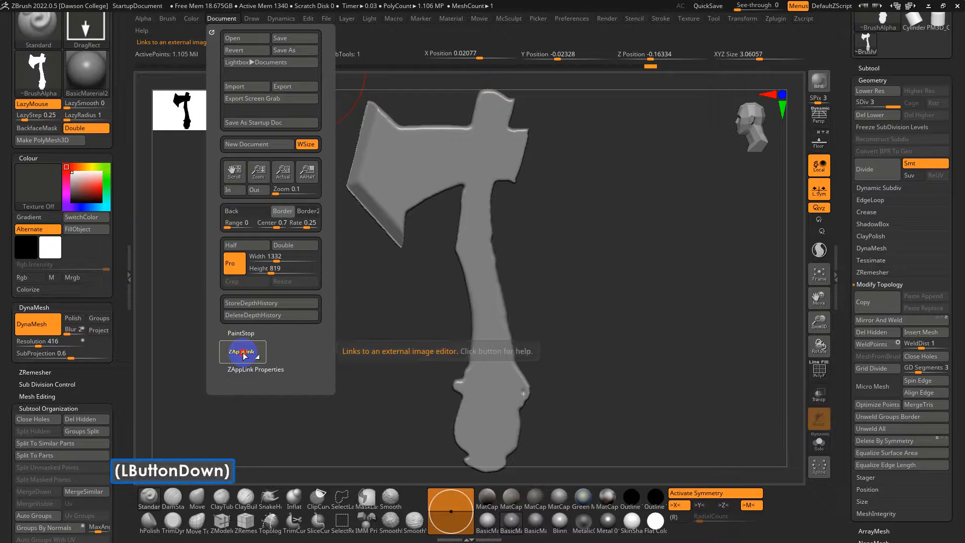
pyautogui.click(463, 175)
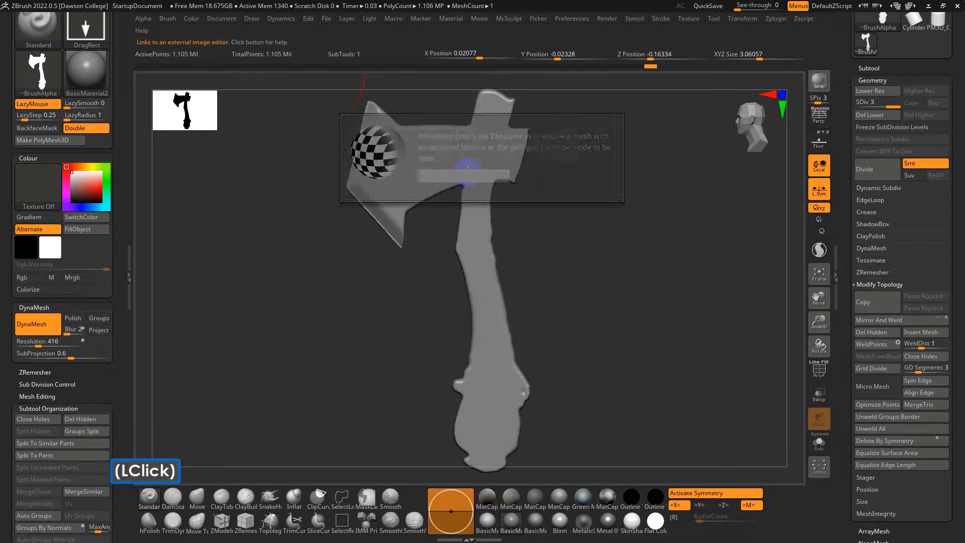
pyautogui.click(401, 160)
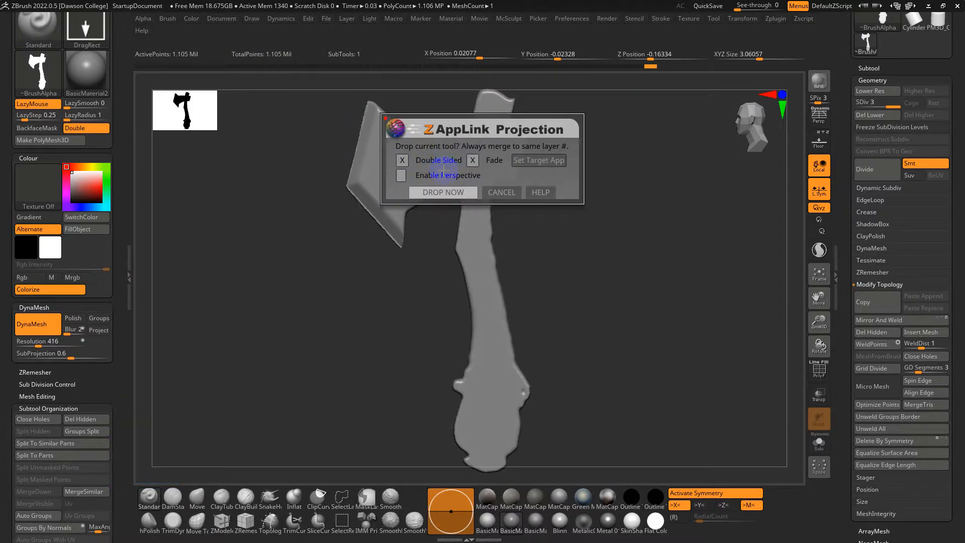
pyautogui.click(443, 192)
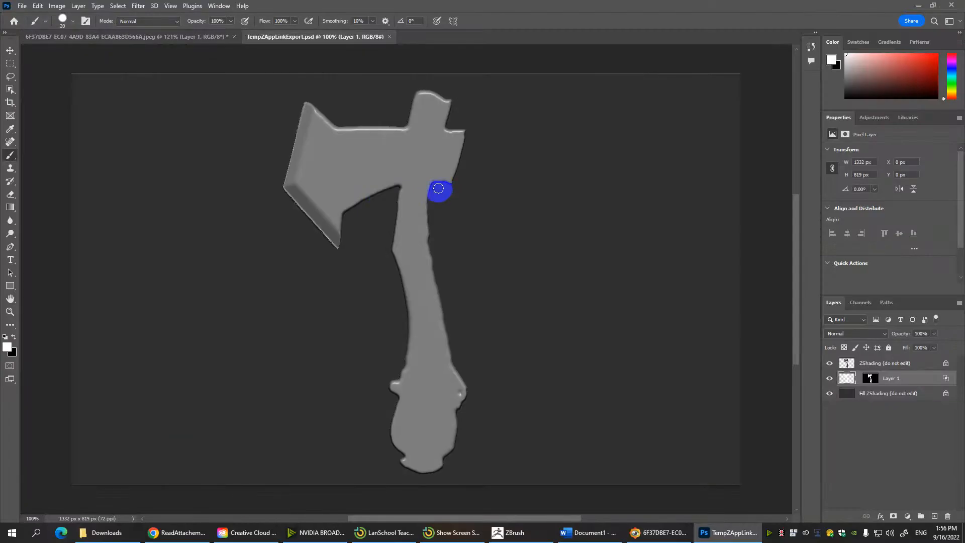
# - Switch to the coloured axe concept document, try a layer mask on its silhouette layer, Layer 1, and undo it
pyautogui.click(184, 38)
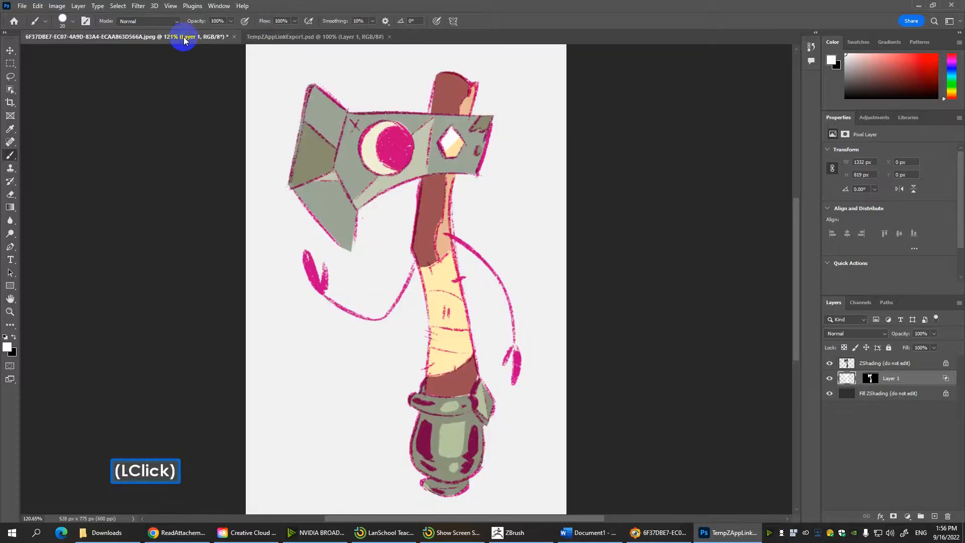
pyautogui.click(627, 299)
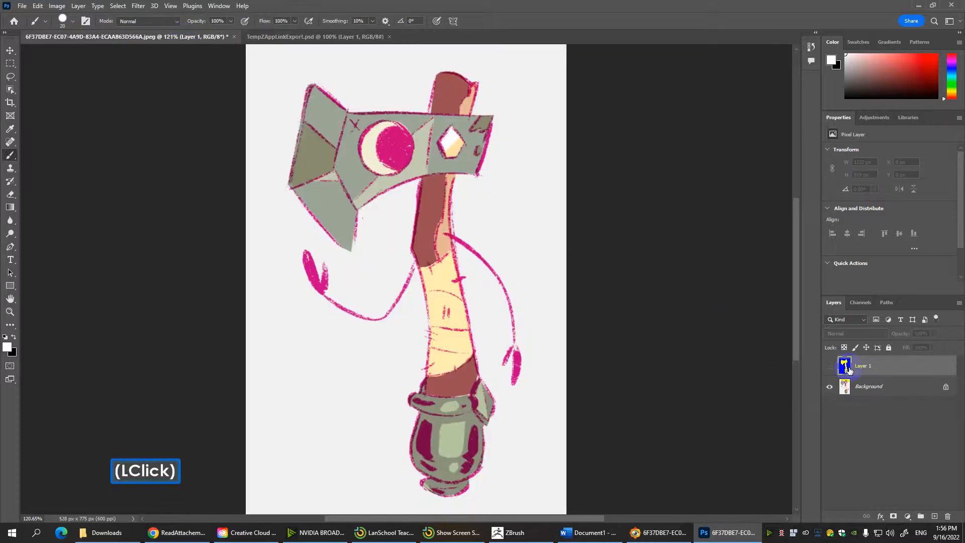
pyautogui.click(845, 386)
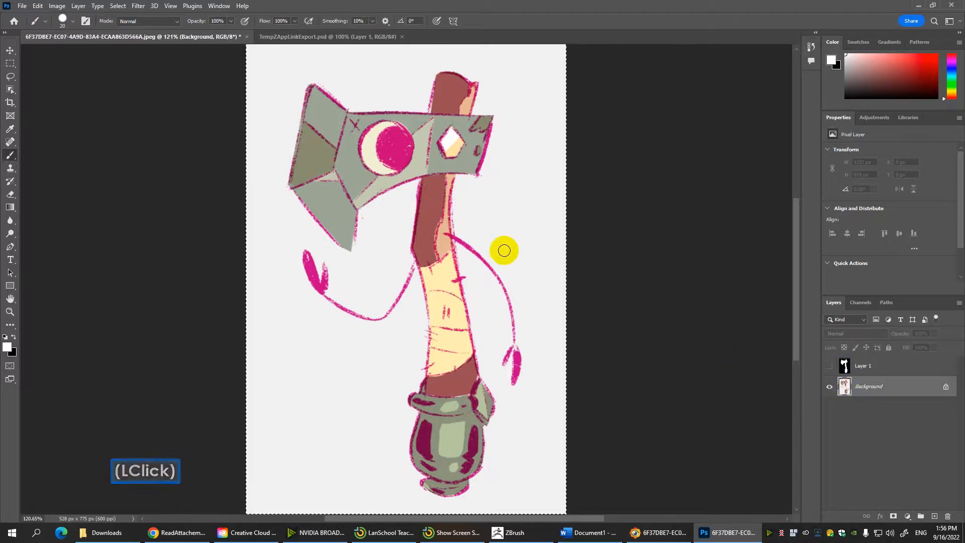
pyautogui.click(843, 370)
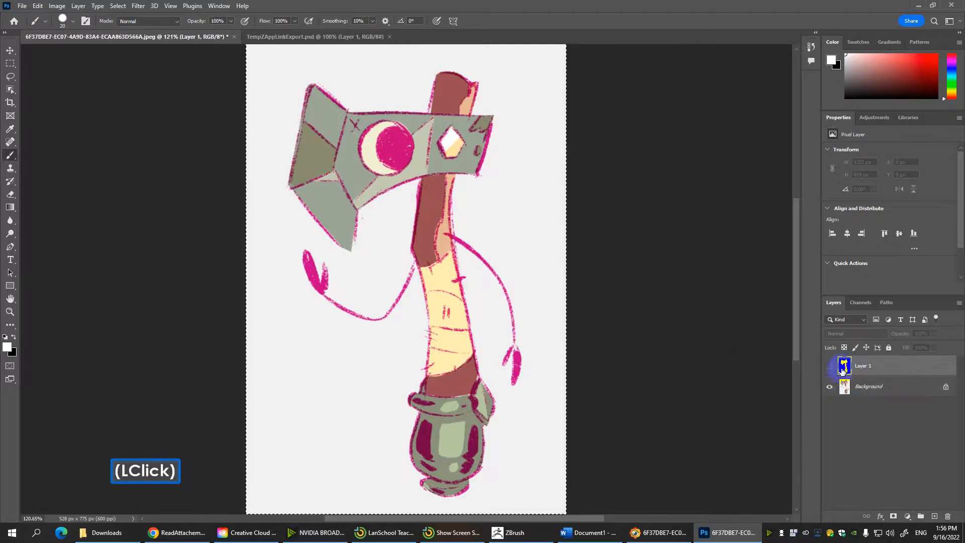
pyautogui.click(893, 516)
pyautogui.hotkey('ctrl', 'z')
# - Unlock the concept's Background layer, undo the stray copy of Layer 1, and add a layer mask to the unlocked layer
pyautogui.click(868, 388)
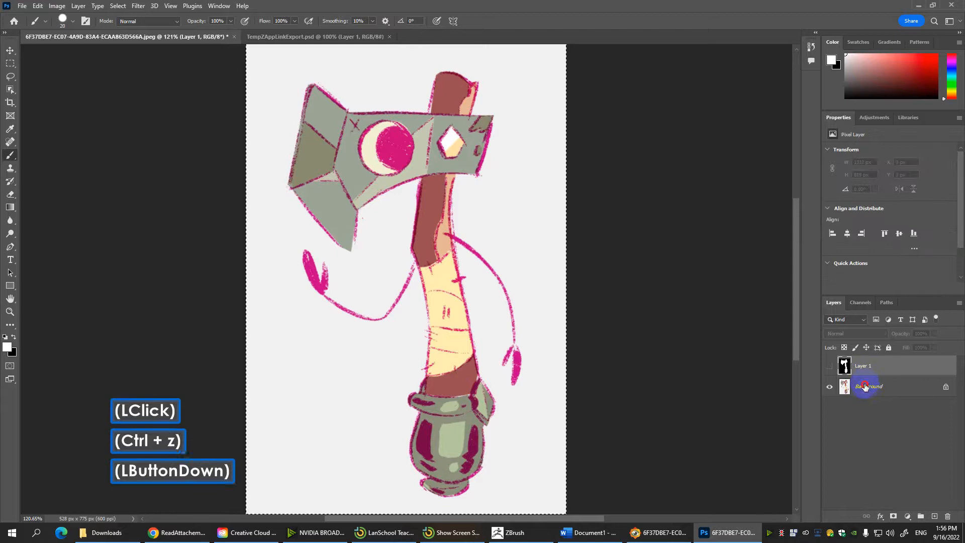
pyautogui.click(945, 387)
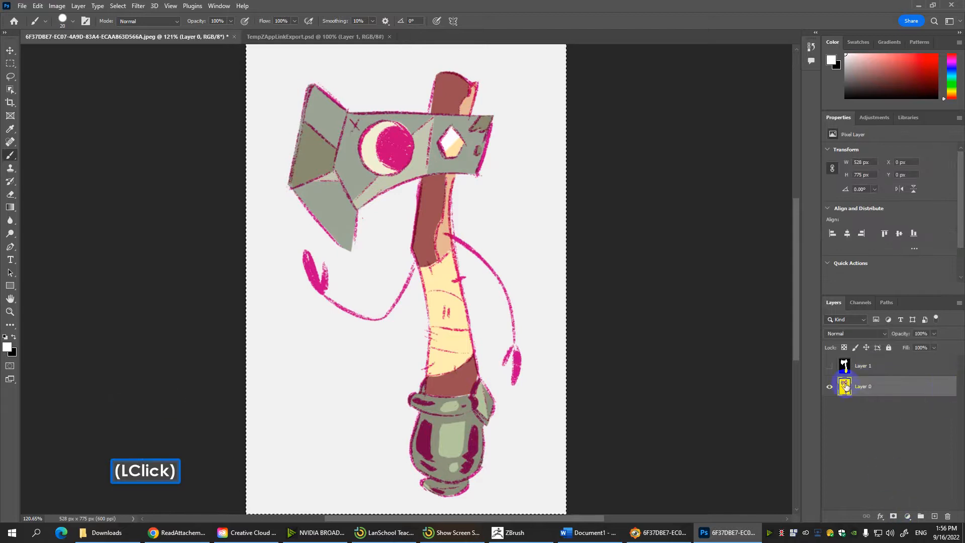
pyautogui.keyDown('alt'); pyautogui.moveTo(867, 390); pyautogui.dragTo(871, 389); pyautogui.keyUp('alt')
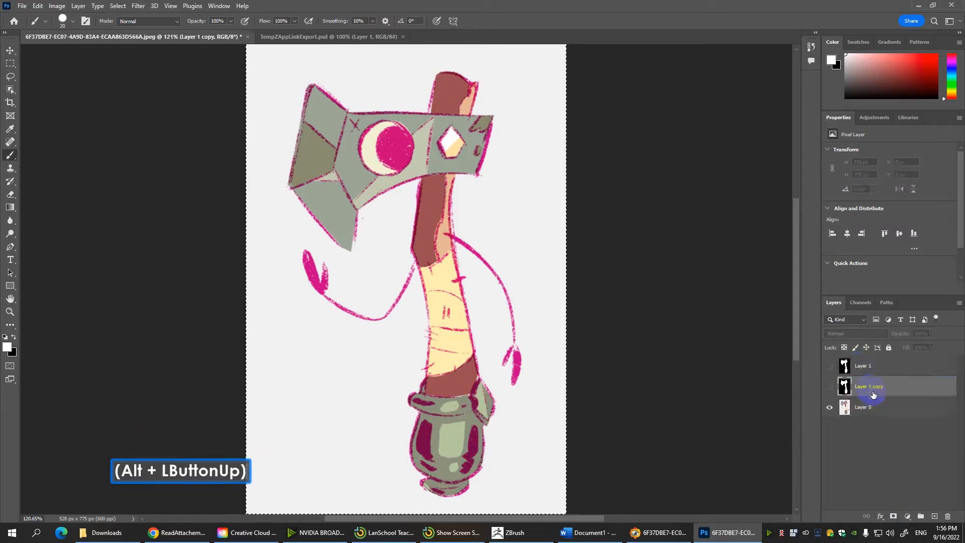
pyautogui.hotkey('ctrl', 'z')
pyautogui.click(894, 517)
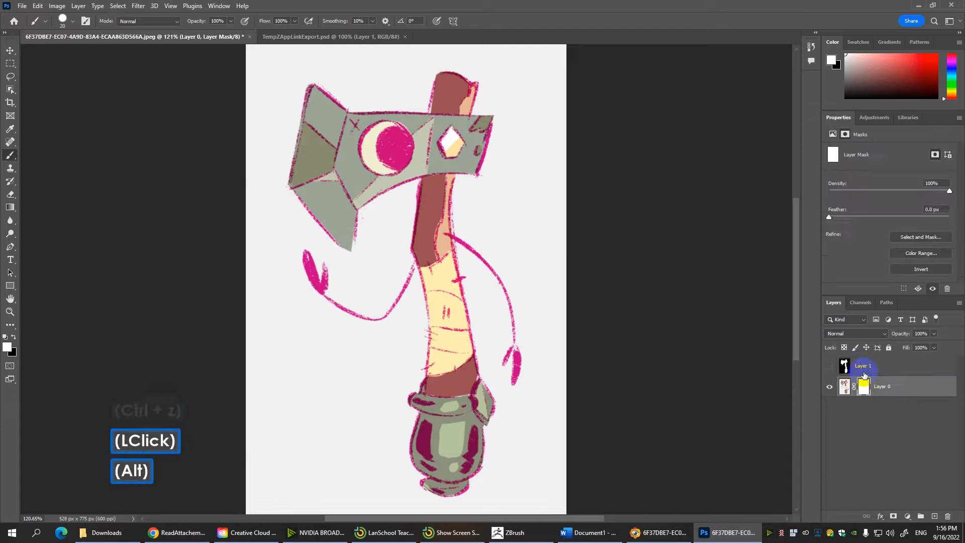
# - Select the full canvas of Layer 1 and try to paste its silhouette into Layer 0's layer mask
pyautogui.click(845, 368)
pyautogui.hotkey('ctrl', 'a')
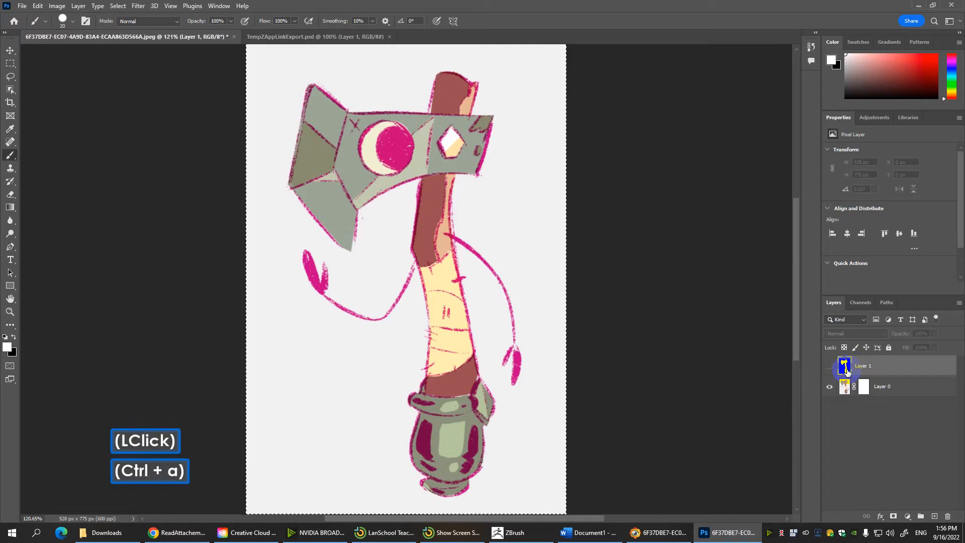
pyautogui.hotkey('ctrl', 'space')
pyautogui.keyDown('alt'); pyautogui.click(863, 387); pyautogui.keyUp('alt')
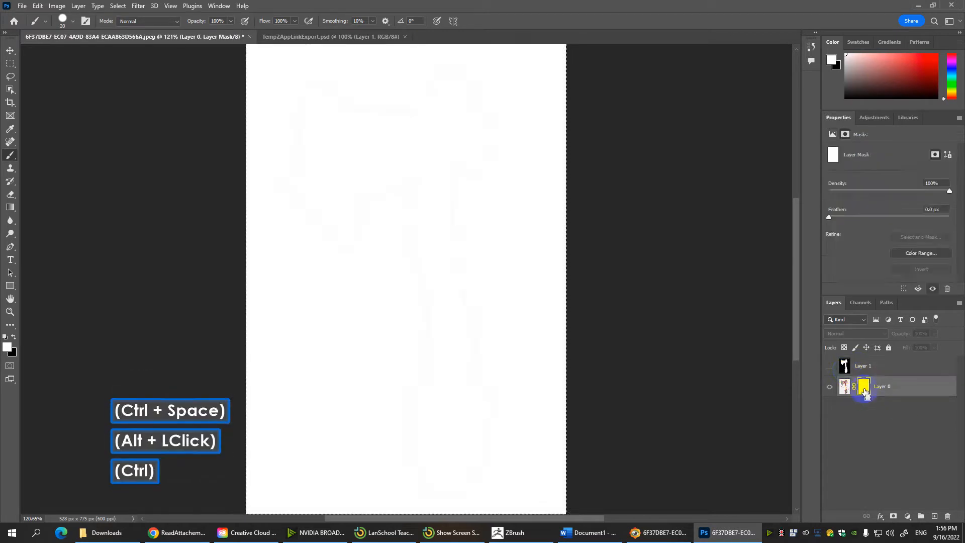
pyautogui.hotkey('ctrl', 'v')
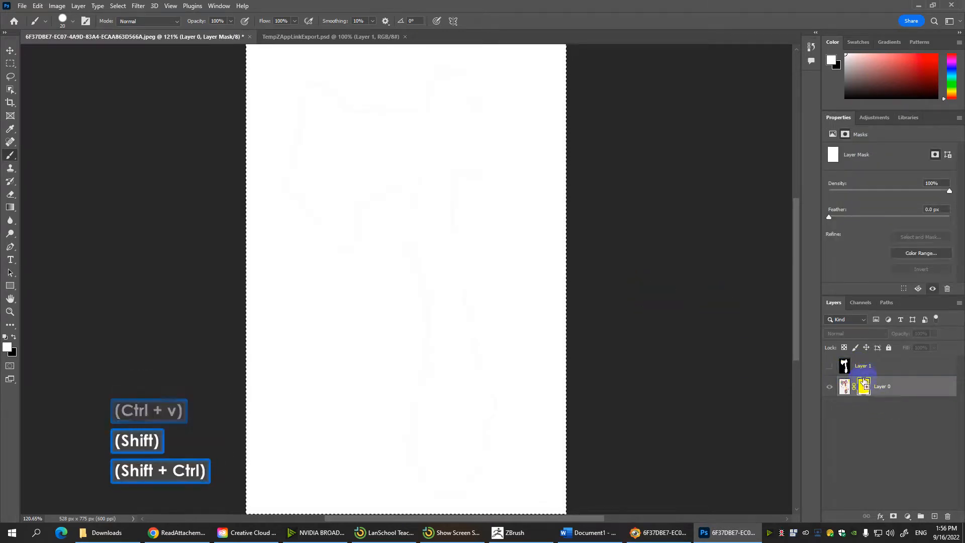
pyautogui.hotkey('ctrl', 'v')
# - Show Layer 1, copy its silhouette into Layer 0's layer mask, and hide Layer 1 again
pyautogui.click(829, 368)
pyautogui.click(829, 368)
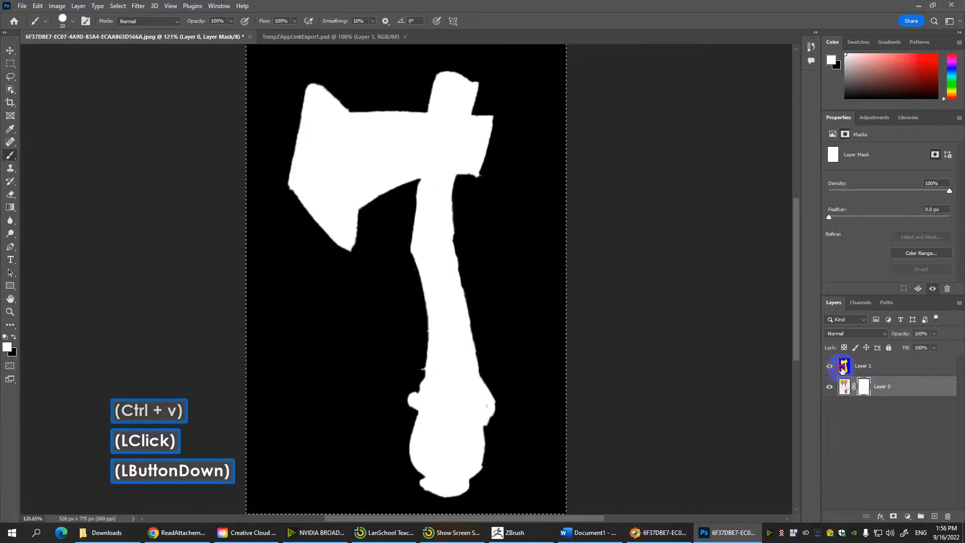
pyautogui.click(856, 369)
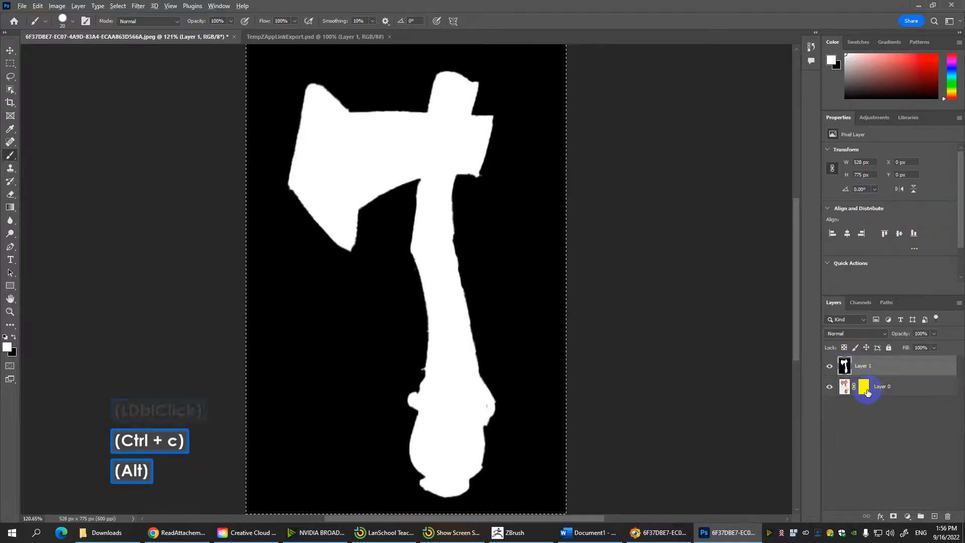
pyautogui.keyDown('alt'); pyautogui.click(864, 387); pyautogui.keyUp('alt')
pyautogui.hotkey('ctrl', 'v')
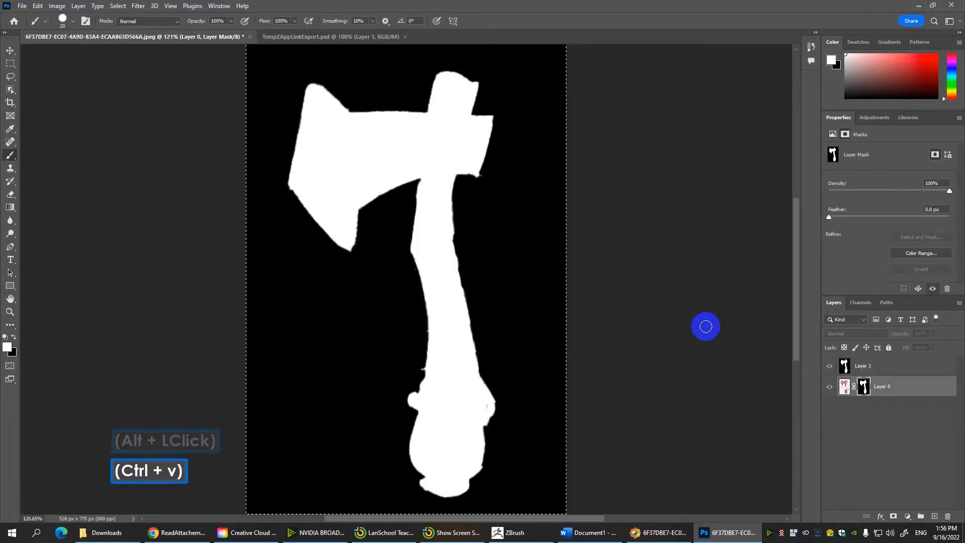
pyautogui.click(831, 370)
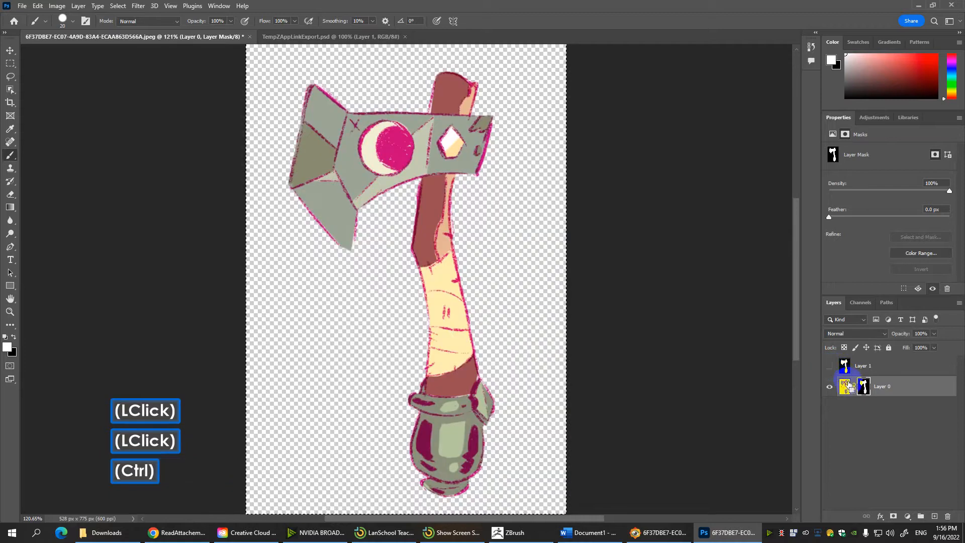
# - Try to copy the masked concept into TempZAppLinkExport.psd and undo the paste
pyautogui.hotkey('ctrl', 'd')
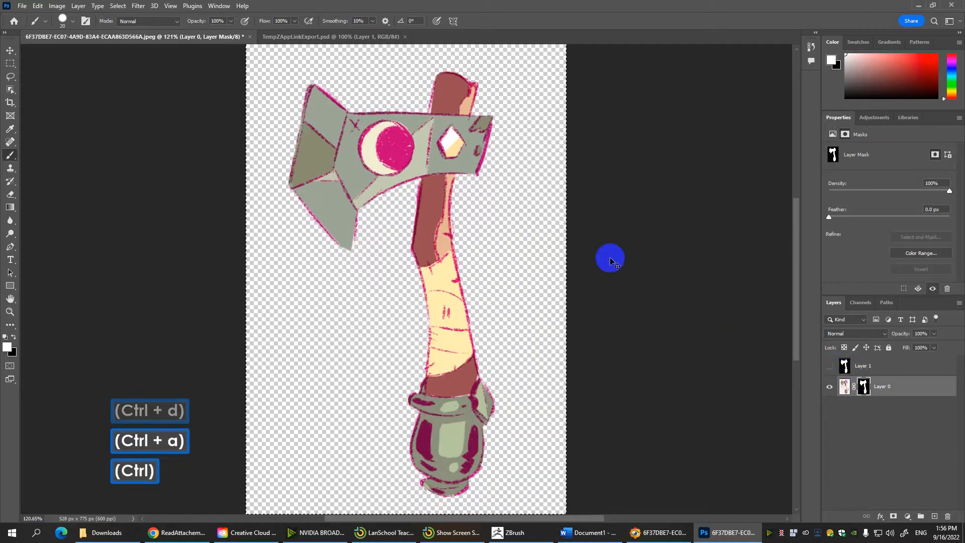
pyautogui.press('ctrl')
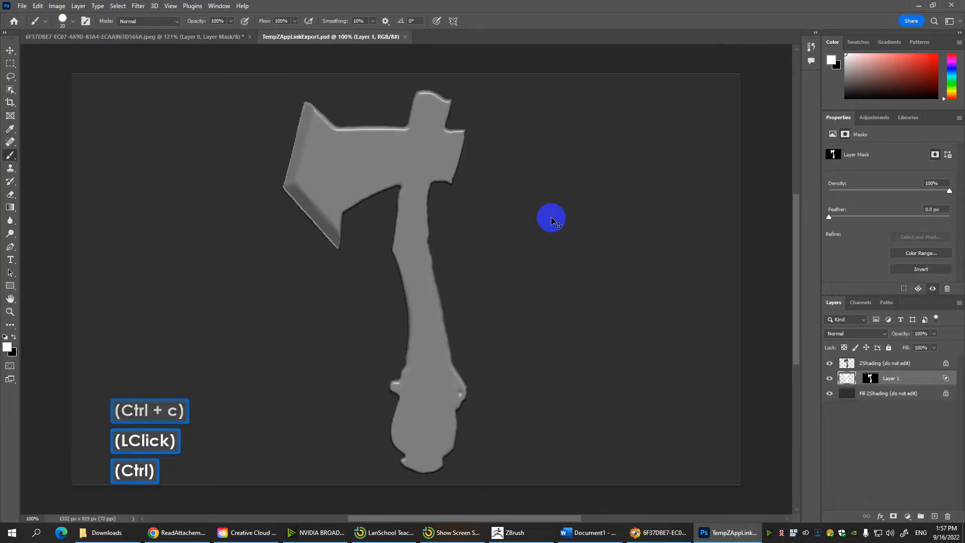
pyautogui.hotkey('ctrl', 'v')
pyautogui.hotkey('ctrl', 'z')
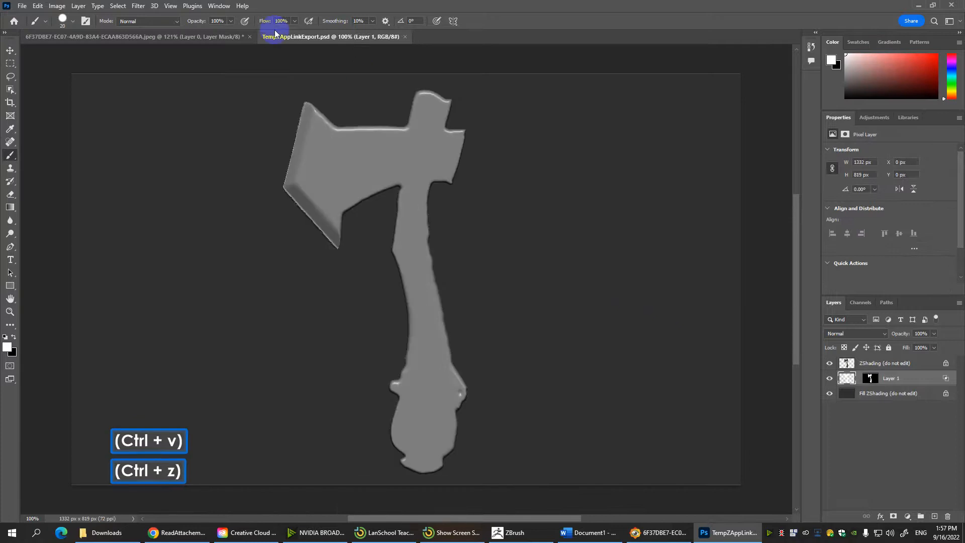
# - Copy Layer 0's coloured artwork from the concept document and paste it into TempZAppLinkExport.psd as a new layer
pyautogui.click(216, 41)
pyautogui.click(849, 388)
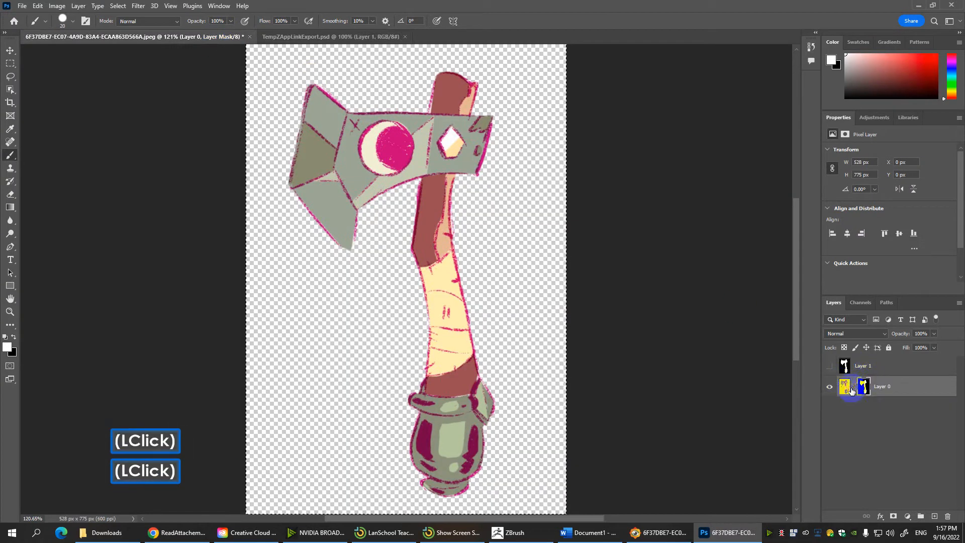
pyautogui.click(846, 388)
pyautogui.hotkey('ctrl', 'c')
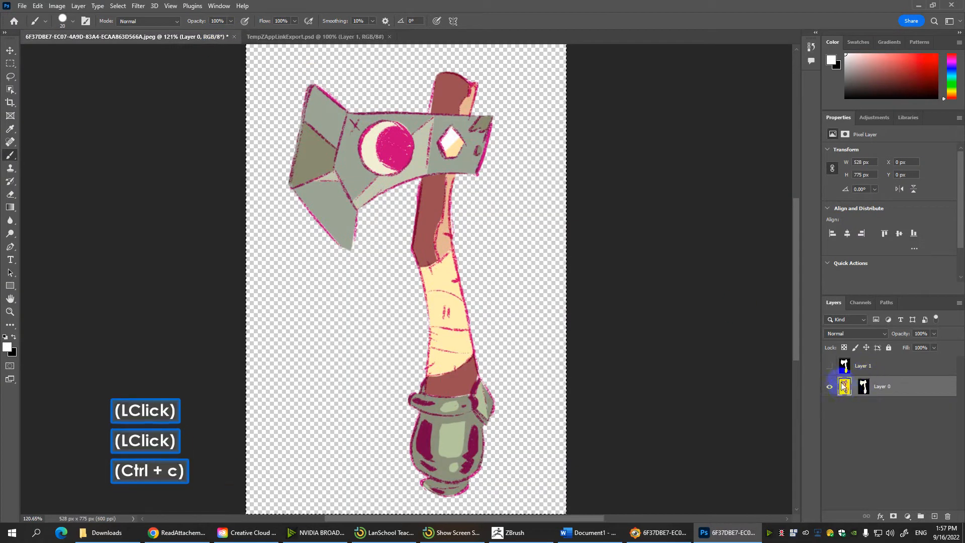
pyautogui.click(330, 36)
pyautogui.hotkey('ctrl', 'v')
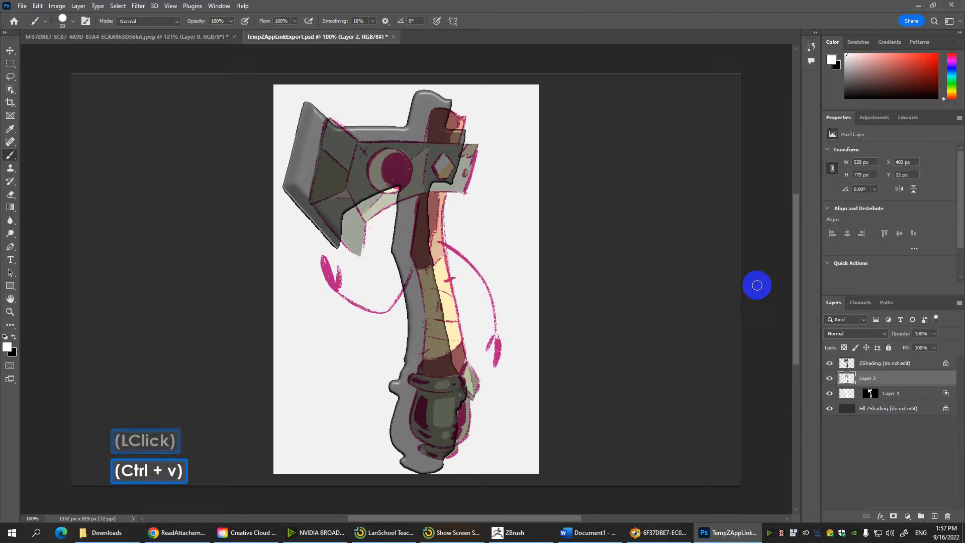
# - Move the pasted concept over the axe render and scale it to about 560 × 822 px to match the silhouette
pyautogui.press('v')
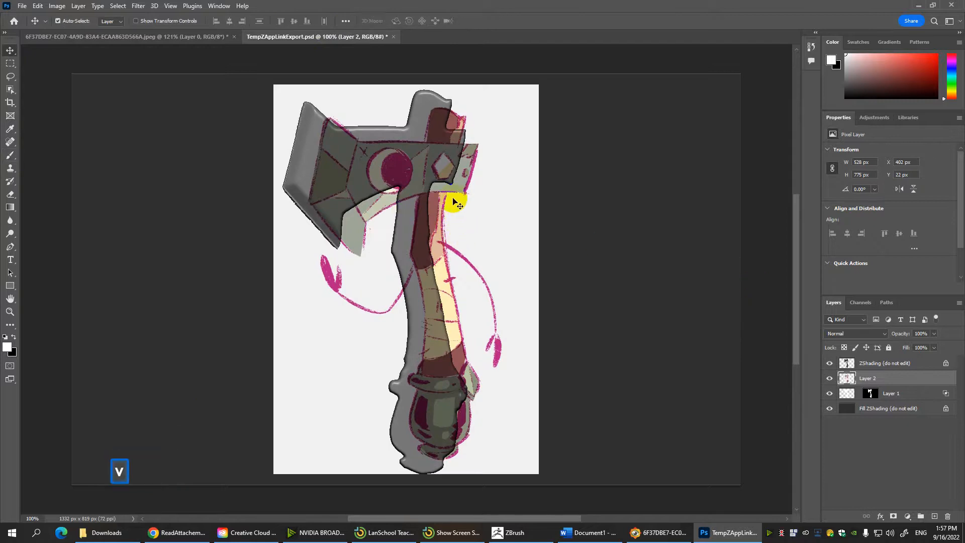
pyautogui.moveTo(453, 202); pyautogui.dragTo(433, 176)
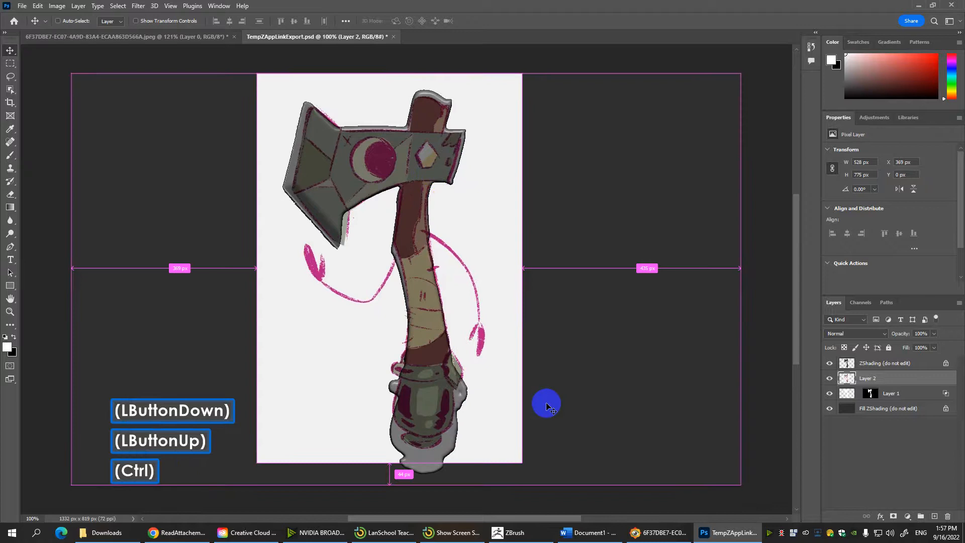
pyautogui.hotkey('ctrl', 't')
pyautogui.moveTo(521, 463); pyautogui.dragTo(546, 482)
pyautogui.moveTo(512, 405); pyautogui.dragTo(502, 404)
pyautogui.press('Return')
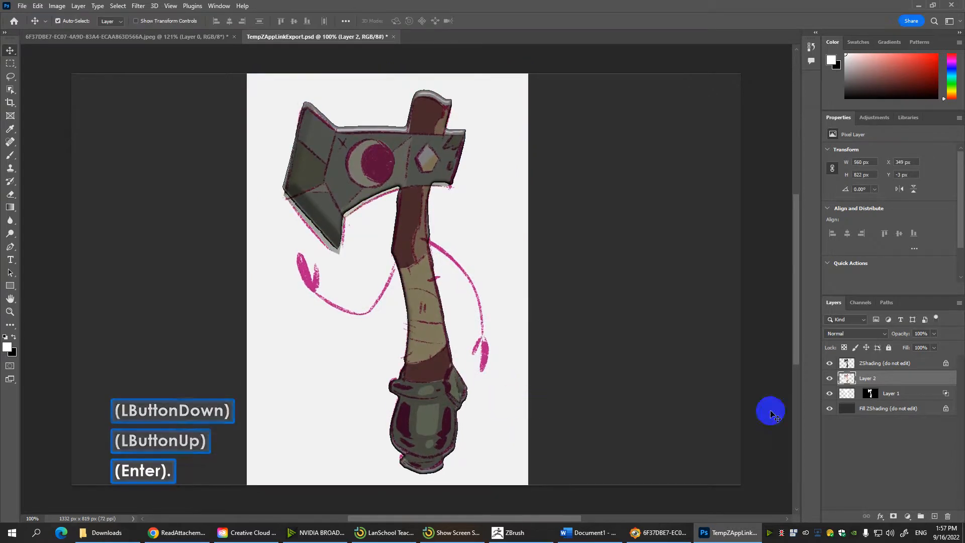
# - Merge the concept layer down into Layer 1, preserving Layer 1's mask, and save the file
pyautogui.rightClick(884, 383)
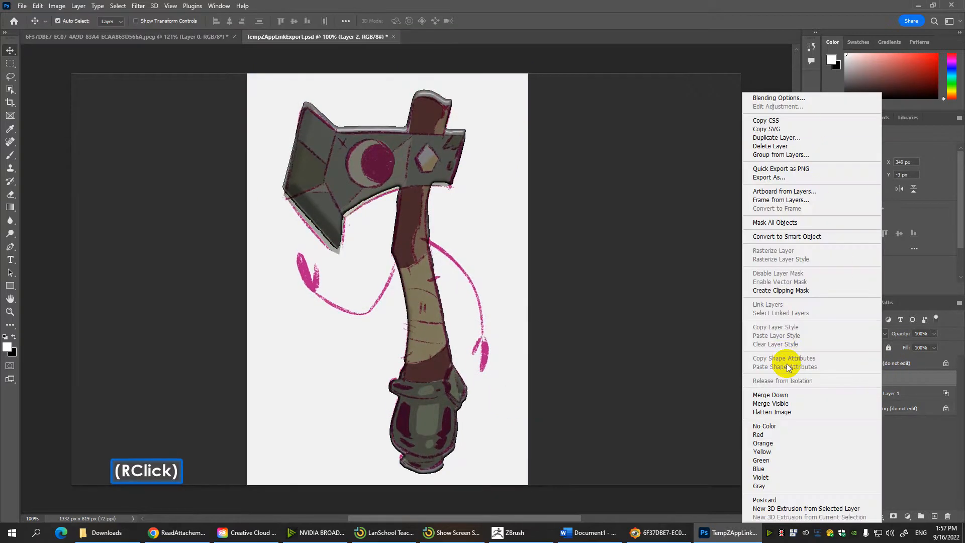
pyautogui.click(791, 395)
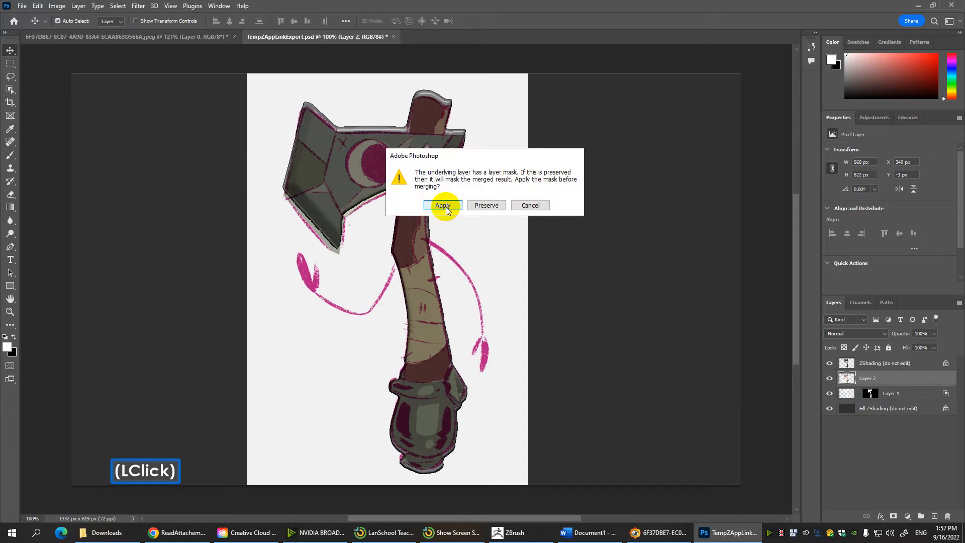
pyautogui.click(486, 206)
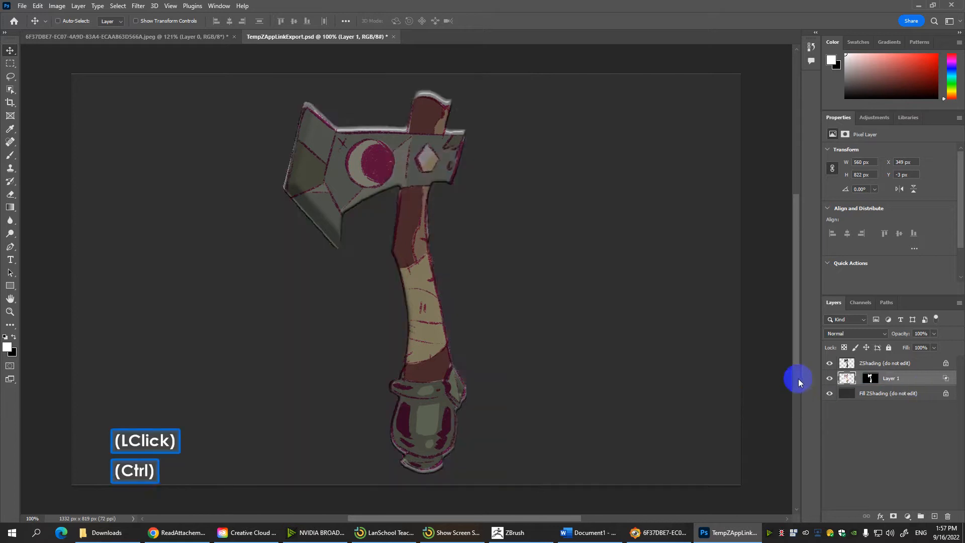
pyautogui.hotkey('ctrl', 's')
# - Switch back to ZBrush and pick up the edited projection on the axe with Double Sided and Fade enabled
pyautogui.hotkey('alt', 'Tab')
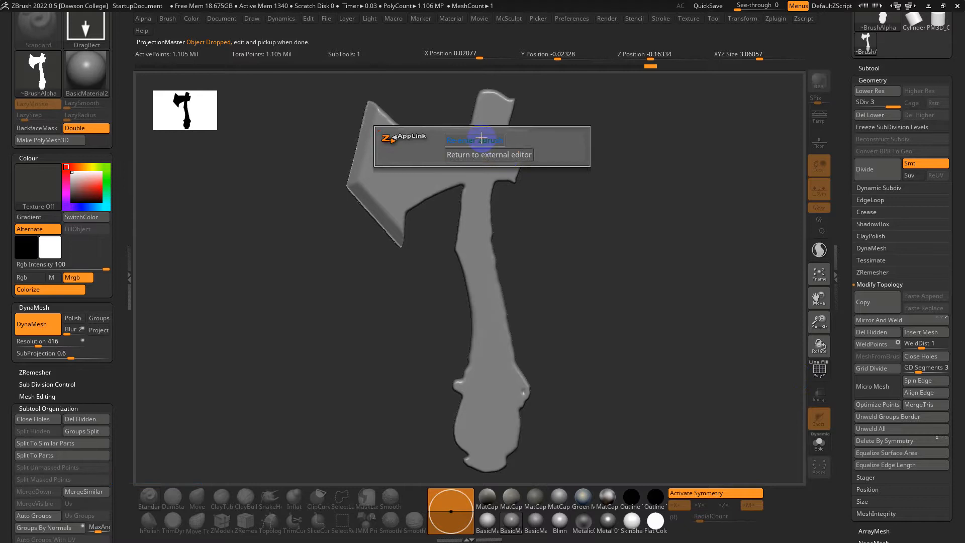
pyautogui.click(492, 141)
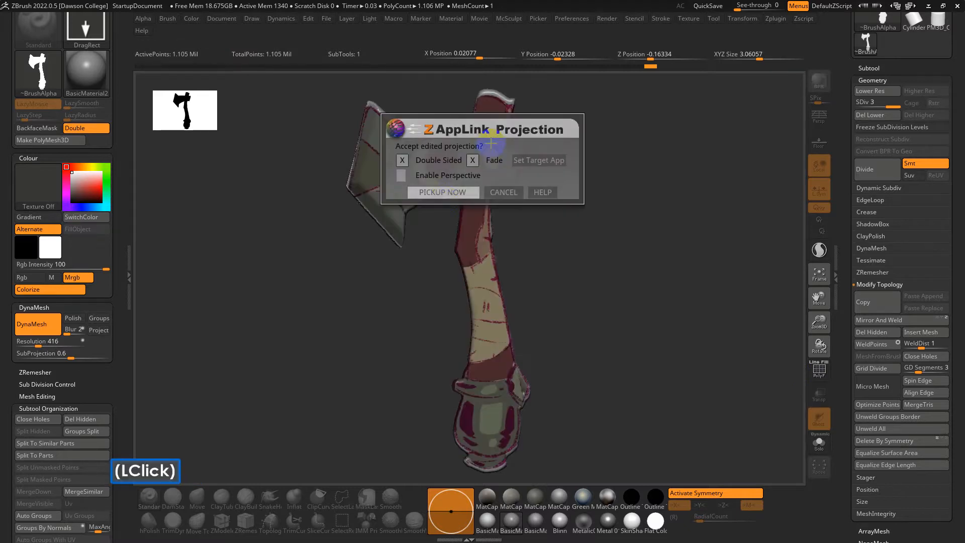
pyautogui.click(440, 193)
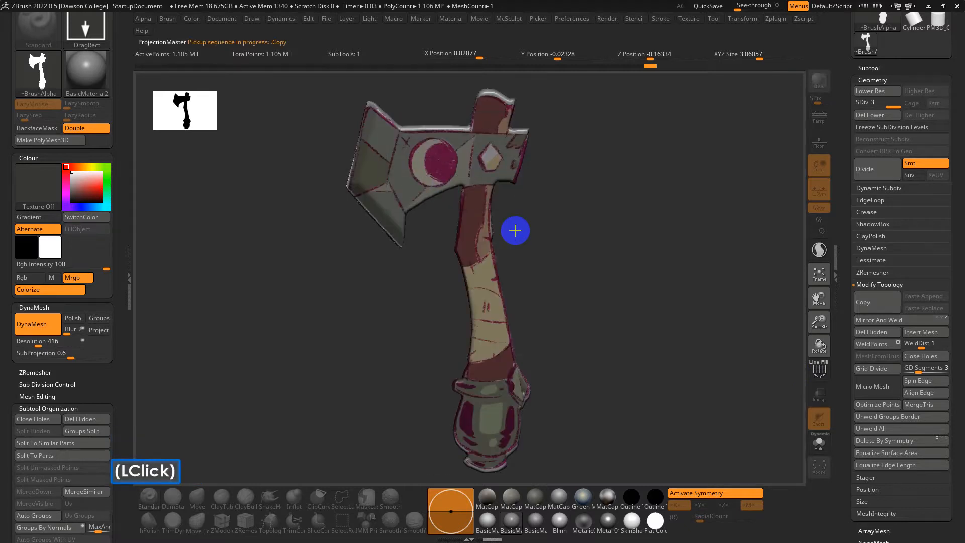
pyautogui.moveTo(529, 226)
pyautogui.mouseDown()
pyautogui.moveTo(640, 222)
pyautogui.moveTo(542, 240)
pyautogui.mouseUp()
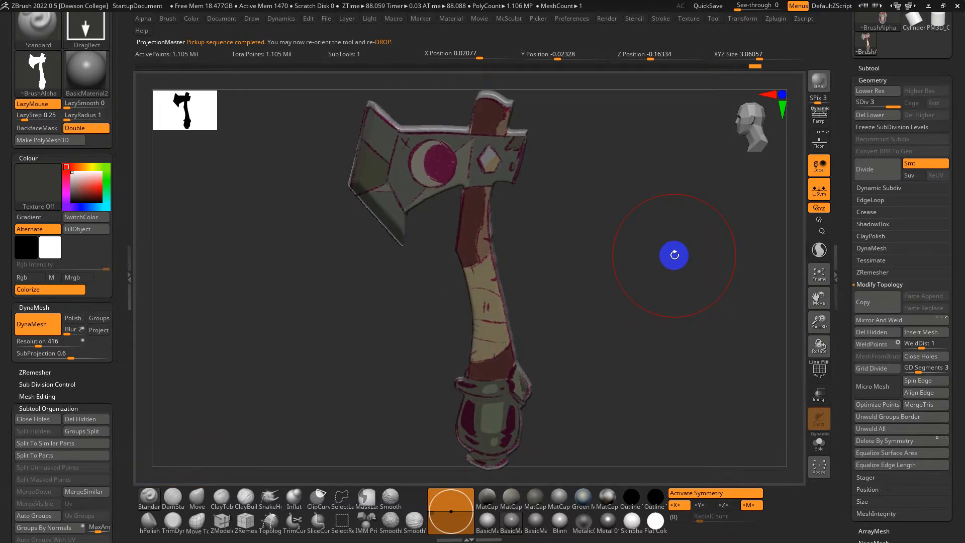
pyautogui.moveTo(674, 254); pyautogui.dragTo(675, 249)
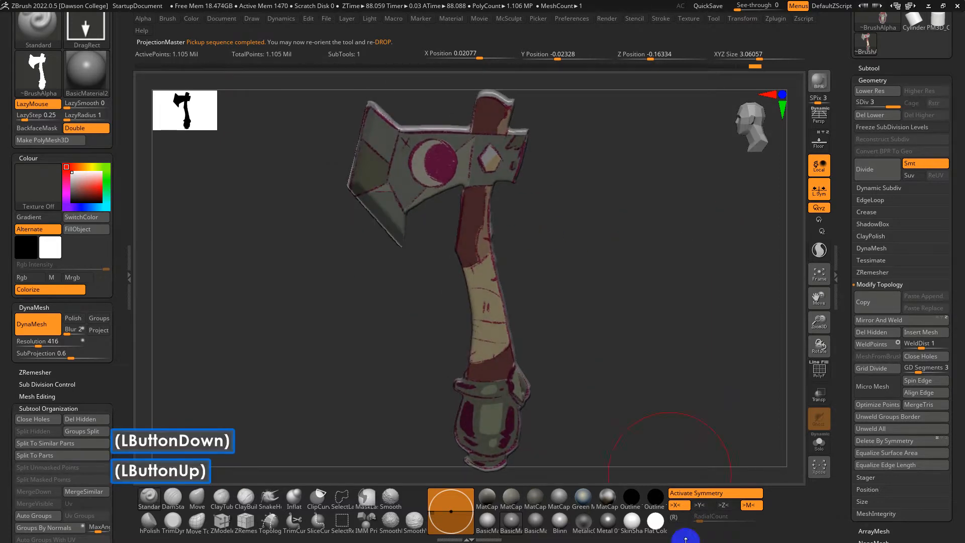
# - Set the axe's material to Flat Color and inspect the projected colours along the edges of the head and handle
pyautogui.click(637, 530)
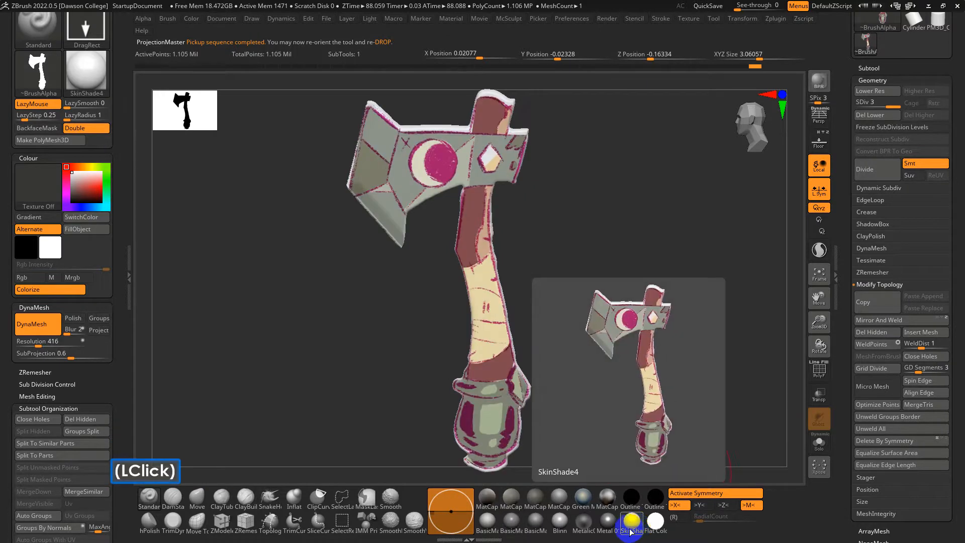
pyautogui.click(655, 523)
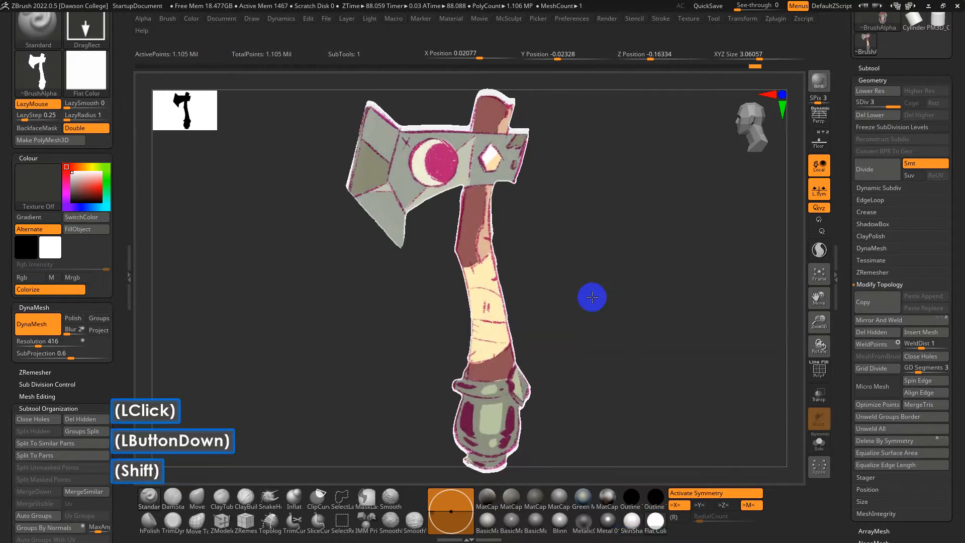
pyautogui.keyDown('alt'); pyautogui.doubleClick(594, 284); pyautogui.keyUp('alt')
pyautogui.keyDown('shift'); pyautogui.moveTo(589, 295); pyautogui.dragTo(598, 317); pyautogui.keyUp('shift')
pyautogui.moveTo(605, 317)
pyautogui.mouseDown()
pyautogui.moveTo(641, 316)
pyautogui.moveTo(624, 316)
pyautogui.mouseUp()
pyautogui.keyDown('alt'); pyautogui.moveTo(596, 273); pyautogui.dragTo(607, 321); pyautogui.keyUp('alt')
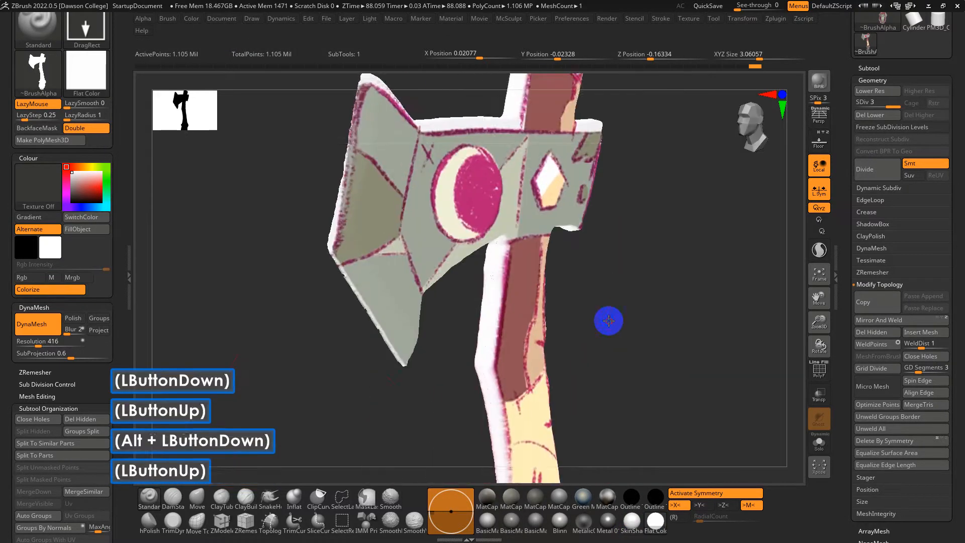
pyautogui.keyDown('alt'); pyautogui.moveTo(478, 402); pyautogui.dragTo(483, 352); pyautogui.keyUp('alt')
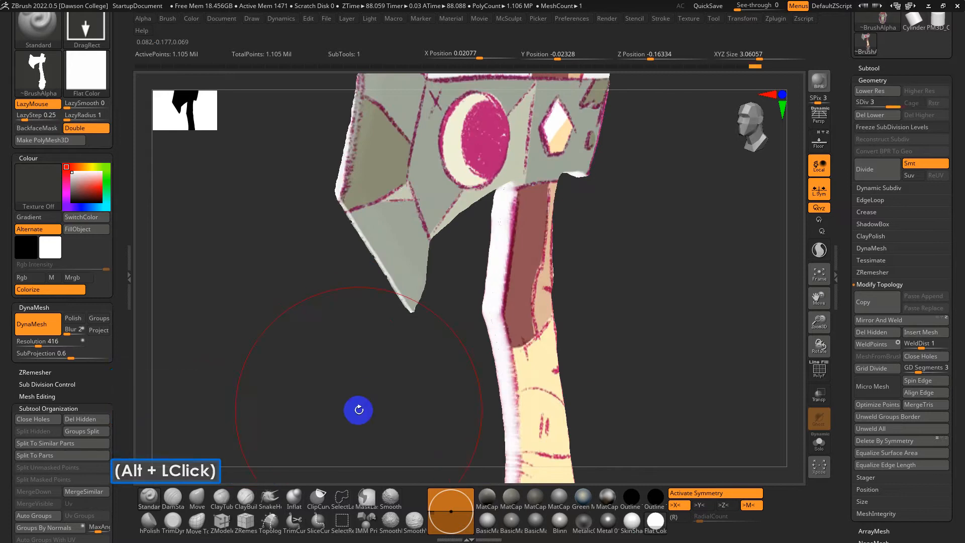
# - Choose the Paint brush and reduce its draw size to about 54
pyautogui.press('b')
pyautogui.press('p')
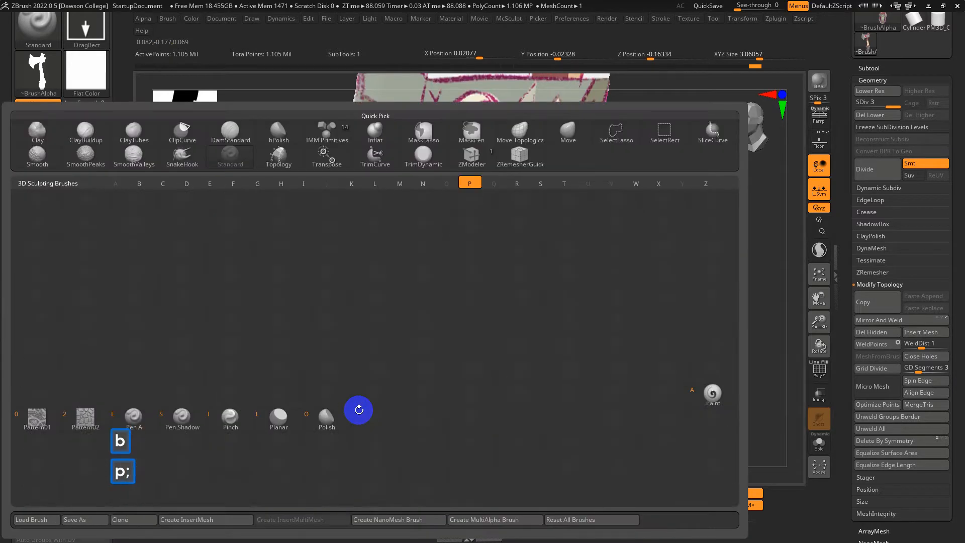
pyautogui.click(703, 397)
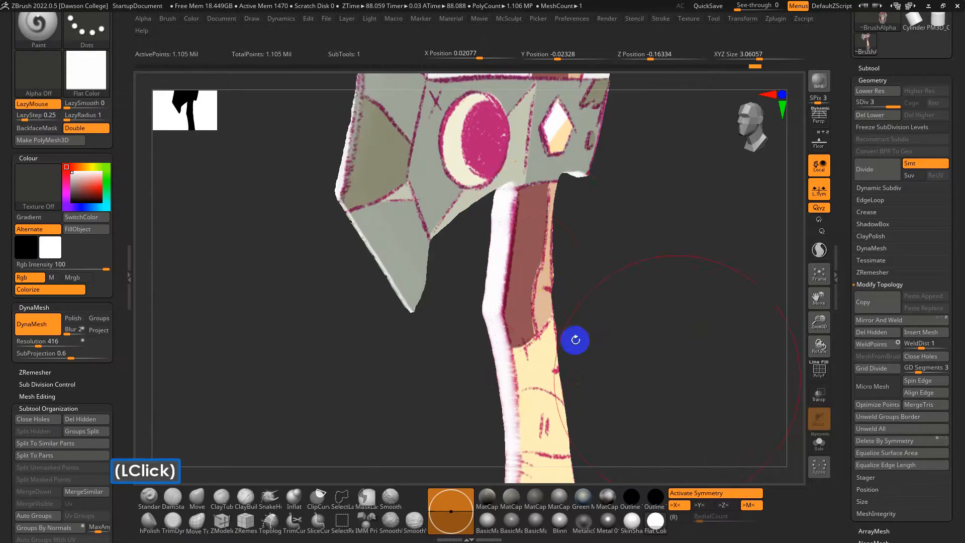
pyautogui.press('d')
pyautogui.moveTo(532, 273)
pyautogui.mouseDown()
pyautogui.moveTo(517, 273)
pyautogui.moveTo(527, 271)
pyautogui.mouseUp()
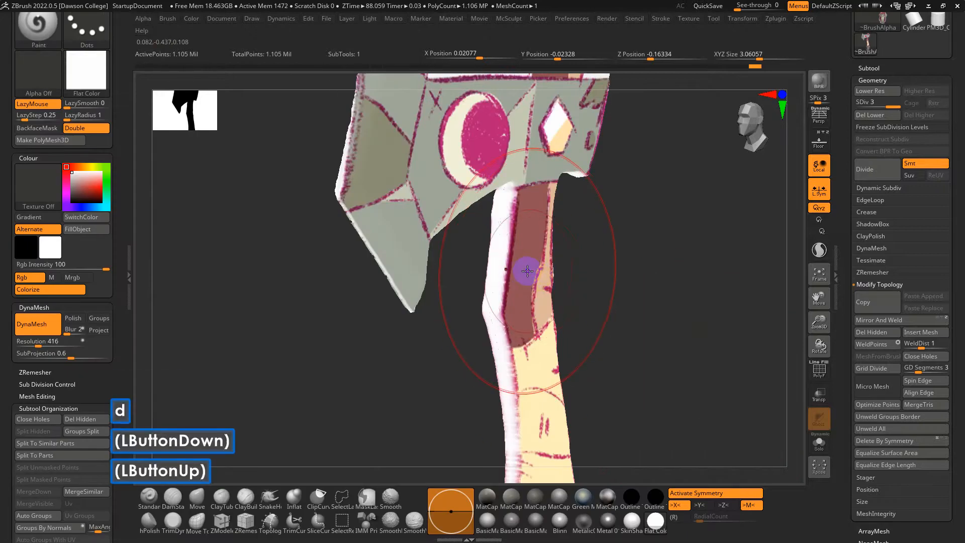
pyautogui.moveTo(118, 89); pyautogui.dragTo(120, 238)
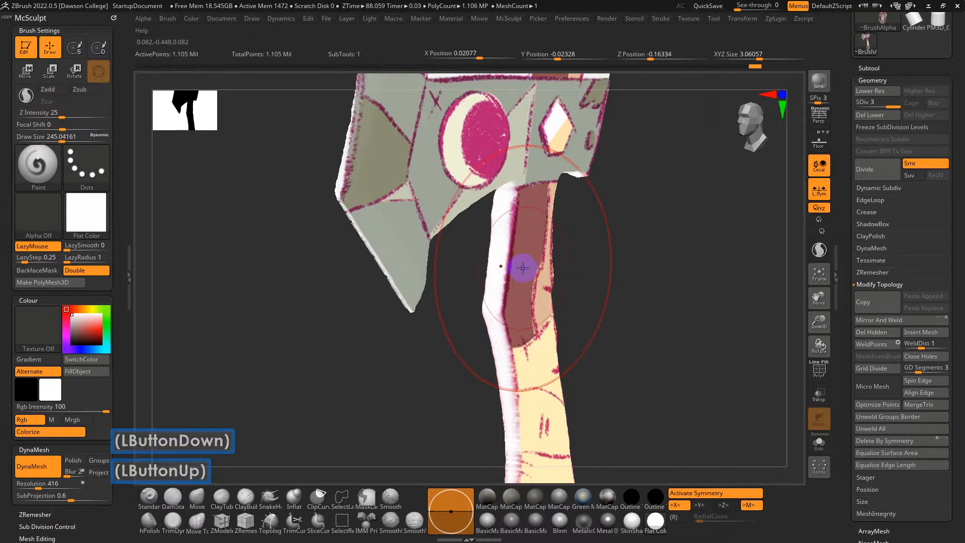
pyautogui.press('s')
pyautogui.moveTo(524, 268); pyautogui.dragTo(500, 267)
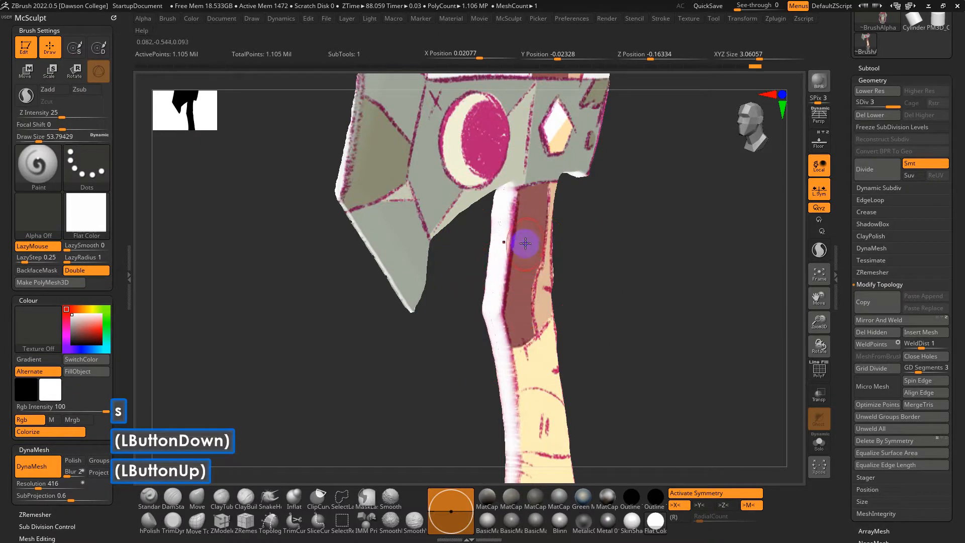
# - Sample the handle's reddish brown and paint it over the white side of the upper handle
pyautogui.press('c')
pyautogui.click(505, 234)
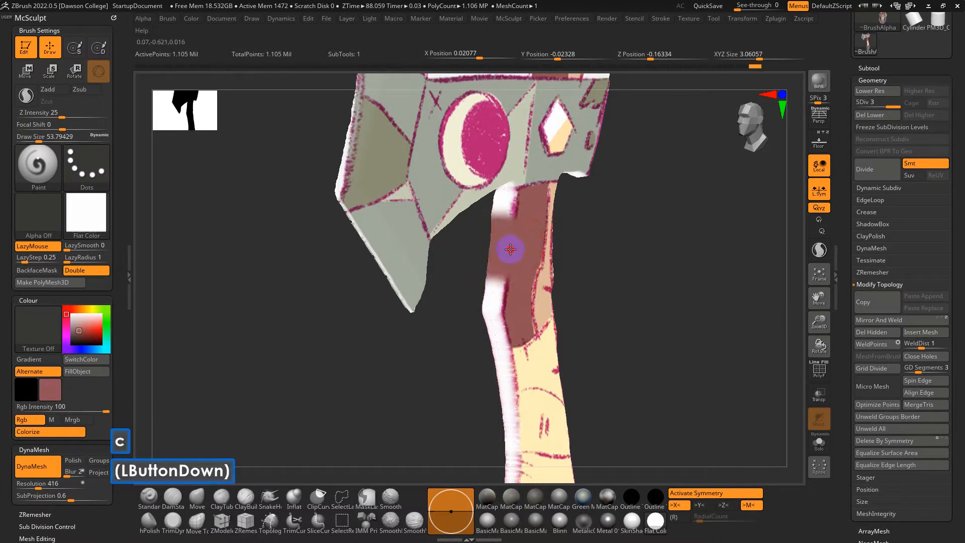
pyautogui.moveTo(511, 332); pyautogui.dragTo(507, 326)
pyautogui.moveTo(643, 335)
pyautogui.mouseDown()
pyautogui.moveTo(670, 345)
pyautogui.moveTo(662, 372)
pyautogui.moveTo(593, 304)
pyautogui.mouseUp()
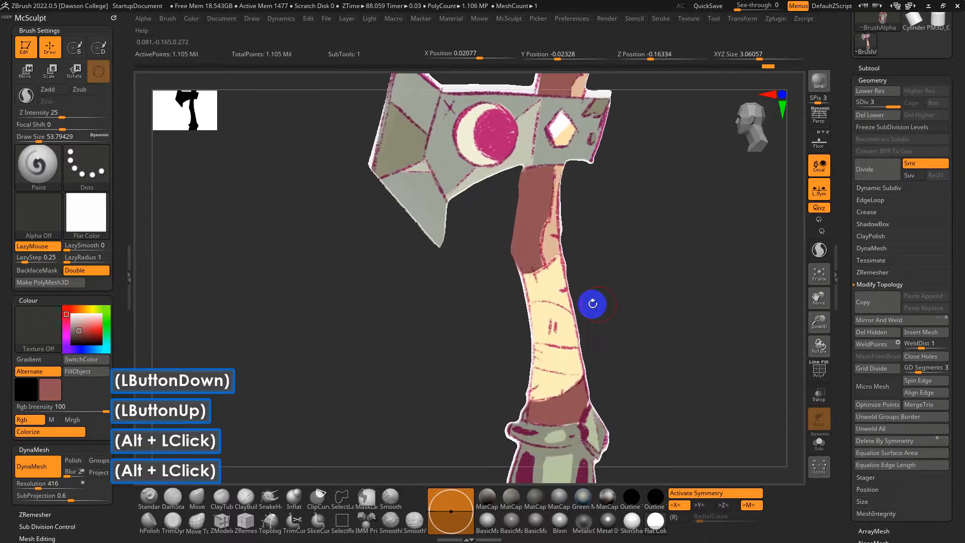
# - Sample the handle wrap's cream colour and paint it over the white side of the wrap
pyautogui.press('c')
pyautogui.click(538, 290)
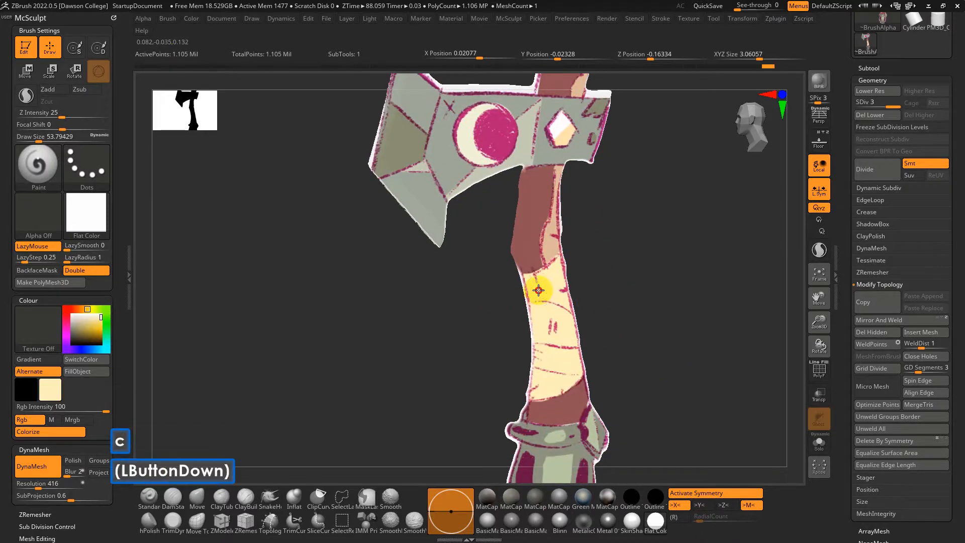
pyautogui.moveTo(537, 362); pyautogui.dragTo(544, 344)
pyautogui.moveTo(615, 314)
pyautogui.mouseDown()
pyautogui.moveTo(653, 311)
pyautogui.moveTo(585, 343)
pyautogui.mouseUp()
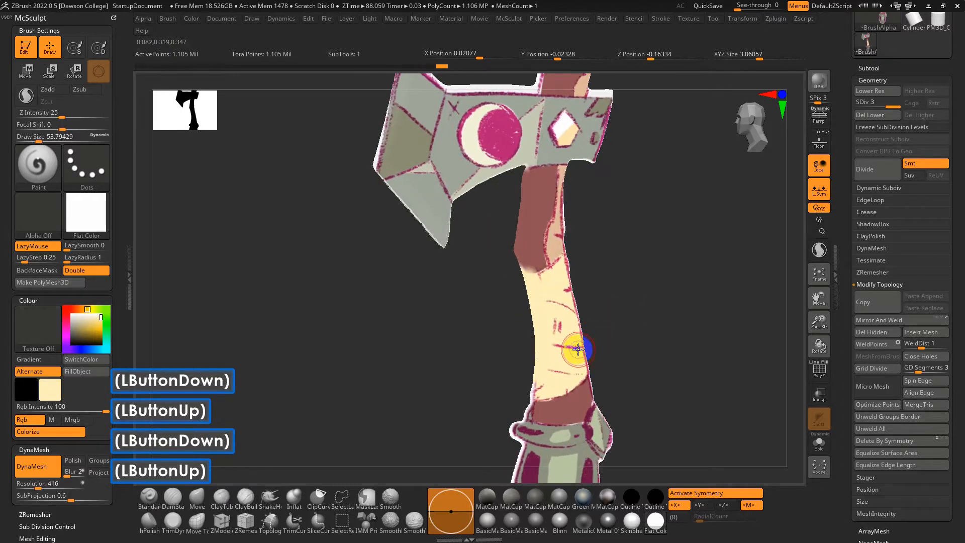
# - Inspect the axe head and upper handle up close, comparing the painted colours with the wireframe
pyautogui.keyDown('alt'); pyautogui.moveTo(635, 325); pyautogui.dragTo(662, 376); pyautogui.keyUp('alt')
pyautogui.keyDown('alt'); pyautogui.moveTo(662, 377); pyautogui.dragTo(662, 353); pyautogui.keyUp('alt')
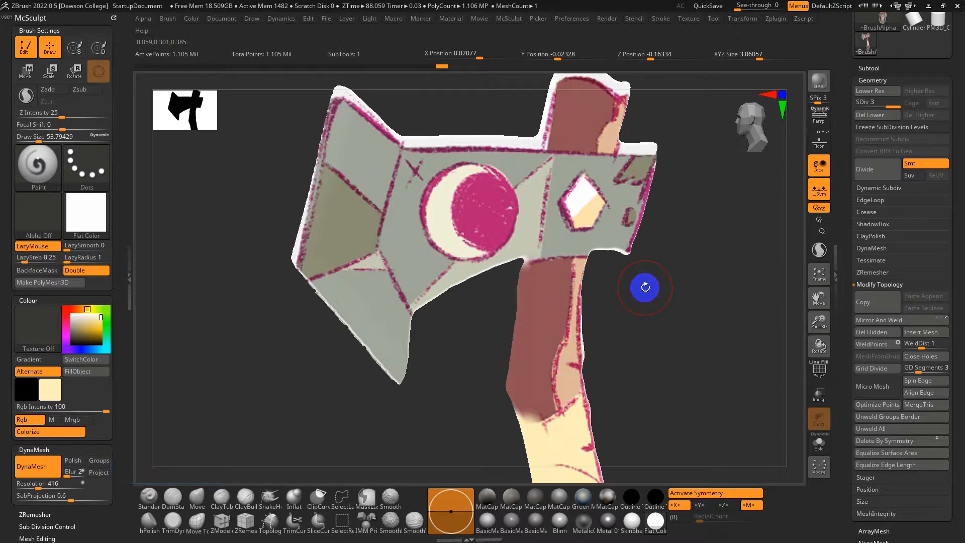
pyautogui.hotkey('shift', 'f')
pyautogui.keyDown('alt'); pyautogui.moveTo(648, 295); pyautogui.dragTo(635, 310); pyautogui.keyUp('alt')
pyautogui.hotkey('shift', 'f')
pyautogui.keyDown('shift'); pyautogui.doubleClick(650, 342); pyautogui.keyUp('shift')
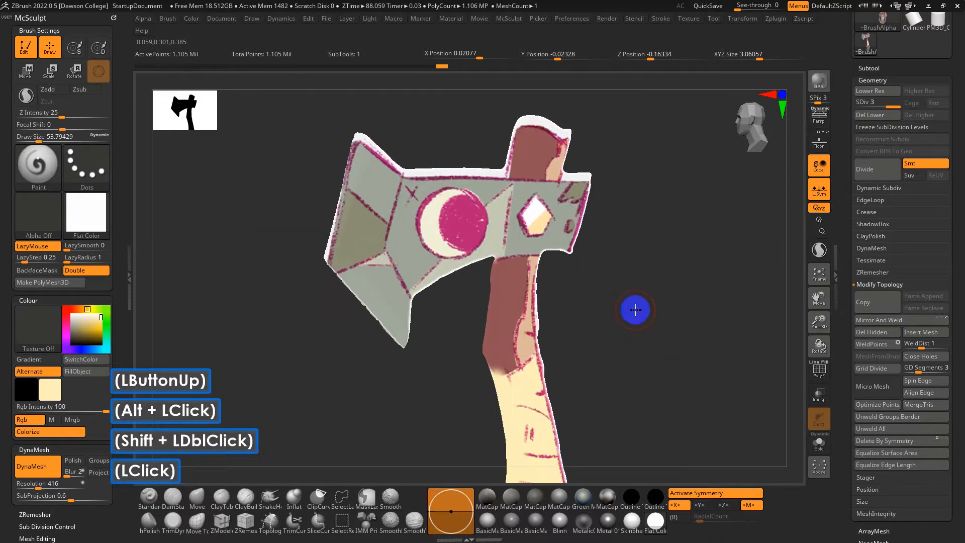
pyautogui.hotkey('shift', 'f')
pyautogui.hotkey('shift', 'f')
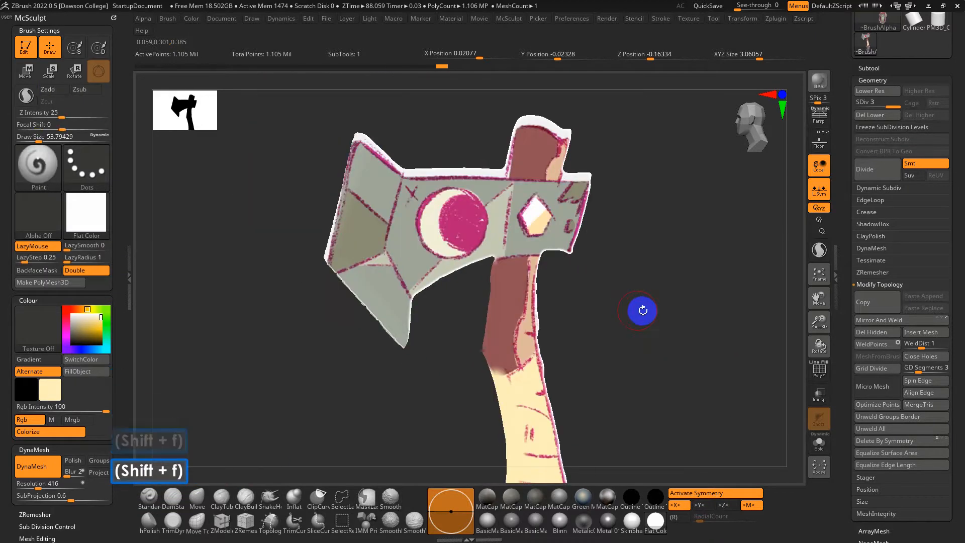
# - Display the axe's wireframe and duplicate the axe subtool
pyautogui.click(872, 67)
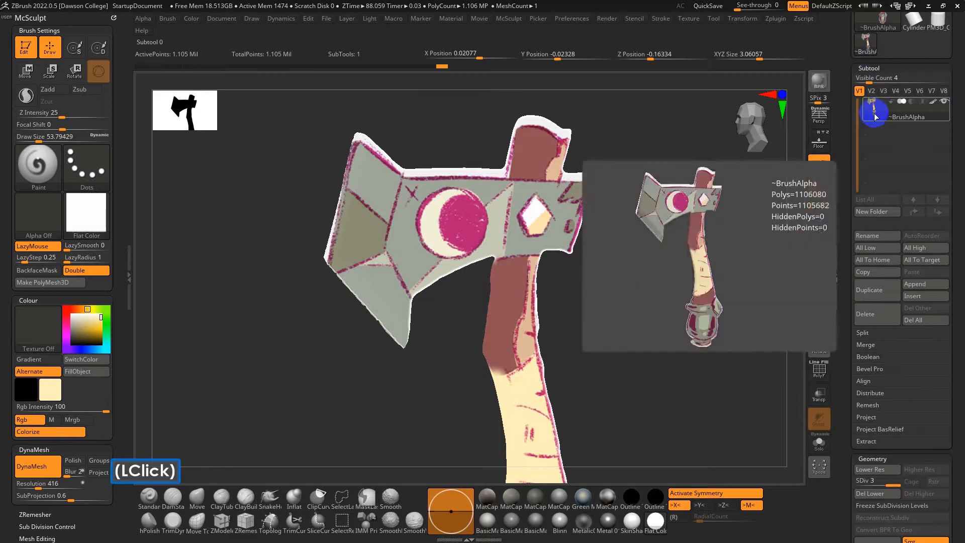
pyautogui.hotkey('shift', 'f')
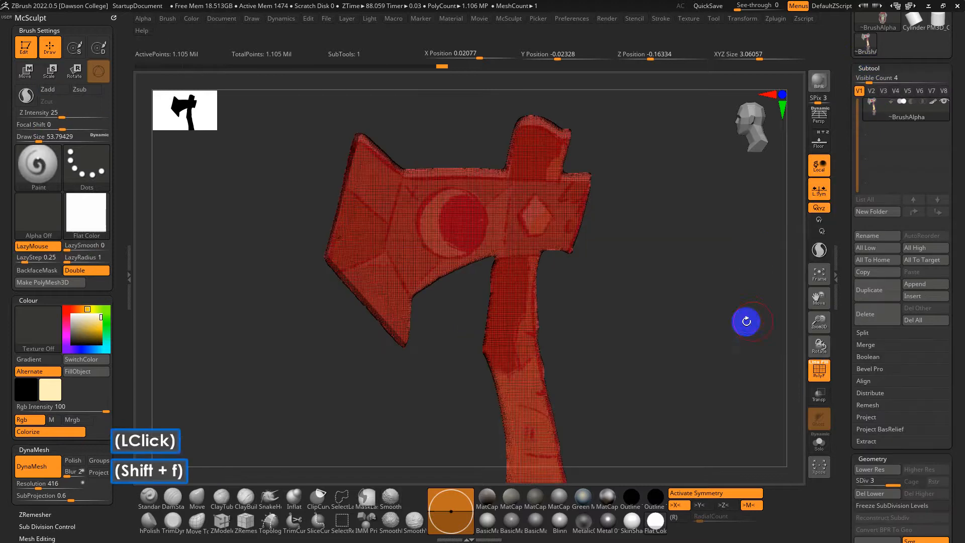
pyautogui.click(877, 297)
pyautogui.press('shift')
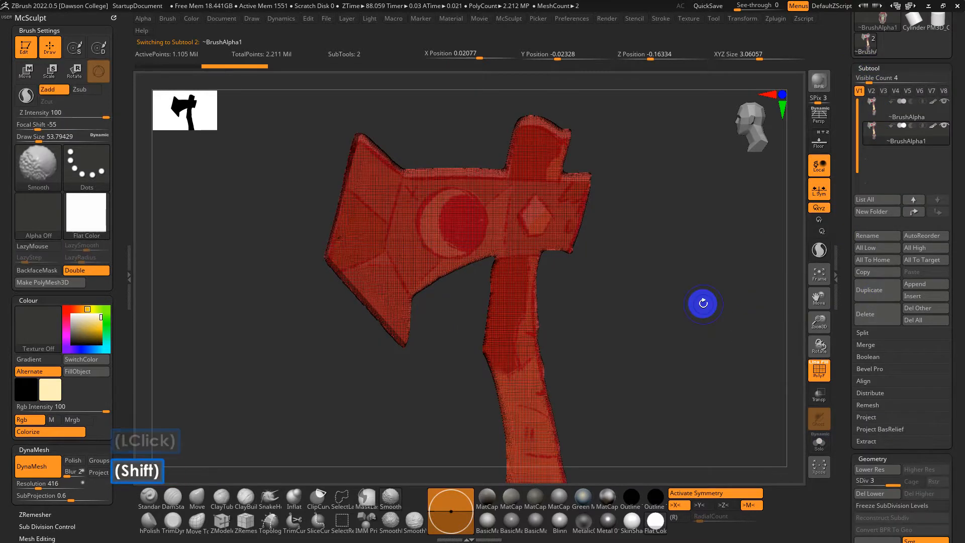
# - Keep only the duplicate's lowest subdivision level by deleting the higher ones, and isolate it in Solo mode
pyautogui.hotkey('shift', 'd')
pyautogui.click(884, 67)
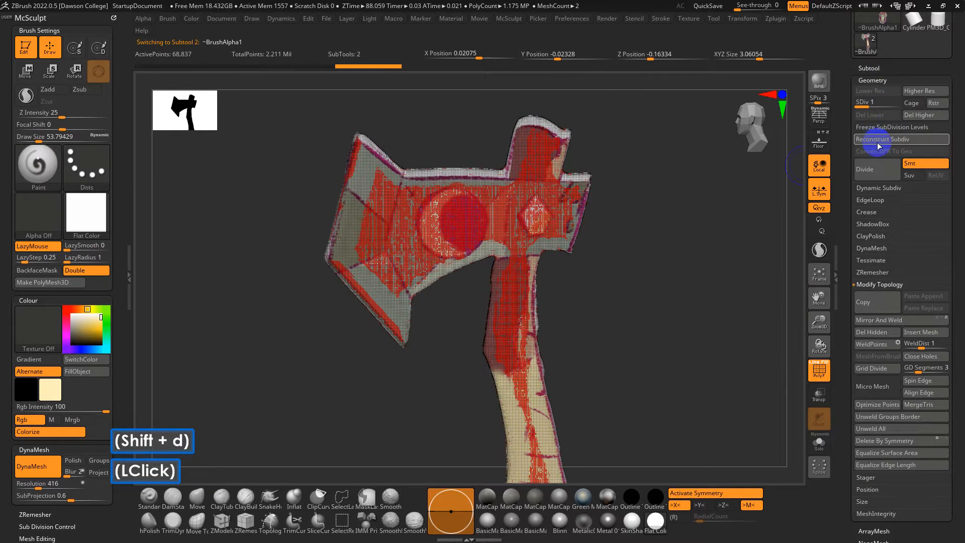
pyautogui.click(920, 114)
pyautogui.press('shift')
pyautogui.click(819, 442)
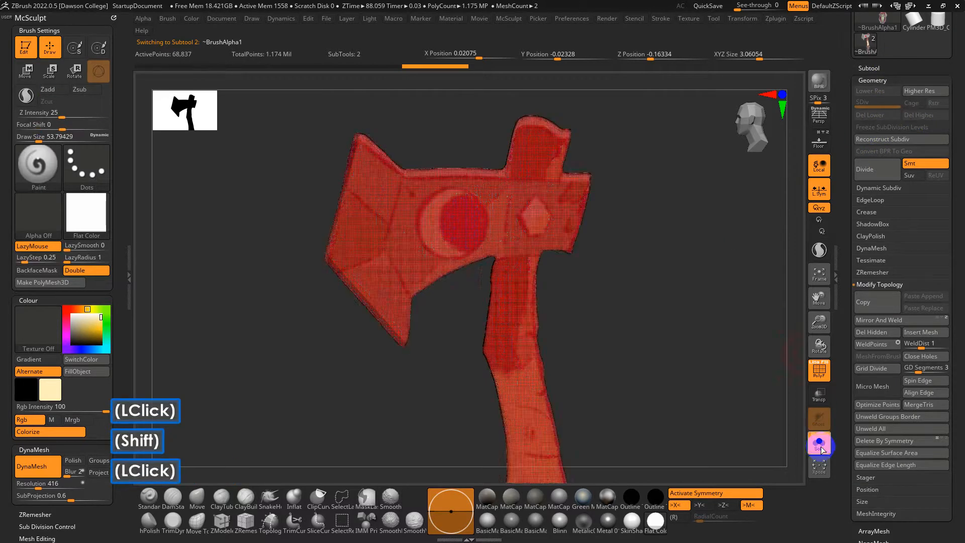
pyautogui.moveTo(623, 291); pyautogui.dragTo(637, 288)
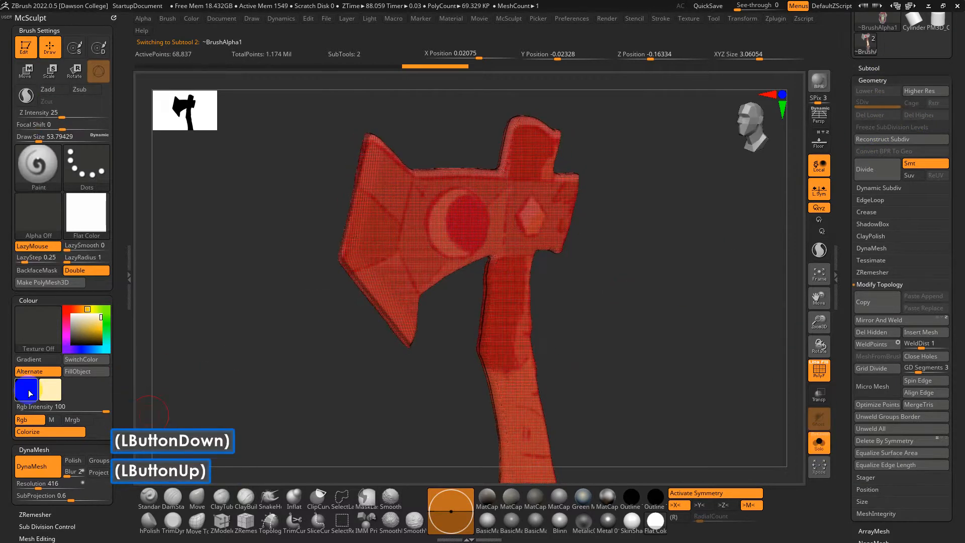
# - Turn off polypaint colorizing on the duplicated axe
pyautogui.hotkey('shift', 'f')
pyautogui.hotkey('shift', 'f')
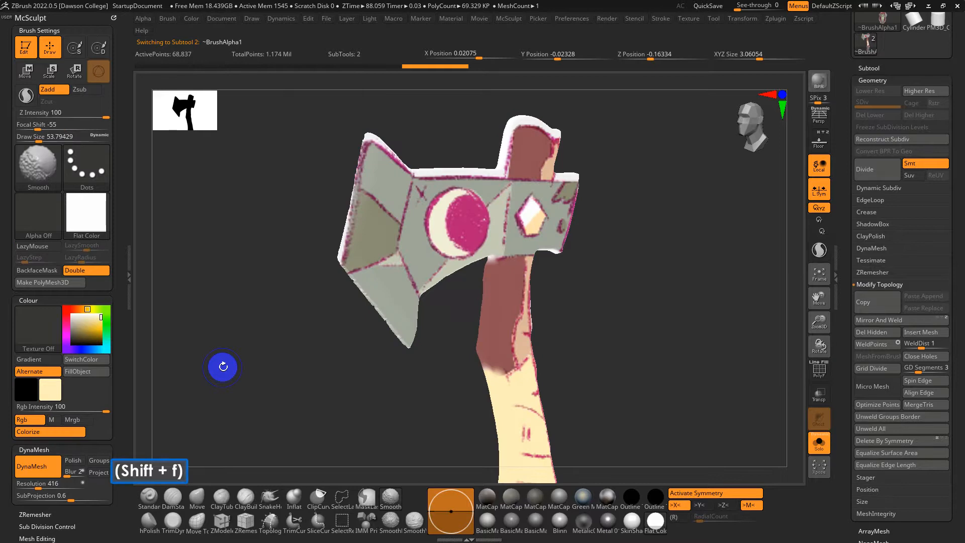
pyautogui.moveTo(850, 430); pyautogui.dragTo(854, 314)
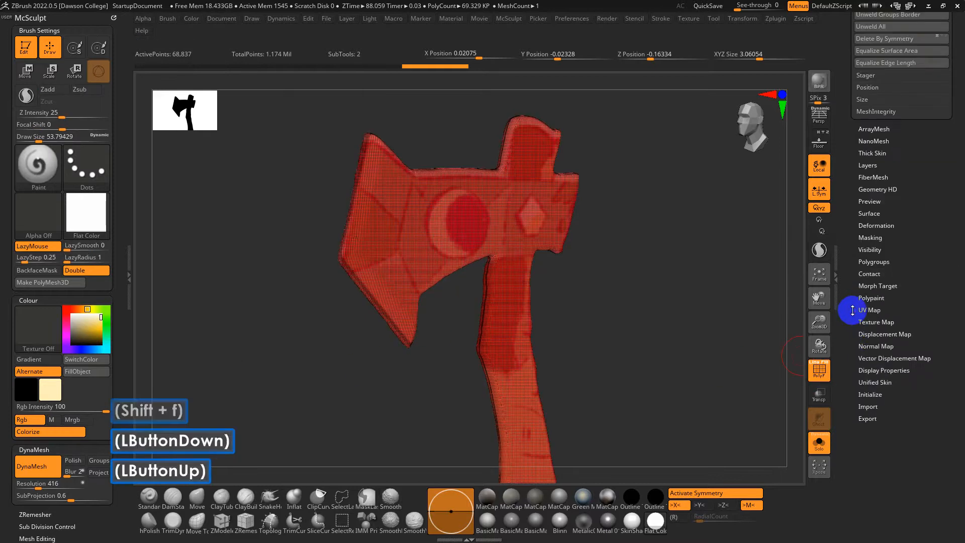
pyautogui.click(883, 298)
pyautogui.hotkey('shift', 'f')
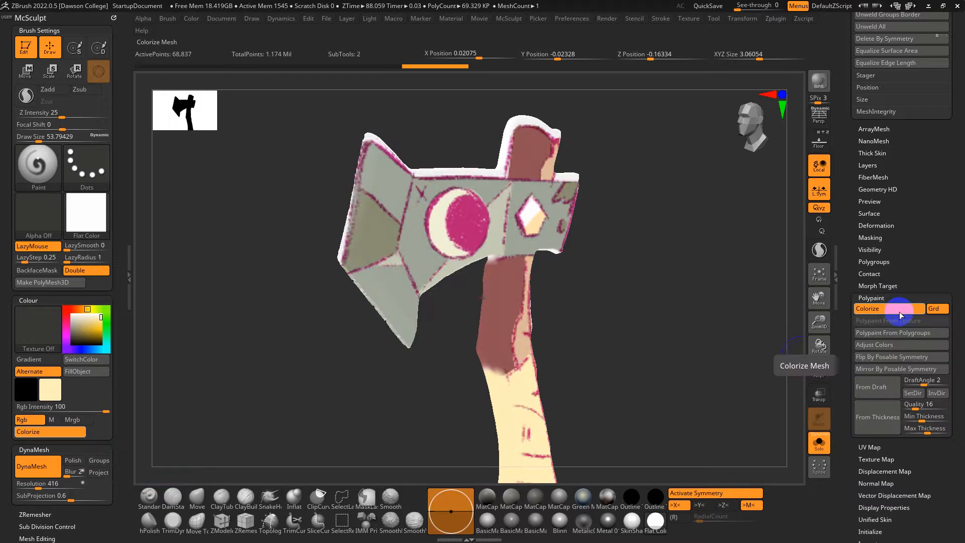
pyautogui.click(900, 312)
pyautogui.moveTo(729, 295); pyautogui.dragTo(706, 300)
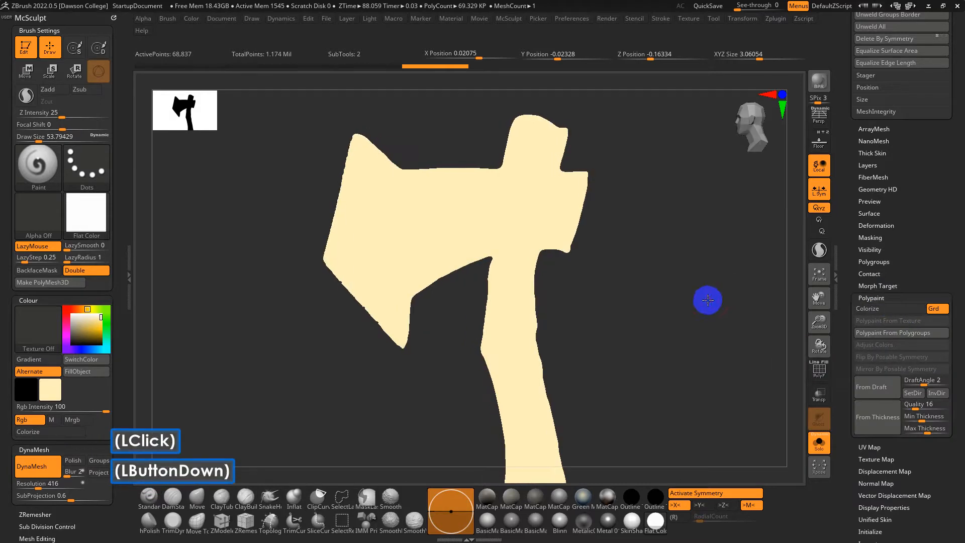
# - Set the current colour to white and give the duplicate the SkinShade4 material, with its wireframe shown
pyautogui.click(72, 315)
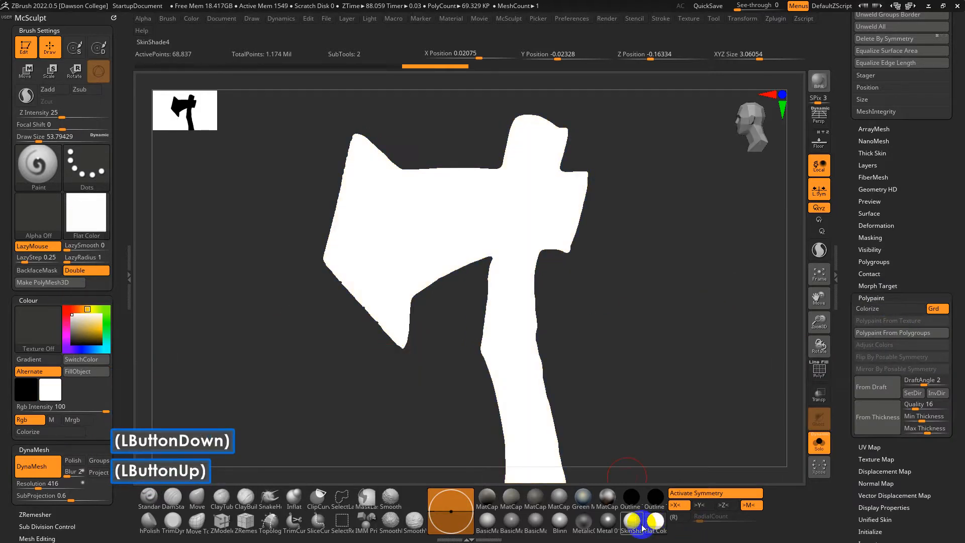
pyautogui.click(640, 525)
pyautogui.hotkey('shift', 'f')
pyautogui.moveTo(653, 302); pyautogui.dragTo(628, 281)
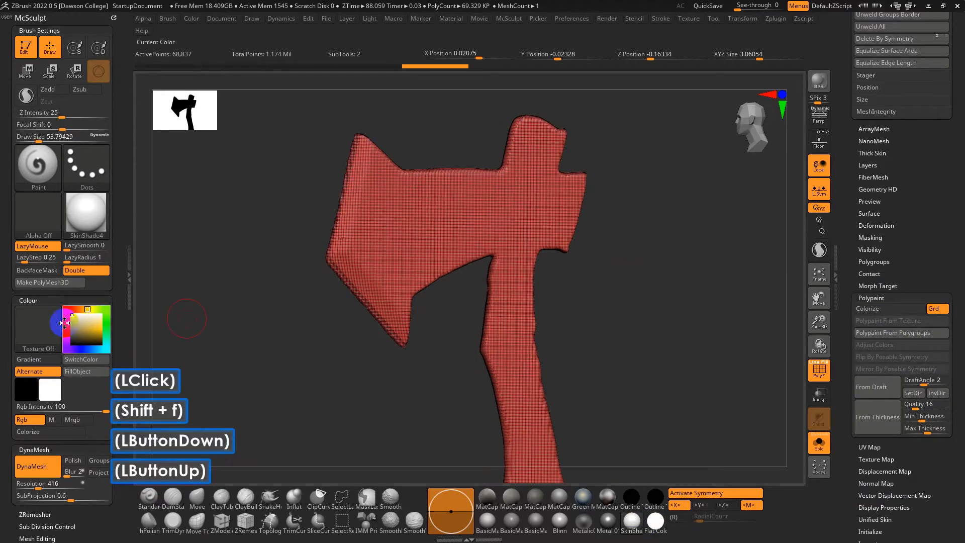
# - Remesh the duplicated axe with ZRemesher, using X symmetry, adaptive density and a target polygon count of 5
pyautogui.click(47, 300)
pyautogui.moveTo(467, 394); pyautogui.dragTo(467, 265)
pyautogui.press('x')
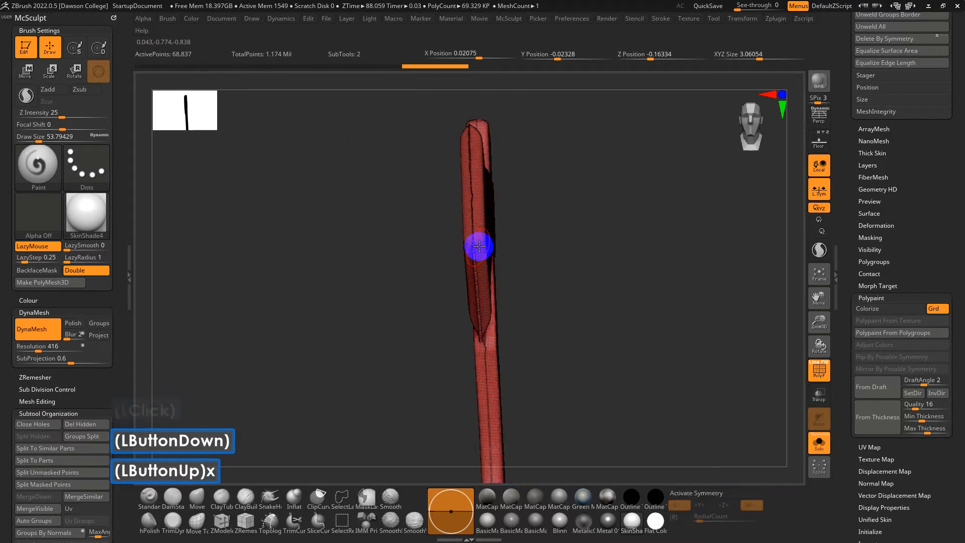
pyautogui.press('x')
pyautogui.moveTo(97, 397); pyautogui.dragTo(86, 367)
pyautogui.click(42, 346)
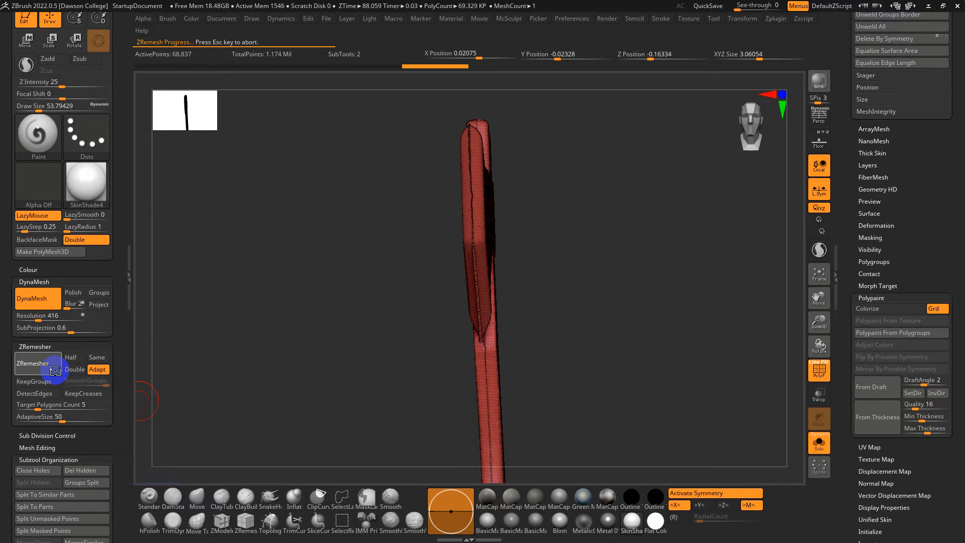
pyautogui.moveTo(572, 273); pyautogui.dragTo(552, 282)
pyautogui.moveTo(405, 301)
pyautogui.keyDown('shift'); pyautogui.mouseDown()
pyautogui.moveTo(409, 327)
pyautogui.moveTo(400, 151)
pyautogui.mouseUp(); pyautogui.keyUp('shift')
pyautogui.keyDown('alt'); pyautogui.moveTo(338, 339); pyautogui.dragTo(340, 303); pyautogui.keyUp('alt')
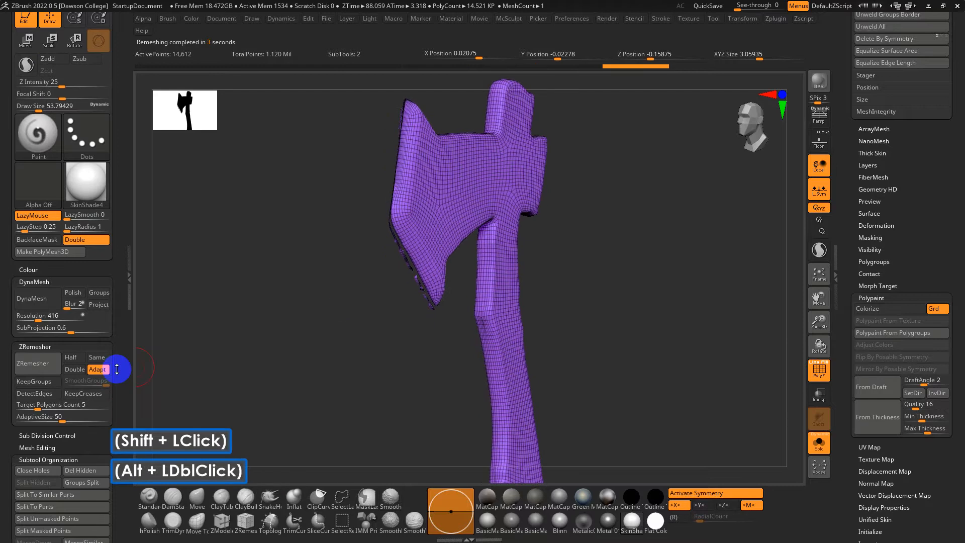
# - Assign automatic polygroups to the remeshed axe and isolate its main body from the stray fragments
pyautogui.moveTo(116, 370); pyautogui.dragTo(119, 222)
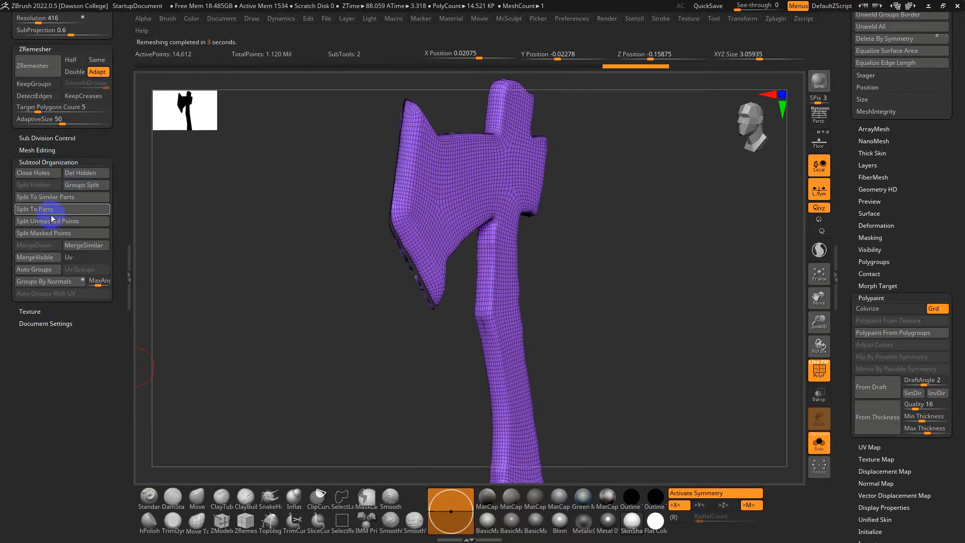
pyautogui.click(39, 269)
pyautogui.keyDown('ctrl'); pyautogui.keyDown('shift'); pyautogui.click(469, 178); pyautogui.keyUp('shift'); pyautogui.keyUp('ctrl')
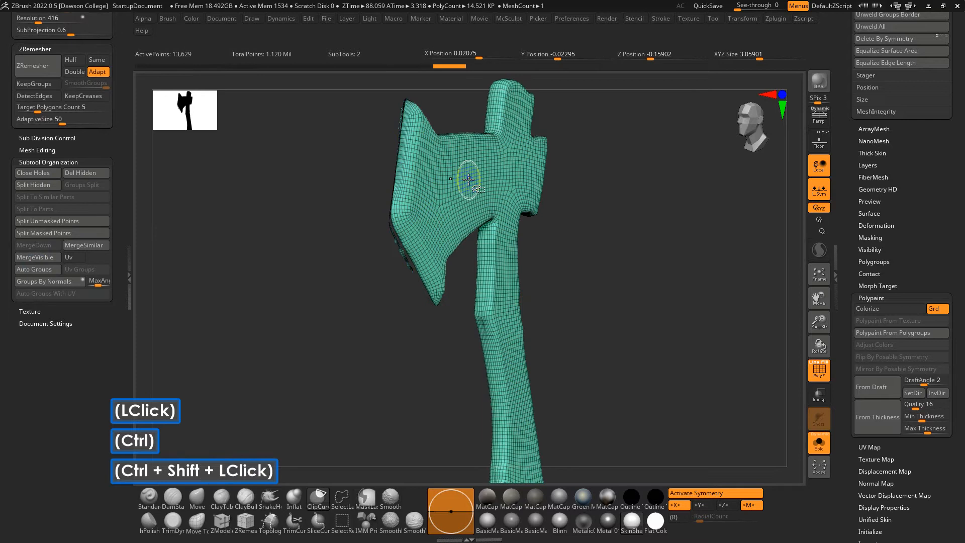
pyautogui.moveTo(401, 304); pyautogui.dragTo(337, 328)
pyautogui.keyDown('alt'); pyautogui.moveTo(337, 329); pyautogui.dragTo(319, 367); pyautogui.keyUp('alt')
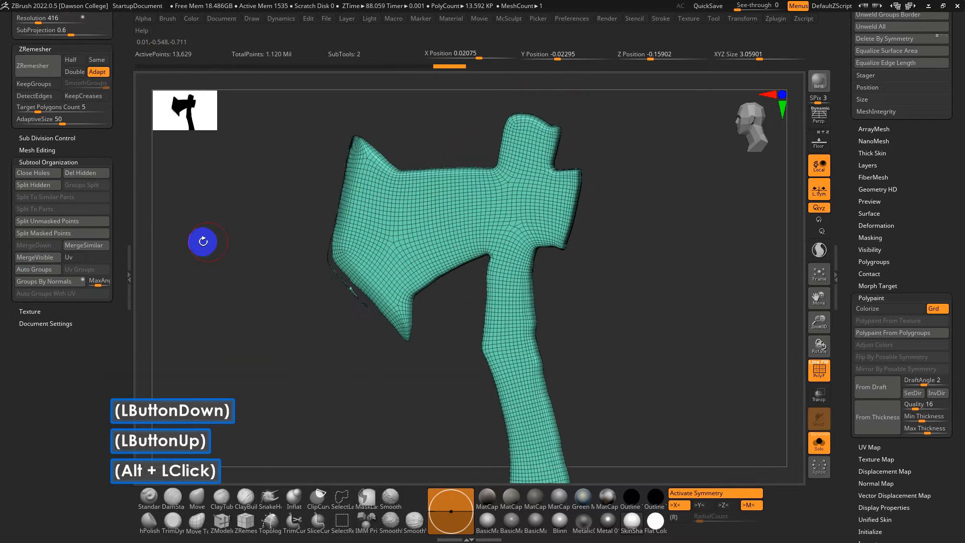
# - Reduce the axe's polygon density by running ZRemesher twice with the Half option
pyautogui.moveTo(76, 65); pyautogui.dragTo(87, 206)
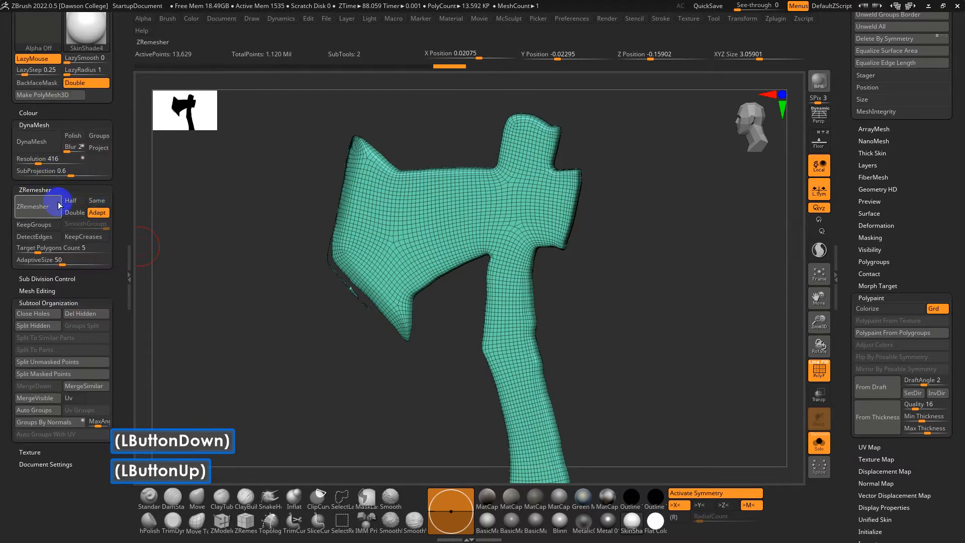
pyautogui.click(62, 203)
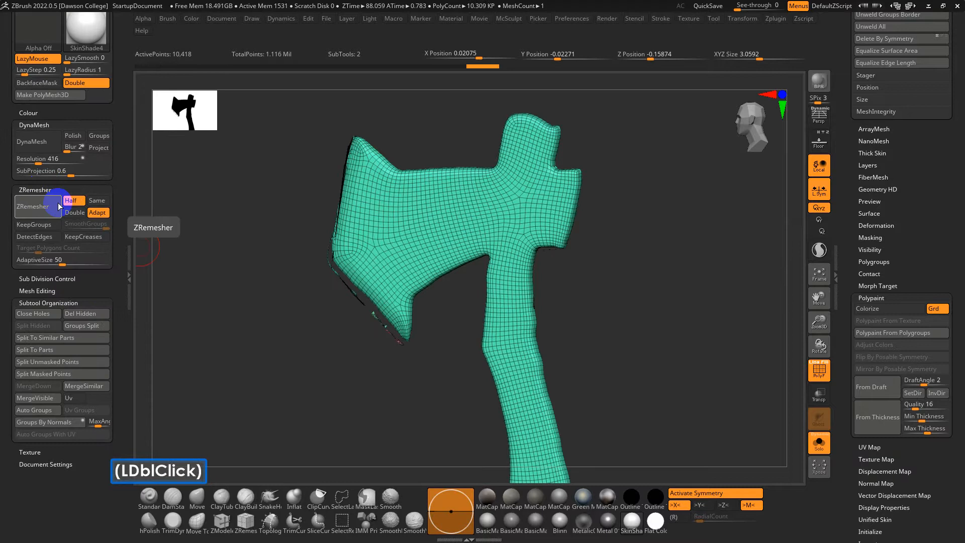
pyautogui.click(55, 206)
pyautogui.moveTo(343, 204)
pyautogui.keyDown('shift'); pyautogui.mouseDown()
pyautogui.moveTo(342, 245)
pyautogui.moveTo(358, 118)
pyautogui.mouseUp(); pyautogui.keyUp('shift')
pyautogui.moveTo(332, 166); pyautogui.dragTo(321, 202)
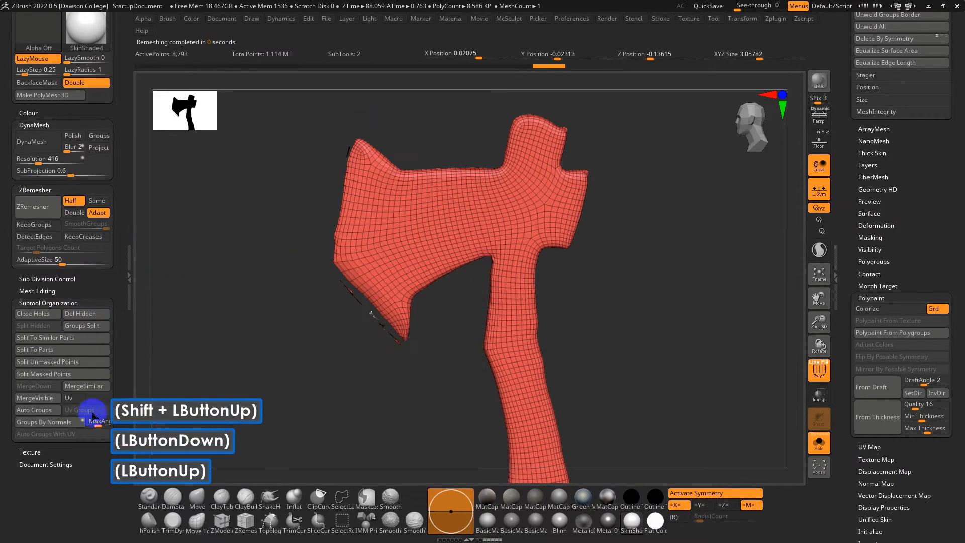
# - Regroup the reduced axe automatically, isolate its main body and delete the hidden stray fragments
pyautogui.click(38, 398)
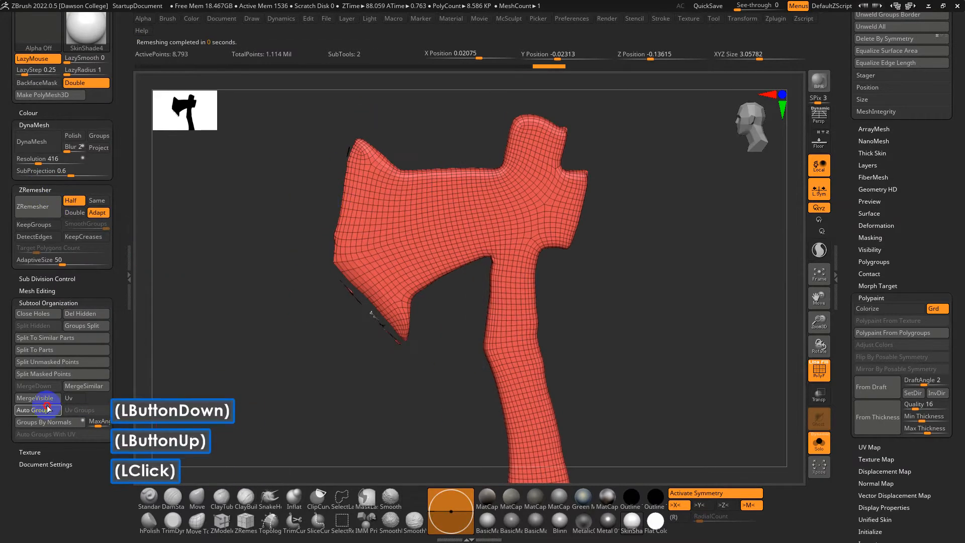
pyautogui.keyDown('ctrl'); pyautogui.keyDown('shift'); pyautogui.click(409, 243); pyautogui.keyUp('shift'); pyautogui.keyUp('ctrl')
pyautogui.click(94, 314)
pyautogui.keyDown('alt'); pyautogui.click(399, 340); pyautogui.keyUp('alt')
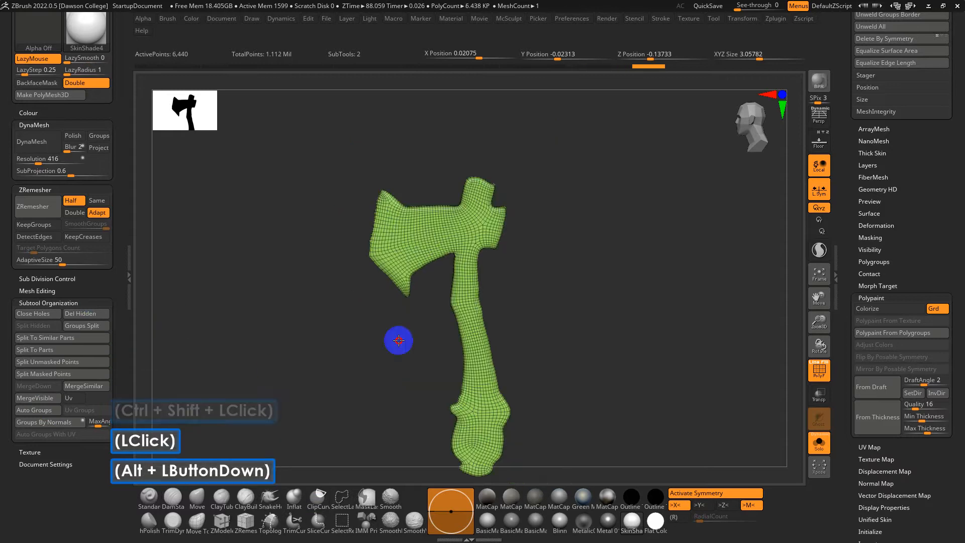
pyautogui.keyDown('alt'); pyautogui.moveTo(617, 343); pyautogui.dragTo(680, 357); pyautogui.keyUp('alt')
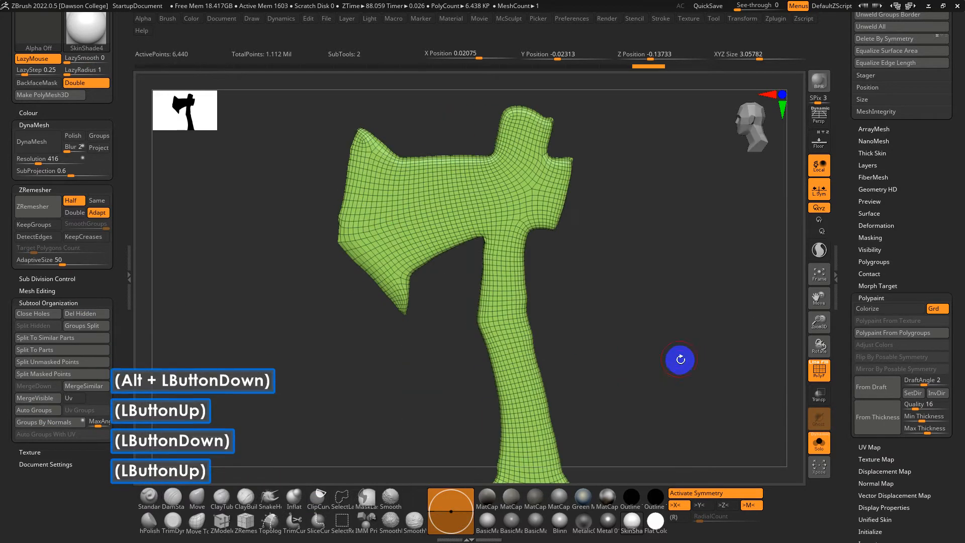
# - Turn off the wireframe and Solo display, and select the original painted axe subtool
pyautogui.hotkey('shift', 'f')
pyautogui.click(818, 440)
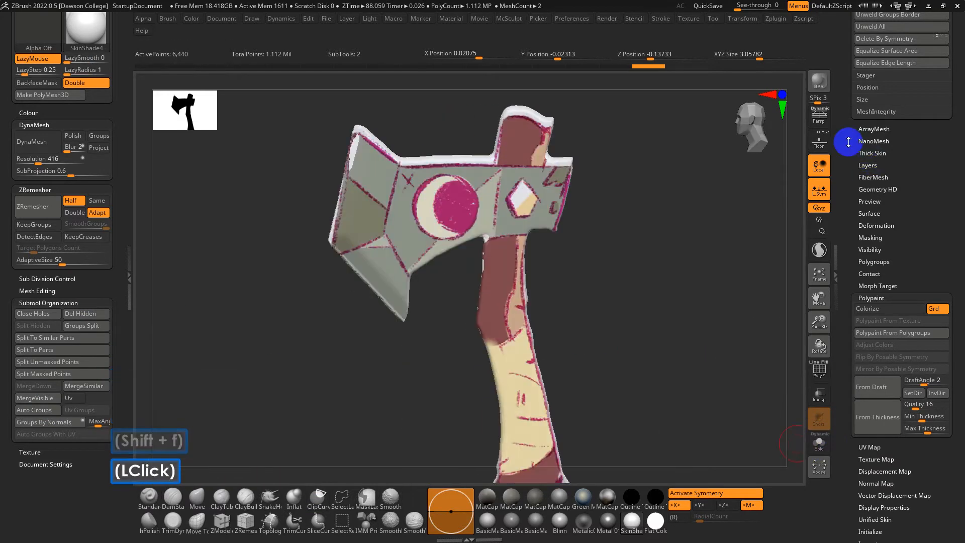
pyautogui.moveTo(848, 138); pyautogui.dragTo(871, 251)
pyautogui.moveTo(847, 170); pyautogui.dragTo(855, 258)
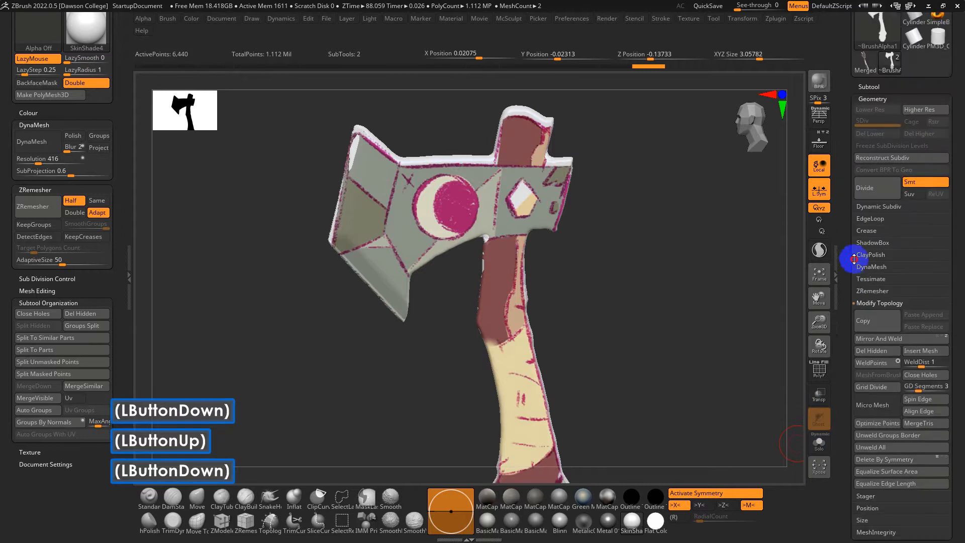
pyautogui.click(873, 87)
pyautogui.click(920, 132)
# - Examine the original painted axe's dense wireframe, isolated in Solo mode, against the low-poly duplicate
pyautogui.hotkey('shift', 'f')
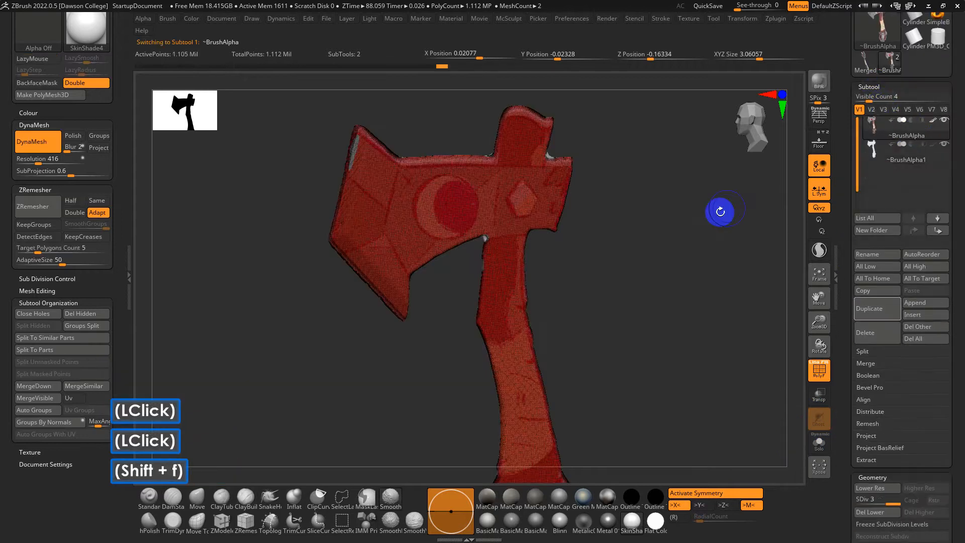
pyautogui.click(894, 146)
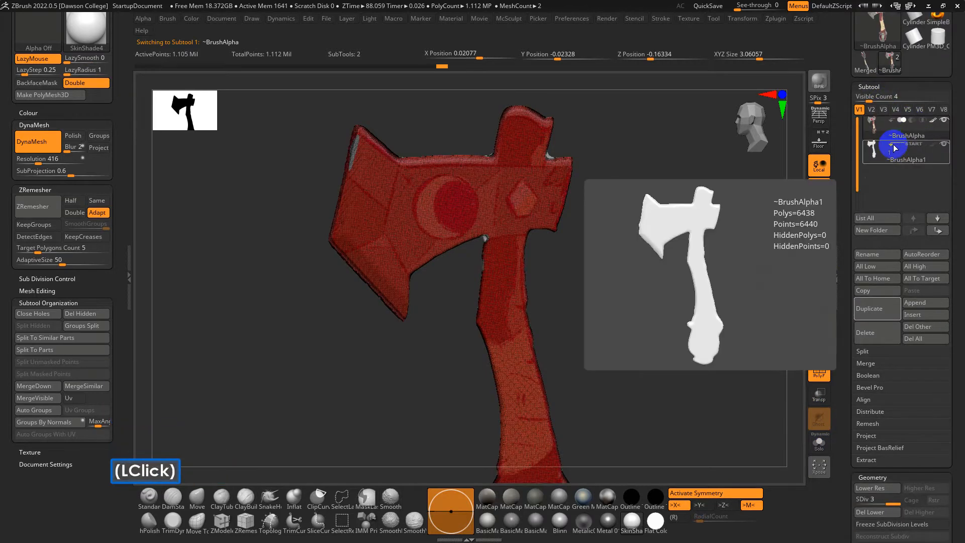
pyautogui.click(889, 132)
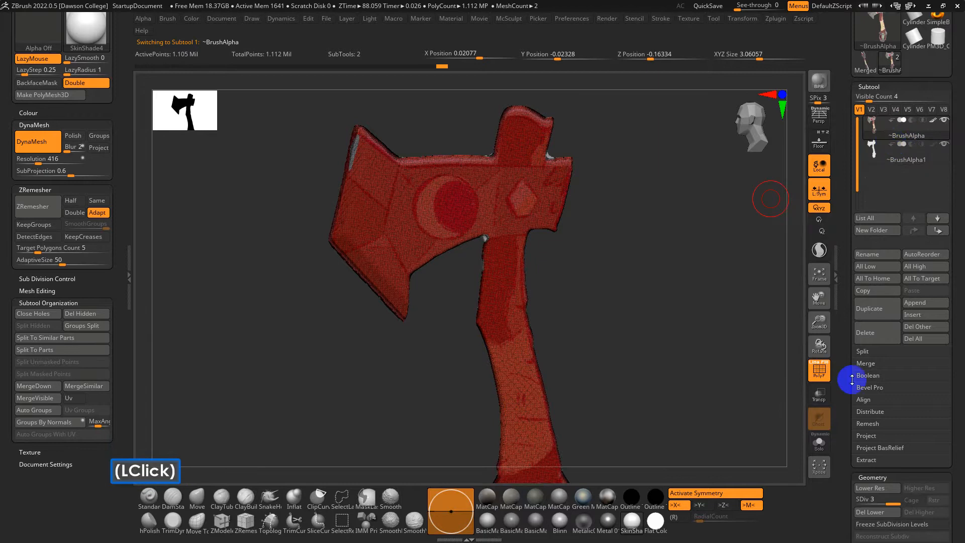
pyautogui.click(820, 442)
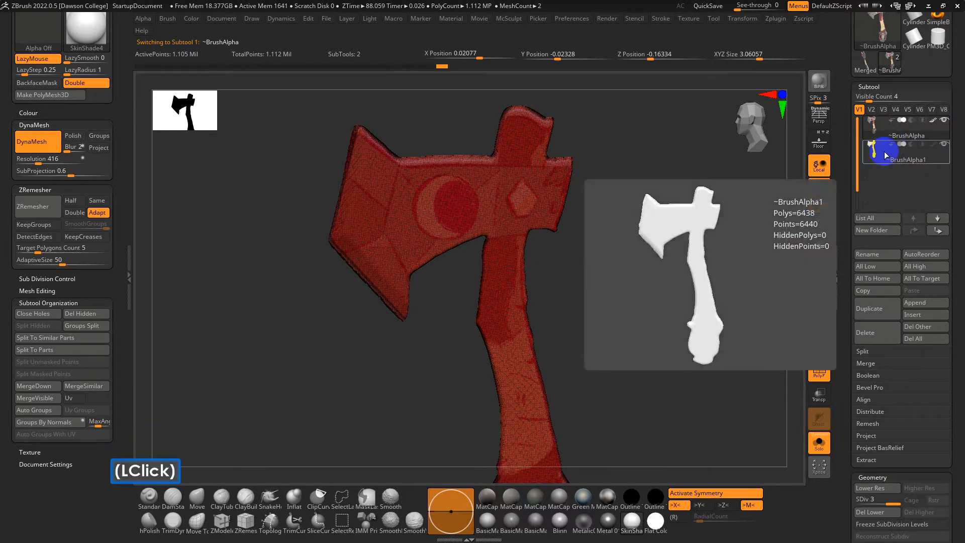
# - Turn off the wireframe, select the low-poly duplicate subtool and isolate it in Solo mode
pyautogui.hotkey('shift', 'f')
pyautogui.moveTo(689, 237); pyautogui.dragTo(705, 237)
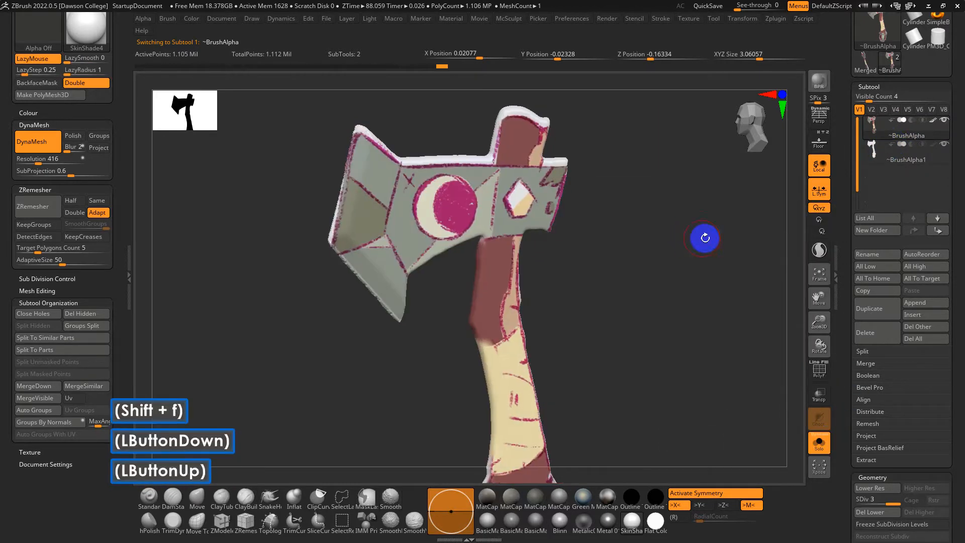
pyautogui.click(892, 156)
pyautogui.click(820, 442)
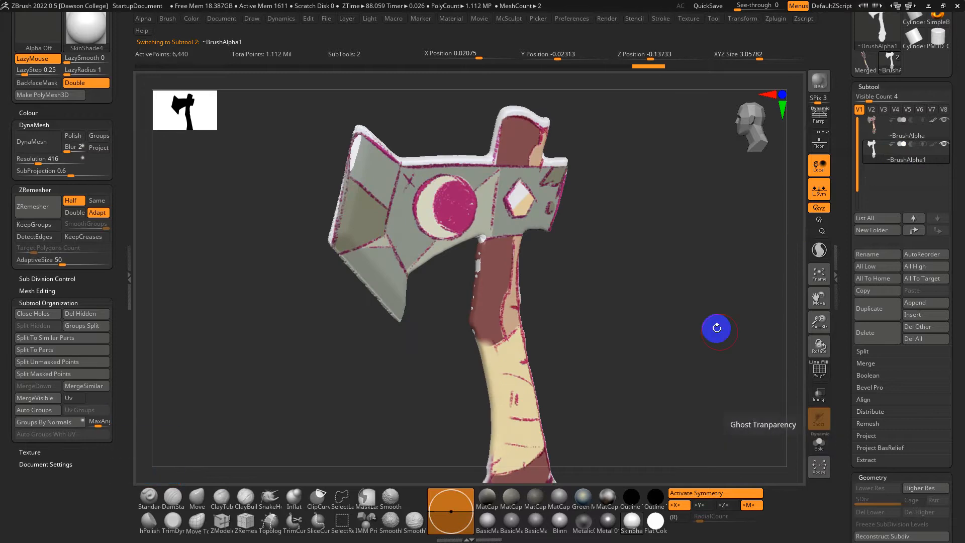
pyautogui.click(718, 324)
pyautogui.click(818, 443)
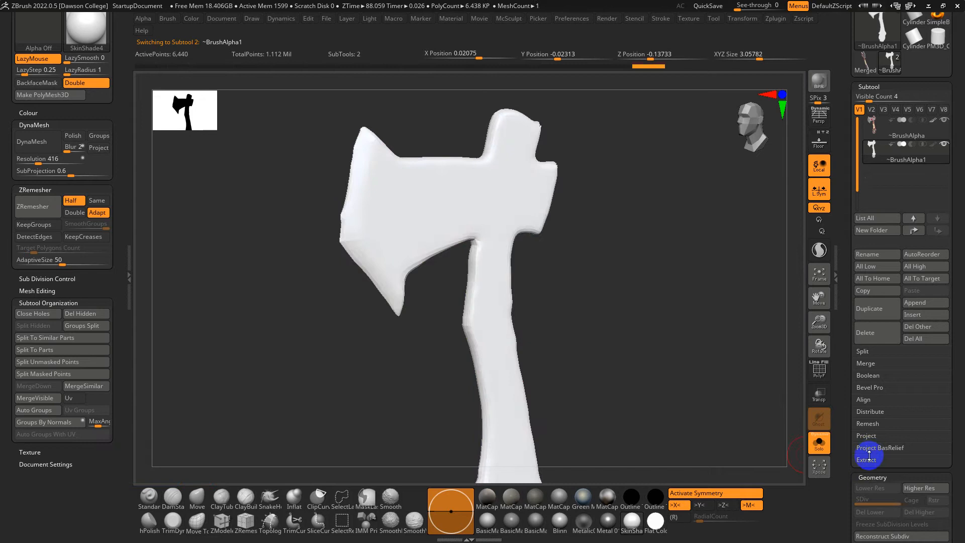
# - Project all geometry and polypaint from the original painted axe onto the low-poly duplicate, always accepting the polypaint projection
pyautogui.click(866, 436)
pyautogui.click(876, 452)
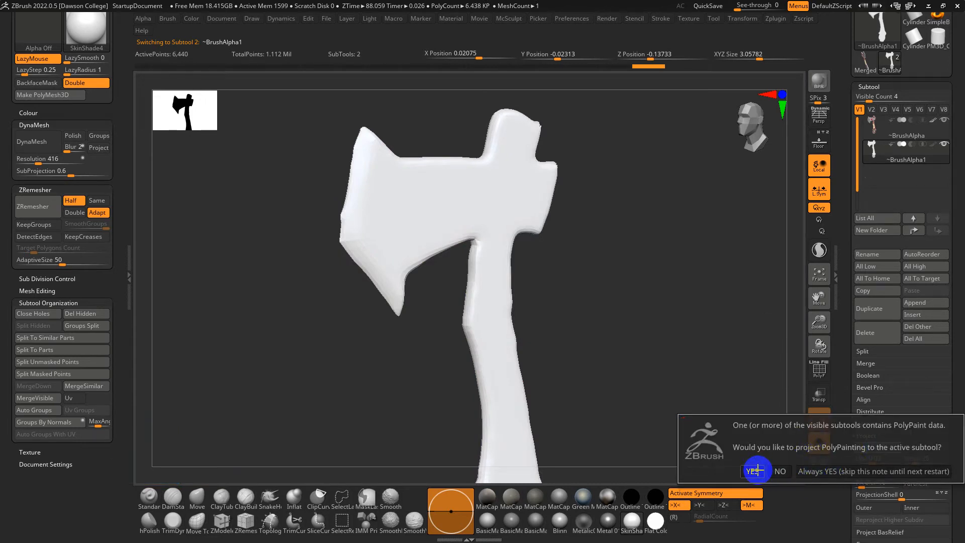
pyautogui.click(846, 471)
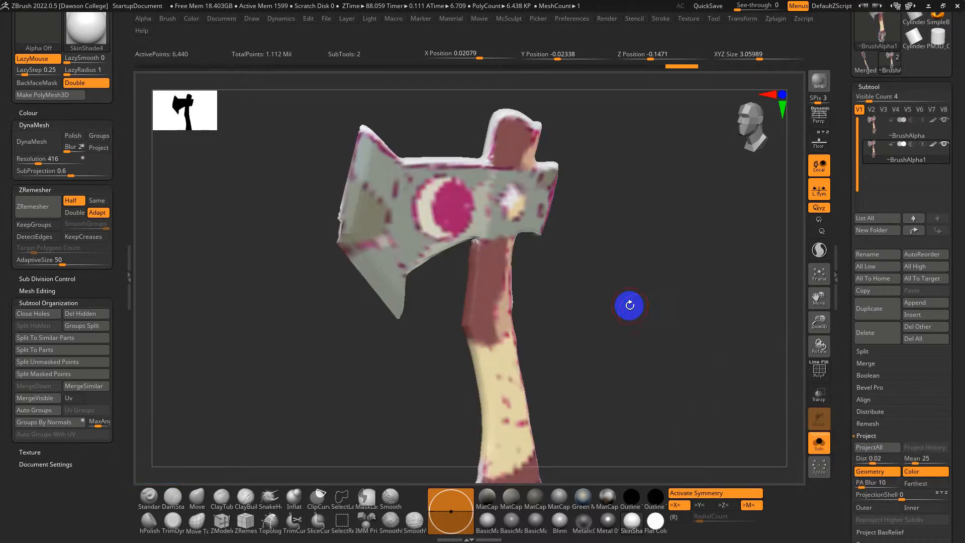
# - Subdivide the low-poly axe once and project the original's detail and colour onto it again
pyautogui.hotkey('shift', 'f')
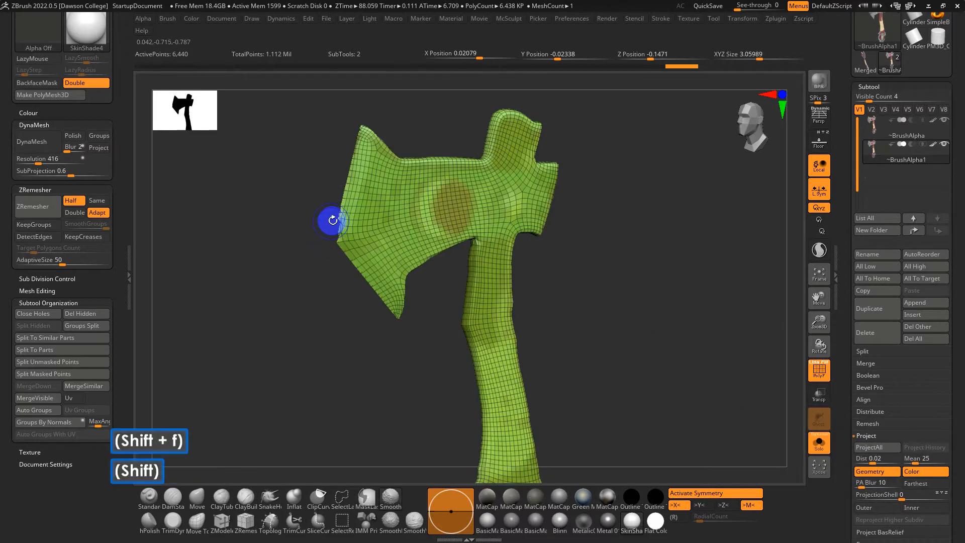
pyautogui.hotkey('ctrl', 'd')
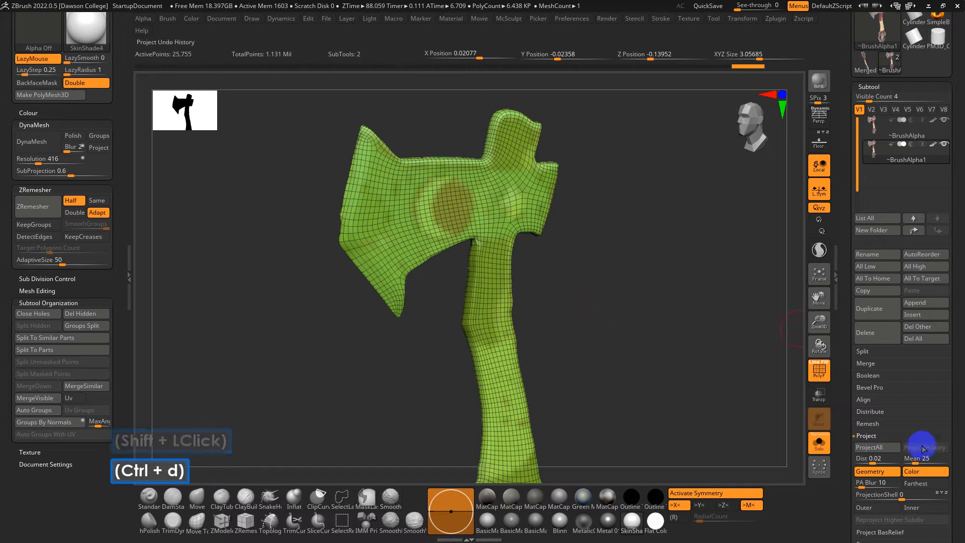
pyautogui.hotkey('shift', 'f')
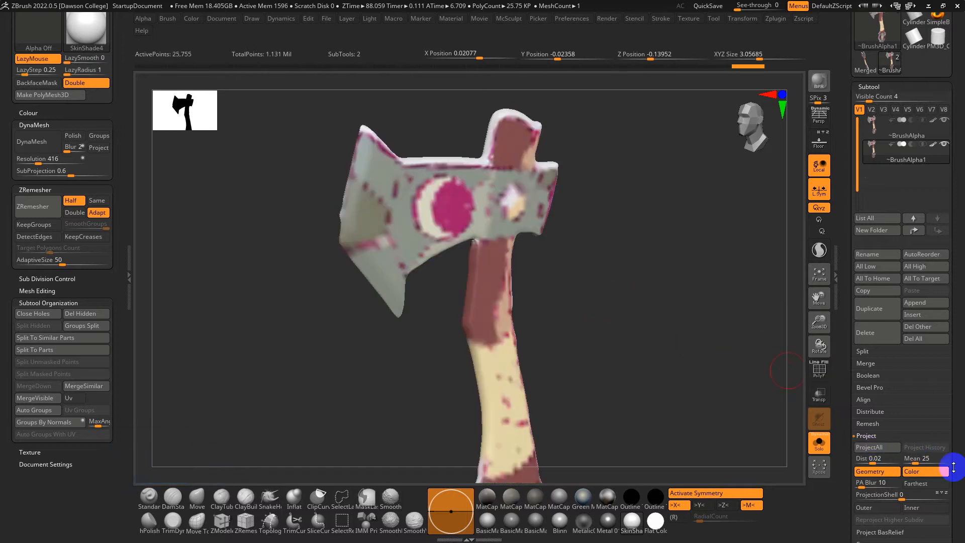
pyautogui.click(884, 454)
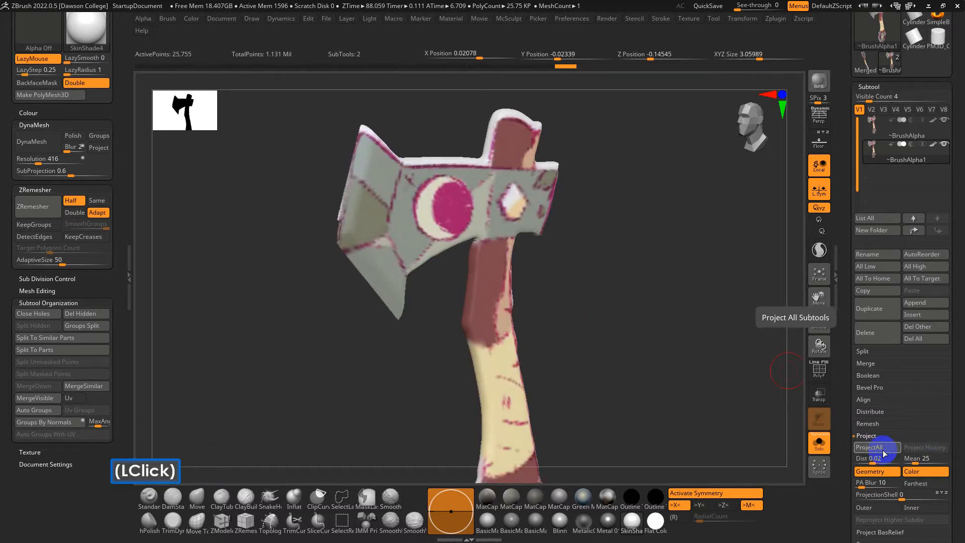
# - Add three more subdivision levels to the axe, projecting the original's detail and paint again after each one
pyautogui.hotkey('ctrl', 'd')
pyautogui.moveTo(678, 352); pyautogui.dragTo(525, 247)
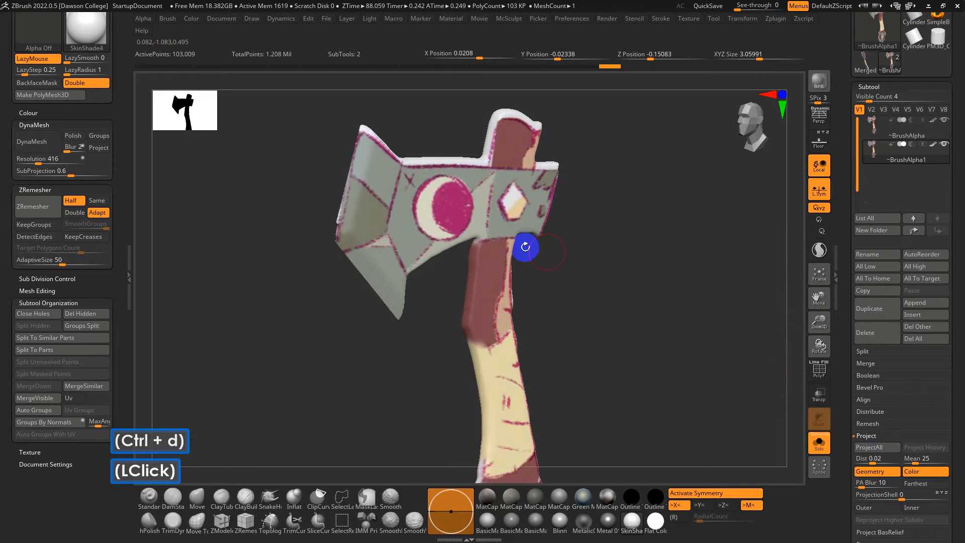
pyautogui.hotkey('ctrl', 'd')
pyautogui.click(869, 447)
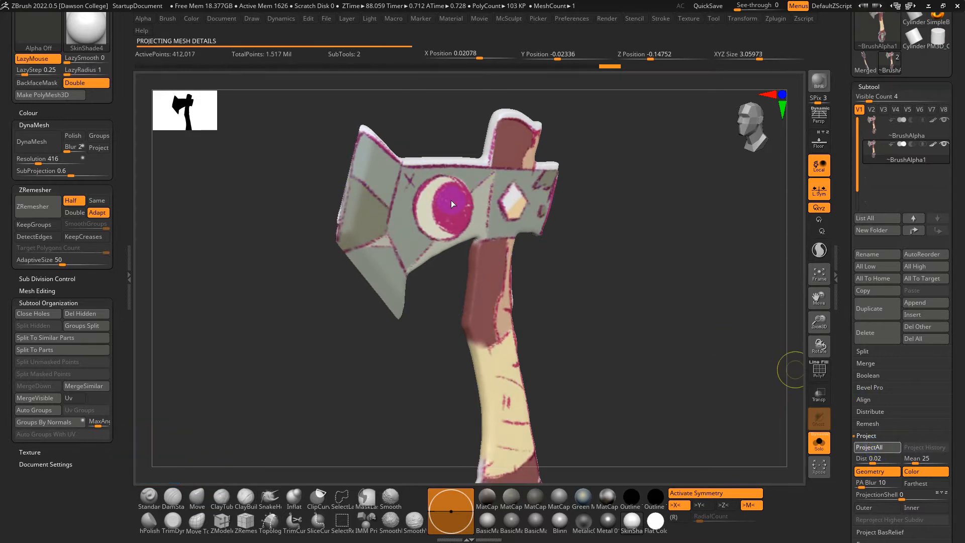
pyautogui.click(645, 317)
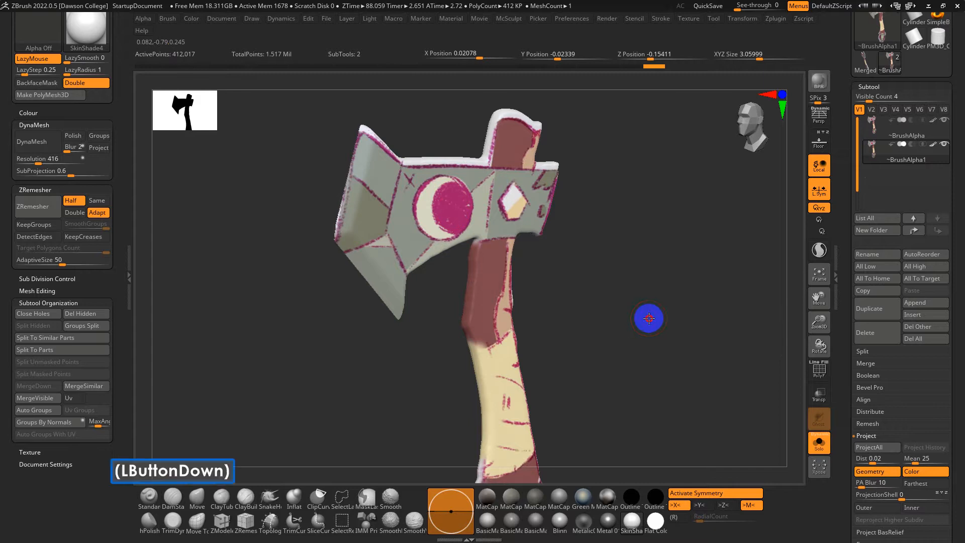
pyautogui.hotkey('ctrl', 'd')
pyautogui.click(879, 451)
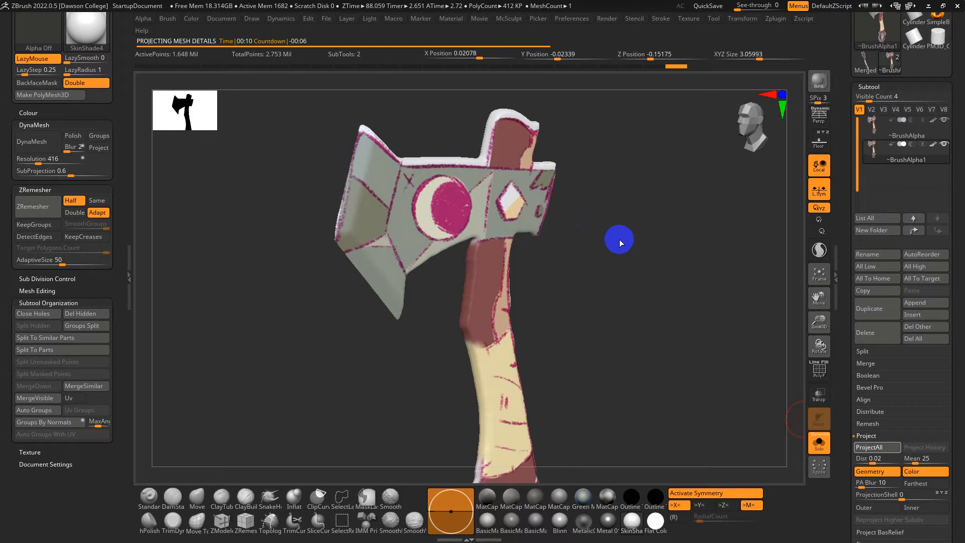
# - Drop the axe to its lowest subdivision level and show its wireframe in an edge-on view
pyautogui.moveTo(617, 237); pyautogui.dragTo(468, 252)
pyautogui.press('shift')
pyautogui.hotkey('shift', 'f')
pyautogui.keyDown('alt'); pyautogui.moveTo(468, 251); pyautogui.dragTo(523, 267); pyautogui.keyUp('alt')
pyautogui.keyDown('alt'); pyautogui.moveTo(479, 86); pyautogui.dragTo(574, 281); pyautogui.keyUp('alt')
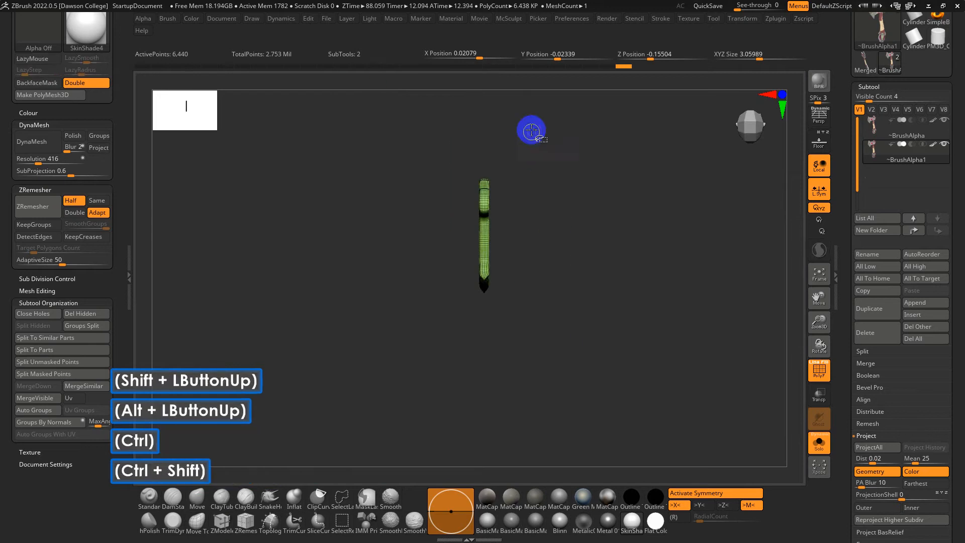
pyautogui.moveTo(523, 129)
pyautogui.keyDown('ctrl'); pyautogui.keyDown('shift'); pyautogui.mouseDown()
pyautogui.moveTo(508, 371)
pyautogui.moveTo(525, 401)
pyautogui.mouseUp(); pyautogui.keyUp('shift'); pyautogui.keyUp('ctrl')
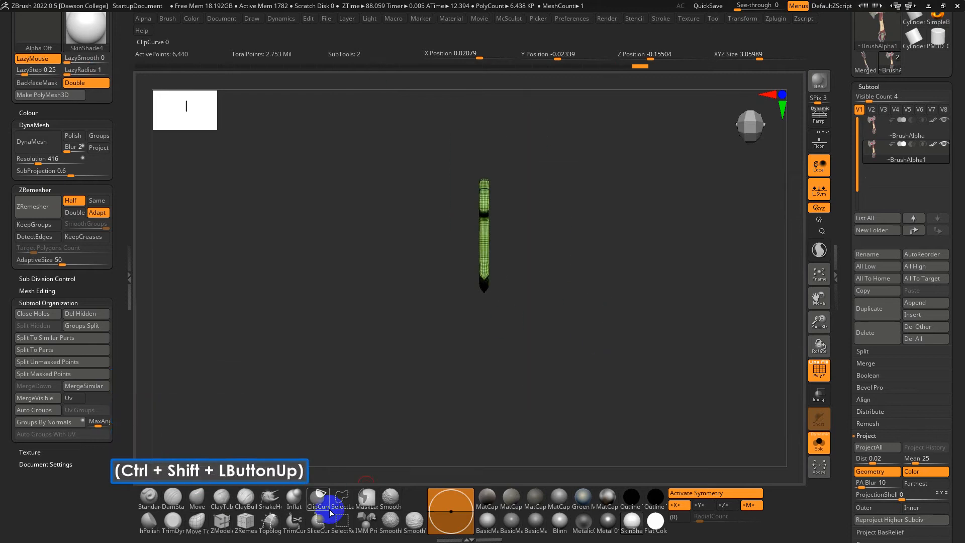
# - With symmetry off, use SelectRect to isolate one lengthwise half of the axe, give it its own polygroup and show everything
pyautogui.click(340, 521)
pyautogui.keyDown('alt'); pyautogui.moveTo(509, 334); pyautogui.dragTo(514, 431); pyautogui.keyUp('alt')
pyautogui.keyDown('alt'); pyautogui.moveTo(575, 304); pyautogui.dragTo(574, 443); pyautogui.keyUp('alt')
pyautogui.keyDown('ctrl'); pyautogui.keyDown('shift'); pyautogui.moveTo(553, 116); pyautogui.dragTo(482, 470); pyautogui.keyUp('shift'); pyautogui.keyUp('ctrl')
pyautogui.moveTo(565, 173); pyautogui.dragTo(587, 268)
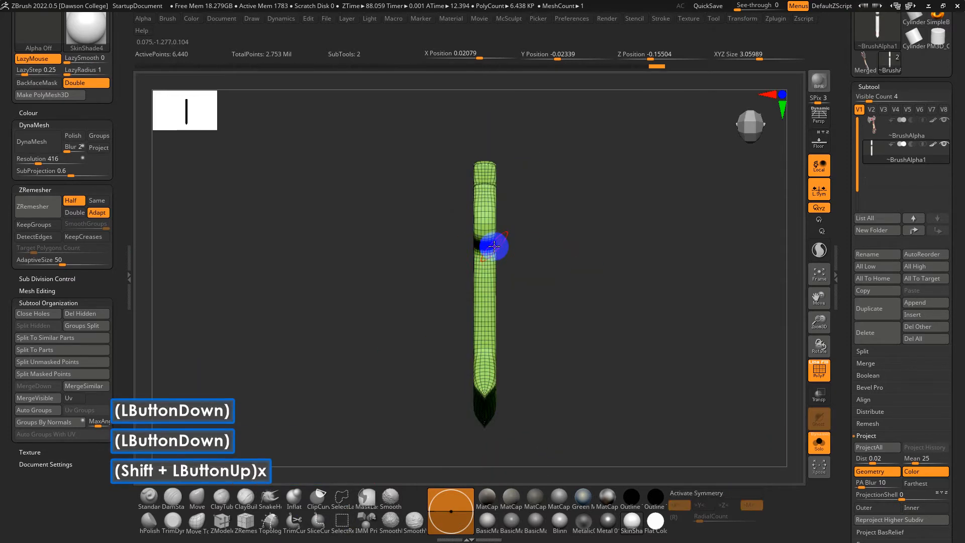
pyautogui.keyDown('ctrl'); pyautogui.keyDown('shift'); pyautogui.moveTo(511, 117); pyautogui.dragTo(483, 470); pyautogui.keyUp('shift'); pyautogui.keyUp('ctrl')
pyautogui.hotkey('ctrl', 'w')
pyautogui.keyDown('ctrl'); pyautogui.keyDown('shift'); pyautogui.click(587, 341); pyautogui.keyUp('shift'); pyautogui.keyUp('ctrl')
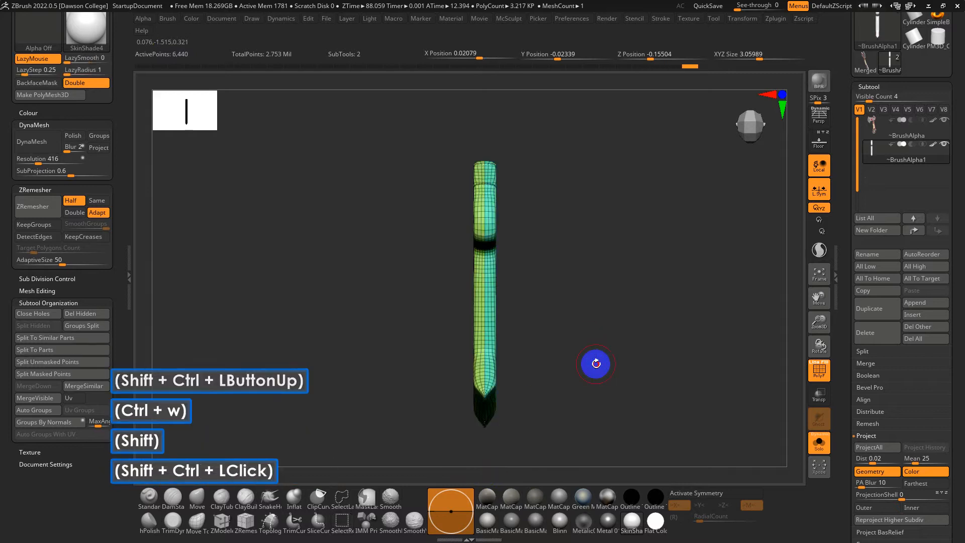
# - Isolate the blade part of the axe head, hiding the handle and the back of the head
pyautogui.moveTo(593, 362); pyautogui.dragTo(658, 277)
pyautogui.keyDown('shift'); pyautogui.click(681, 304); pyautogui.keyUp('shift')
pyautogui.keyDown('shift'); pyautogui.moveTo(658, 276); pyautogui.dragTo(600, 347); pyautogui.keyUp('shift')
pyautogui.keyDown('ctrl'); pyautogui.keyDown('shift'); pyautogui.moveTo(398, 267); pyautogui.dragTo(629, 446); pyautogui.keyUp('shift'); pyautogui.keyUp('ctrl')
pyautogui.keyDown('ctrl'); pyautogui.keyDown('alt'); pyautogui.keyDown('shift'); pyautogui.moveTo(681, 221); pyautogui.dragTo(525, 280); pyautogui.keyUp('shift'); pyautogui.keyUp('alt'); pyautogui.keyUp('ctrl')
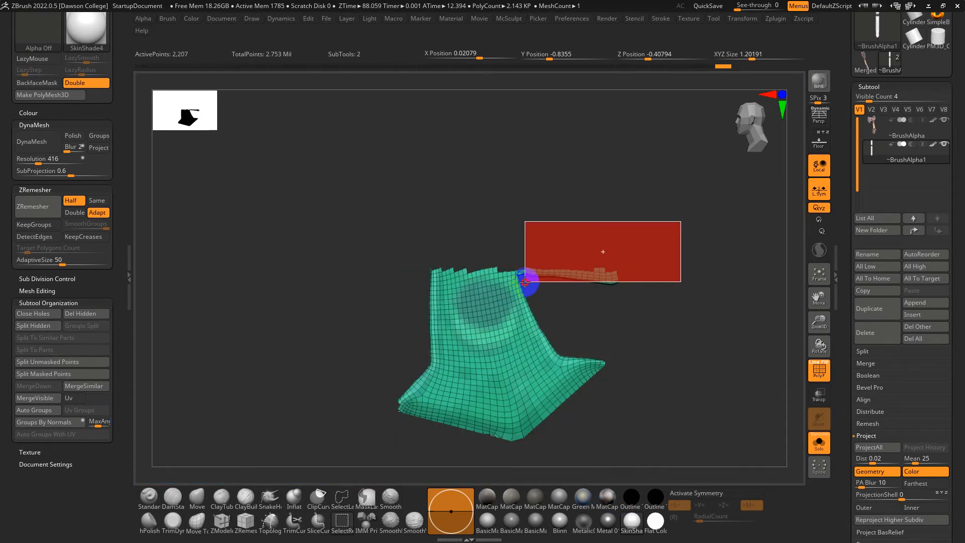
pyautogui.keyDown('ctrl'); pyautogui.keyDown('alt'); pyautogui.keyDown('shift'); pyautogui.moveTo(524, 282); pyautogui.dragTo(524, 282); pyautogui.keyUp('shift'); pyautogui.keyUp('alt'); pyautogui.keyUp('ctrl')
pyautogui.keyDown('ctrl'); pyautogui.keyDown('alt'); pyautogui.keyDown('shift'); pyautogui.moveTo(659, 263); pyautogui.dragTo(578, 297); pyautogui.keyUp('shift'); pyautogui.keyUp('alt'); pyautogui.keyUp('ctrl')
pyautogui.moveTo(716, 385); pyautogui.dragTo(706, 317)
pyautogui.hotkey('ctrl', 'w')
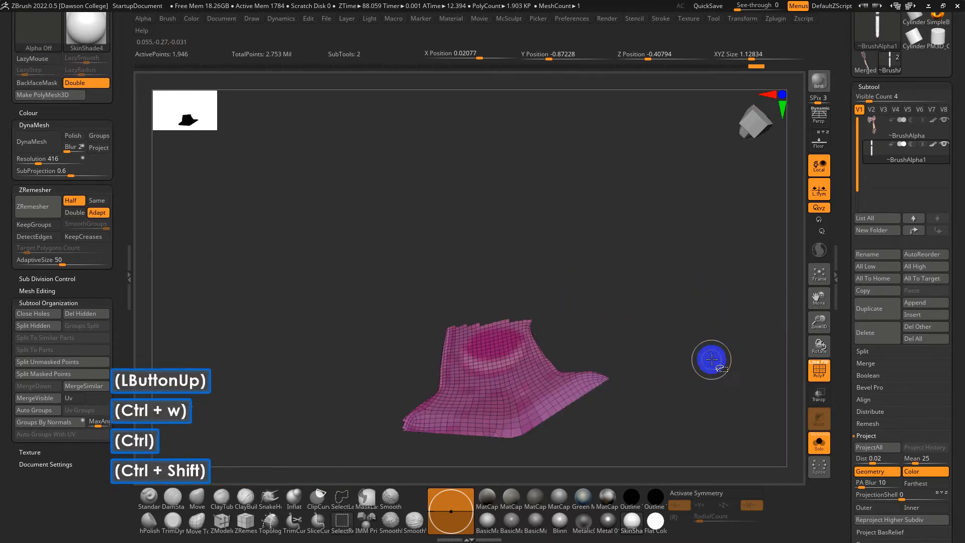
pyautogui.moveTo(710, 355); pyautogui.dragTo(695, 393)
pyautogui.hotkey('ctrl', 'z')
# - Isolate one side of the blade, assign it a separate polygroup and show the whole axe
pyautogui.keyDown('alt'); pyautogui.moveTo(660, 422); pyautogui.dragTo(671, 306); pyautogui.keyUp('alt')
pyautogui.keyDown('ctrl'); pyautogui.keyDown('shift'); pyautogui.click(509, 313); pyautogui.keyUp('shift'); pyautogui.keyUp('ctrl')
pyautogui.hotkey('ctrl', 'w')
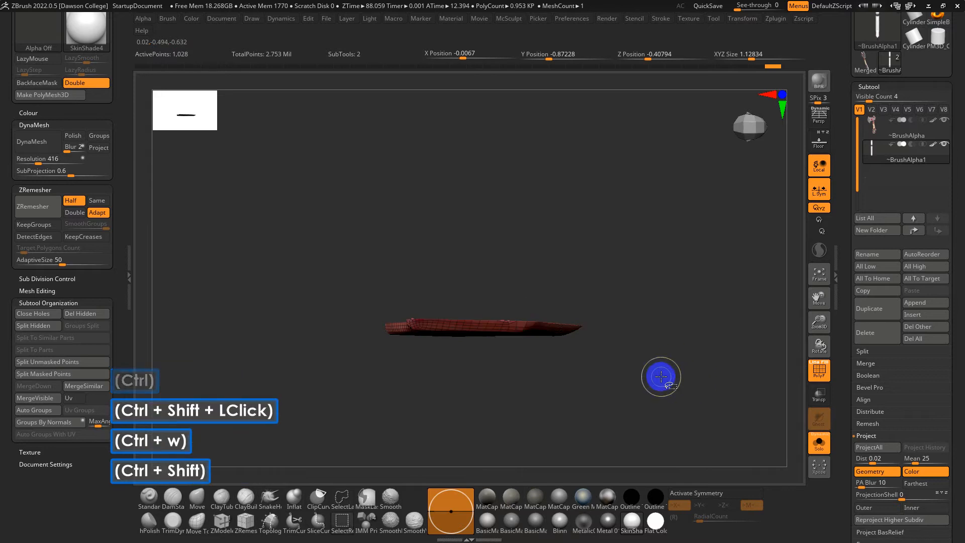
pyautogui.keyDown('ctrl'); pyautogui.keyDown('shift'); pyautogui.click(658, 385); pyautogui.keyUp('shift'); pyautogui.keyUp('ctrl')
# - Isolate the teal half of the axe, separate its blade with SelectLasso into a new polygroup and show the whole mesh
pyautogui.keyDown('shift'); pyautogui.moveTo(656, 397); pyautogui.dragTo(524, 436); pyautogui.keyUp('shift')
pyautogui.moveTo(515, 284)
pyautogui.keyDown('alt'); pyautogui.mouseDown()
pyautogui.moveTo(537, 356)
pyautogui.moveTo(490, 261)
pyautogui.moveTo(528, 311)
pyautogui.moveTo(566, 300)
pyautogui.mouseUp(); pyautogui.keyUp('alt')
pyautogui.keyDown('ctrl'); pyautogui.keyDown('shift'); pyautogui.click(460, 171); pyautogui.keyUp('shift'); pyautogui.keyUp('ctrl')
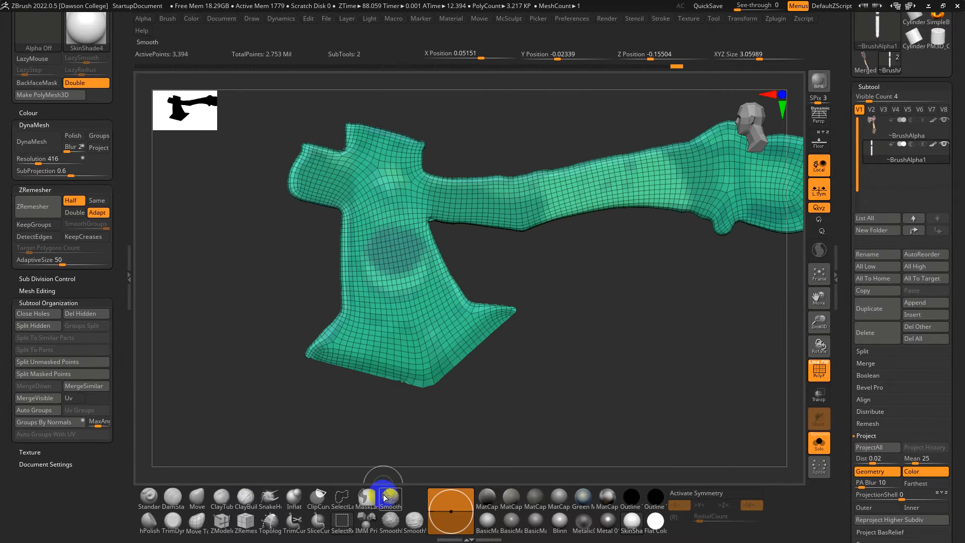
pyautogui.click(344, 505)
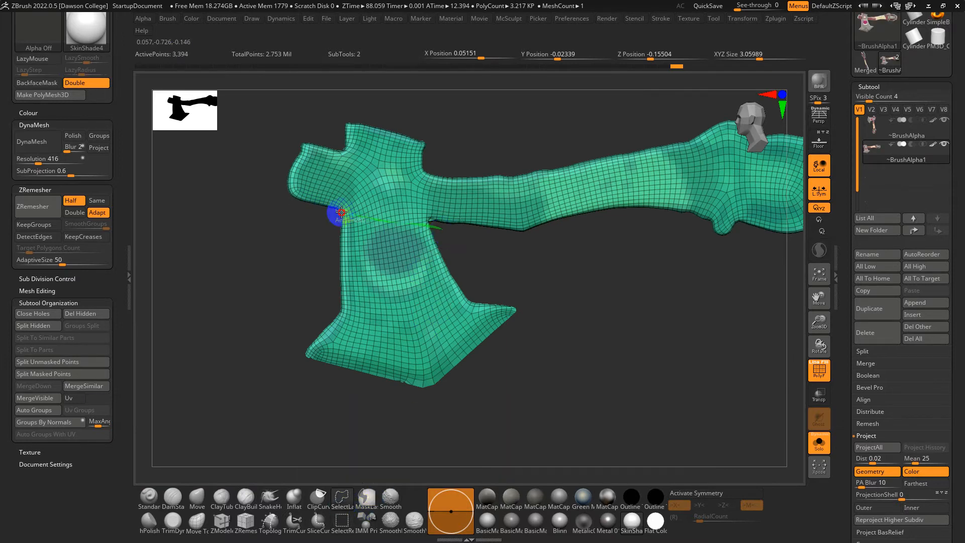
pyautogui.moveTo(341, 212)
pyautogui.keyDown('ctrl'); pyautogui.keyDown('shift'); pyautogui.mouseDown()
pyautogui.moveTo(321, 212)
pyautogui.moveTo(323, 424)
pyautogui.moveTo(502, 237)
pyautogui.mouseUp(); pyautogui.keyUp('shift'); pyautogui.keyUp('ctrl')
pyautogui.hotkey('ctrl', 'z')
pyautogui.hotkey('ctrl', 'w')
pyautogui.keyDown('ctrl'); pyautogui.keyDown('shift'); pyautogui.click(623, 354); pyautogui.keyUp('shift'); pyautogui.keyUp('ctrl')
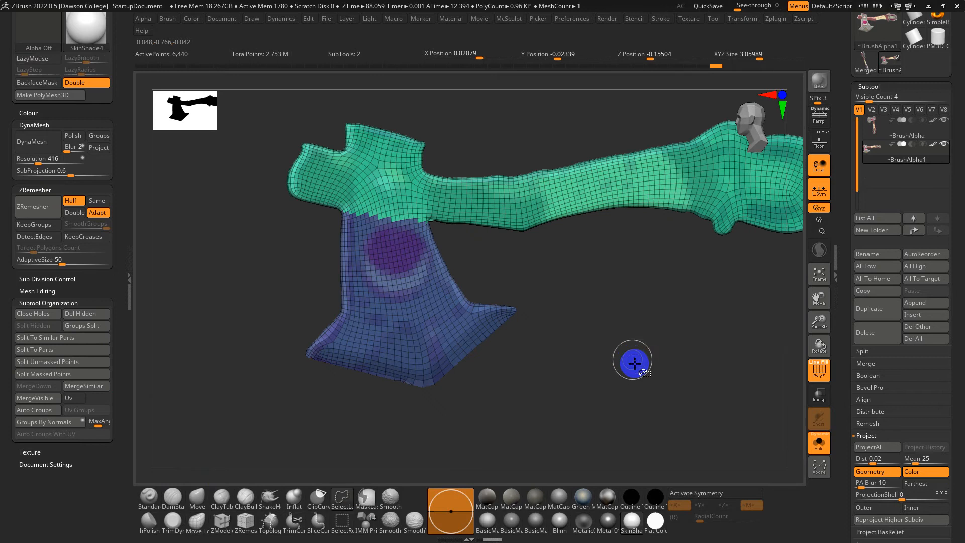
# - Unwrap the axe with UV Master, using both Symmetry and Polygroups
pyautogui.moveTo(631, 357); pyautogui.dragTo(801, 28)
pyautogui.moveTo(580, 199); pyautogui.dragTo(757, 27)
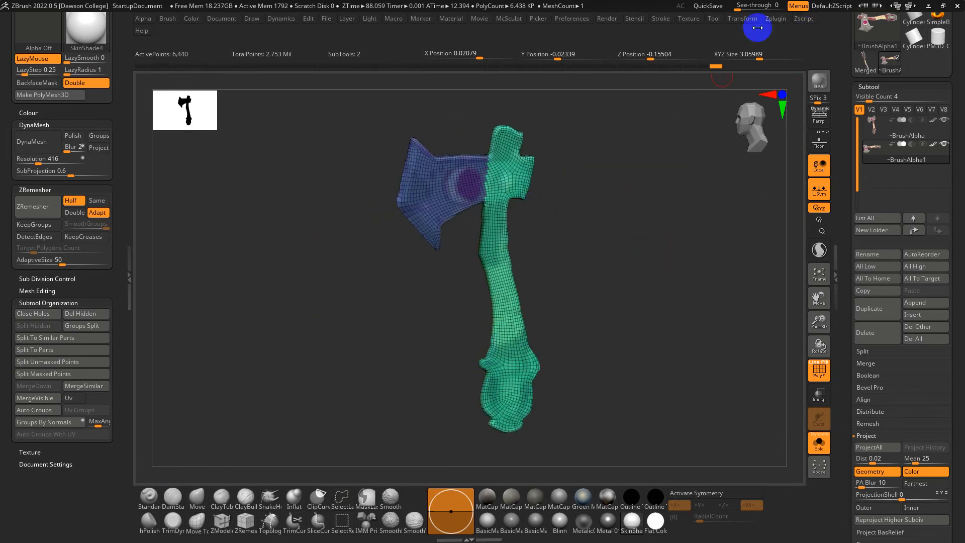
pyautogui.click(776, 19)
pyautogui.click(803, 242)
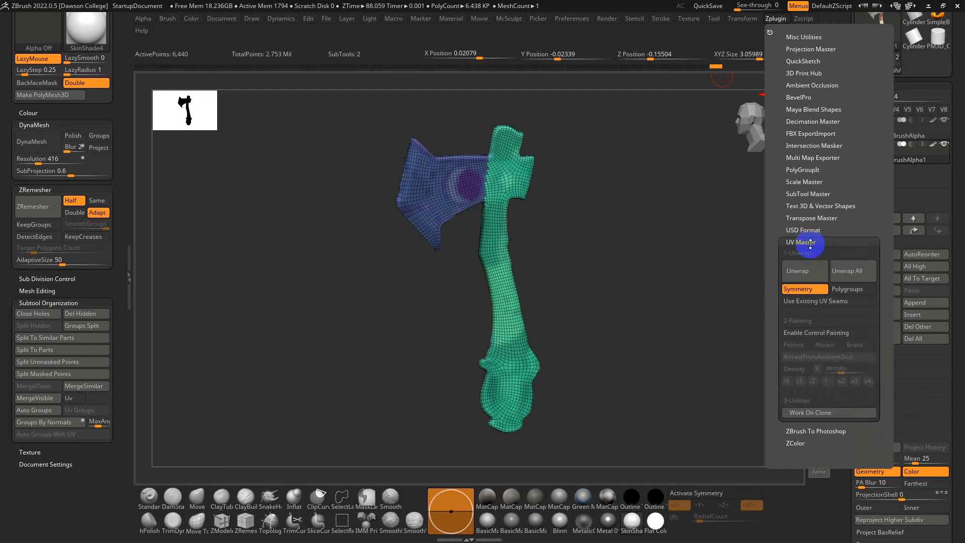
pyautogui.click(816, 282)
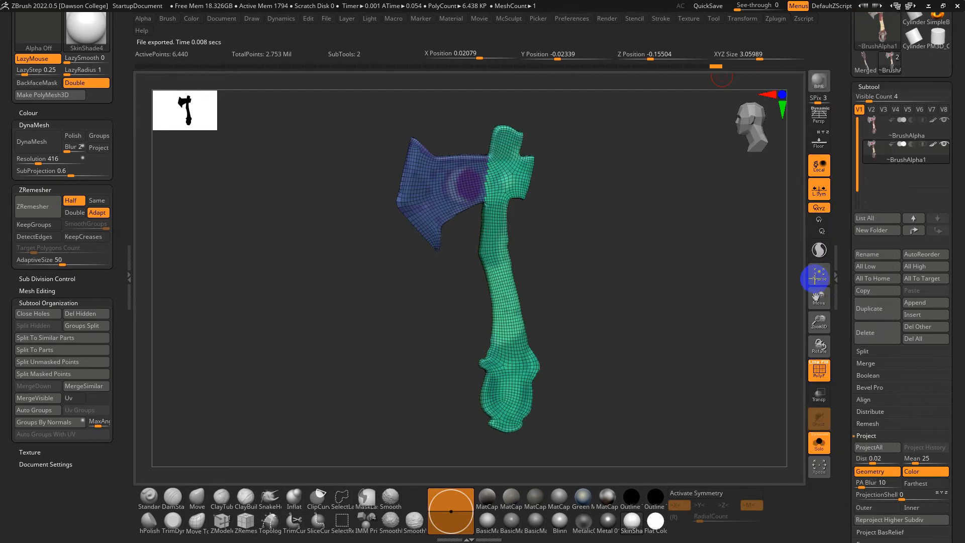
# - Make a UV Master working clone of the axe, flatten it to examine the UV islands, and unflatten it
pyautogui.click(772, 19)
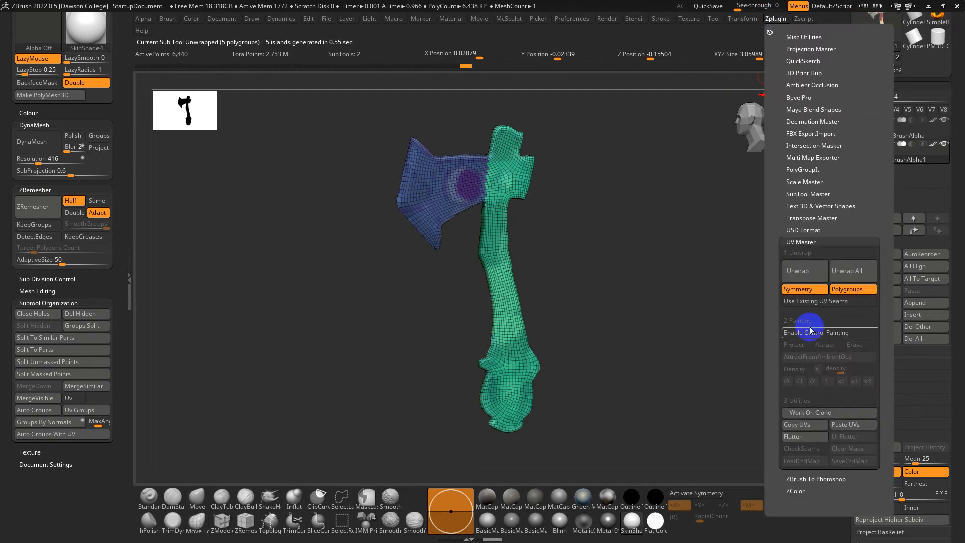
pyautogui.click(834, 416)
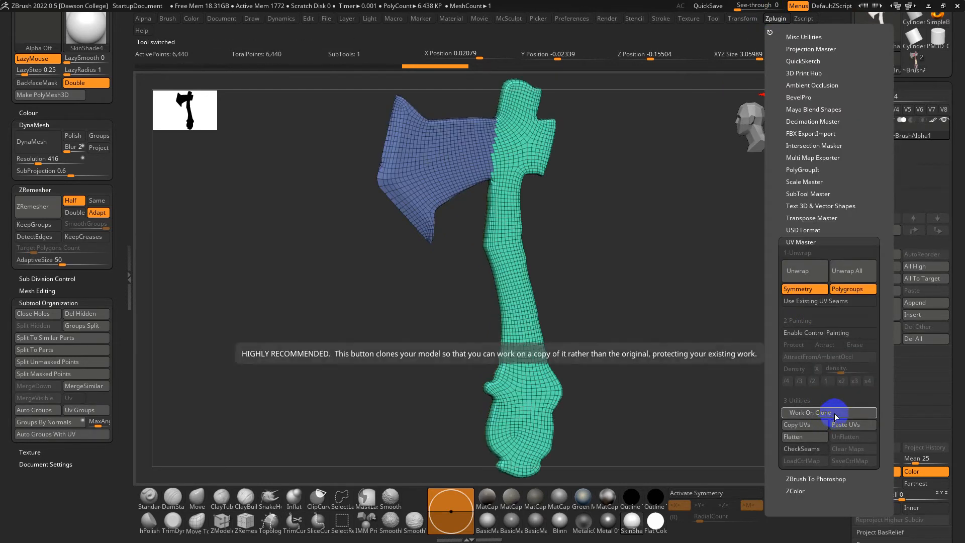
pyautogui.click(821, 439)
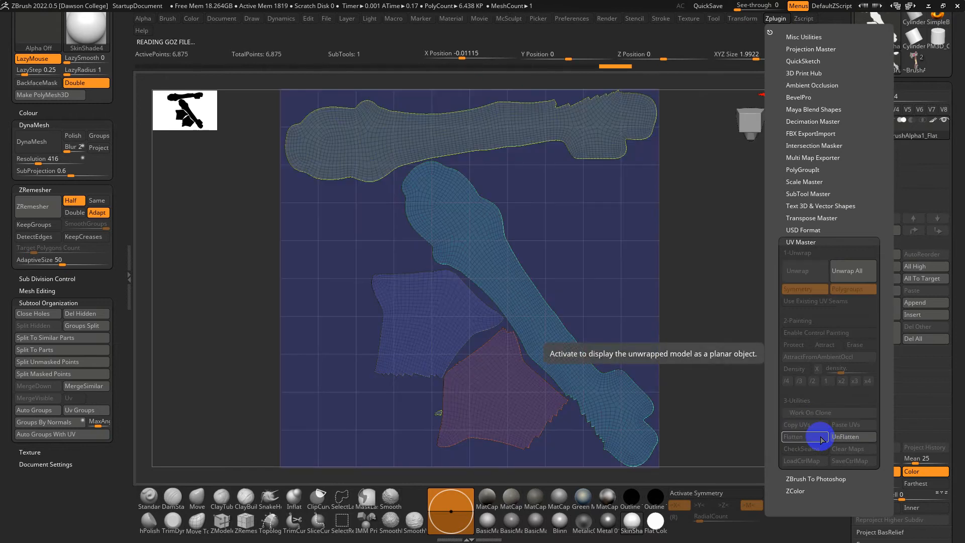
pyautogui.click(854, 437)
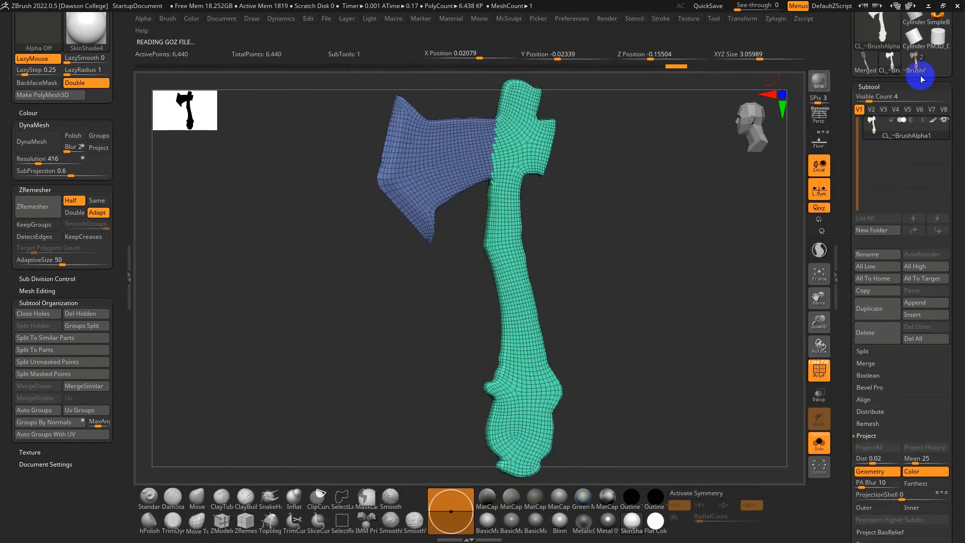
# - Switch back to the painted axe tool, hide the wireframe and raise the mesh to its highest subdivision level
pyautogui.click(891, 66)
pyautogui.moveTo(712, 409); pyautogui.dragTo(729, 409)
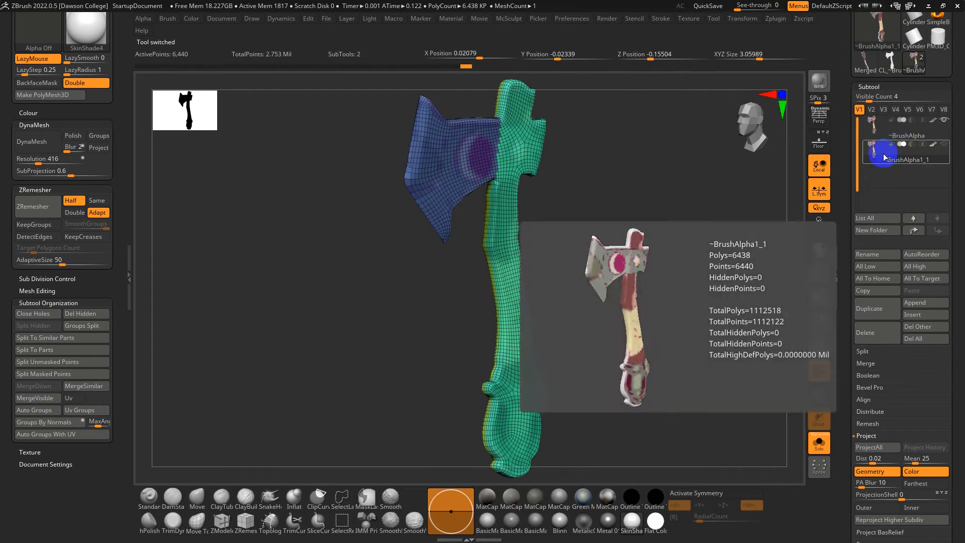
pyautogui.hotkey('shift', 'f')
pyautogui.moveTo(691, 233); pyautogui.dragTo(678, 234)
pyautogui.press('d')
pyautogui.press('d')
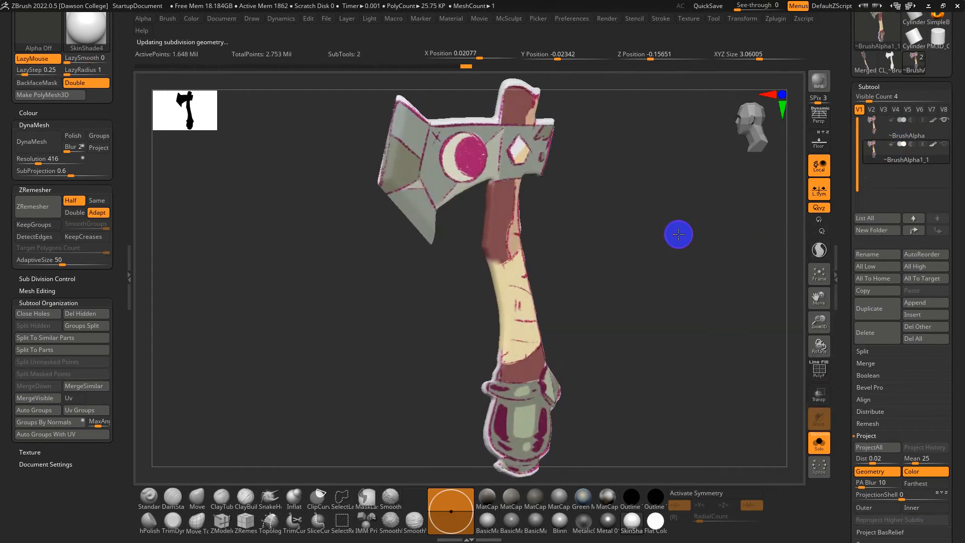
# - Show the wireframe, raise the axe to its highest subdivision level and set its UV map size to 4096
pyautogui.moveTo(841, 335); pyautogui.dragTo(835, 179)
pyautogui.click(889, 414)
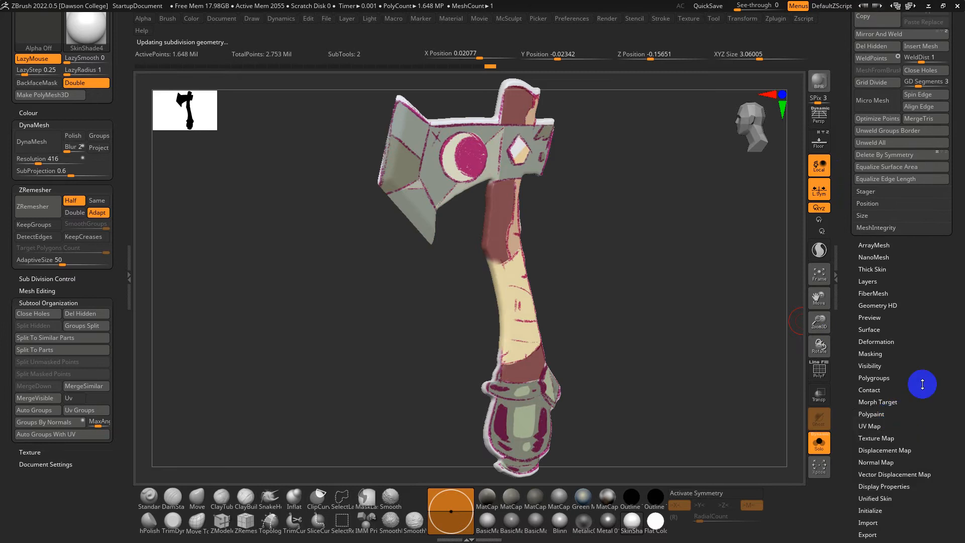
pyautogui.moveTo(921, 383); pyautogui.dragTo(921, 349)
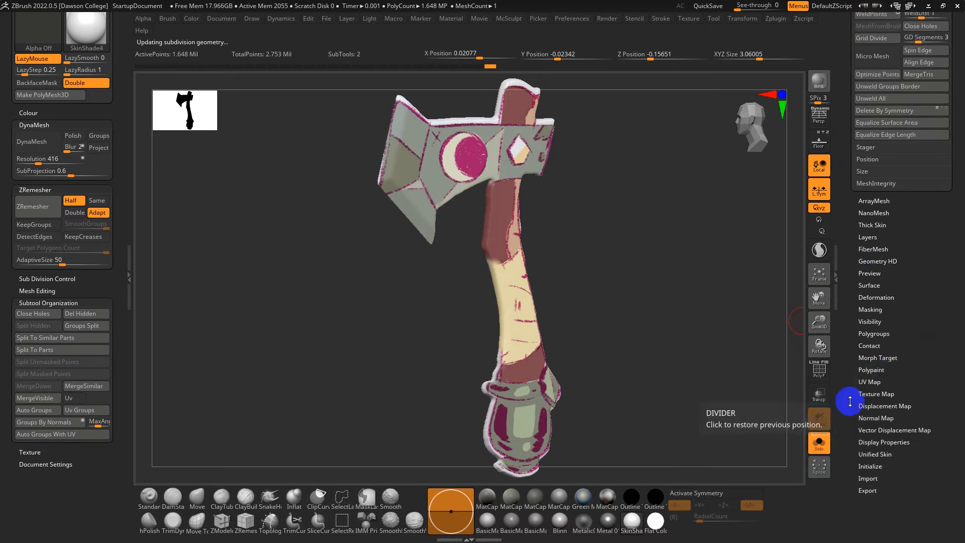
pyautogui.hotkey('shift', 'f')
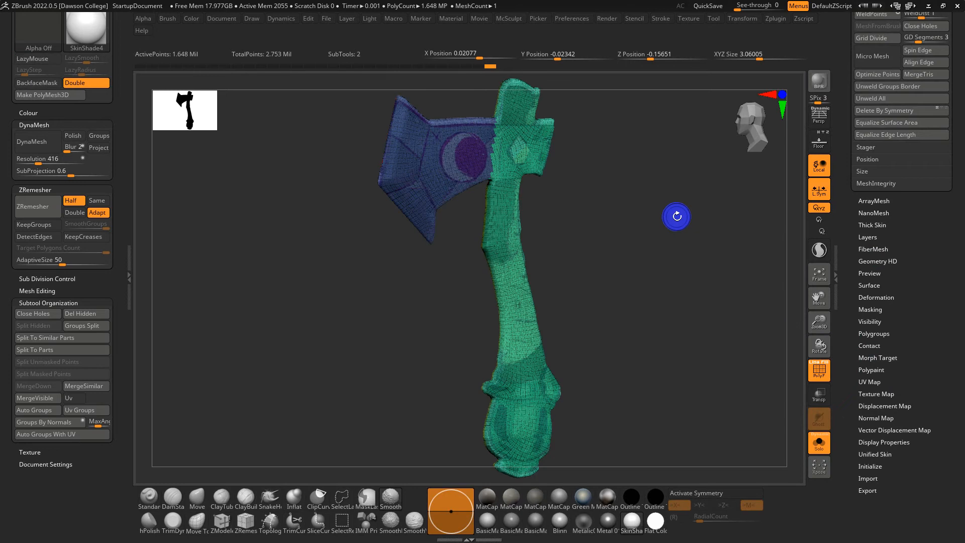
pyautogui.press('d')
pyautogui.press('d')
pyautogui.press('d')
pyautogui.press('d')
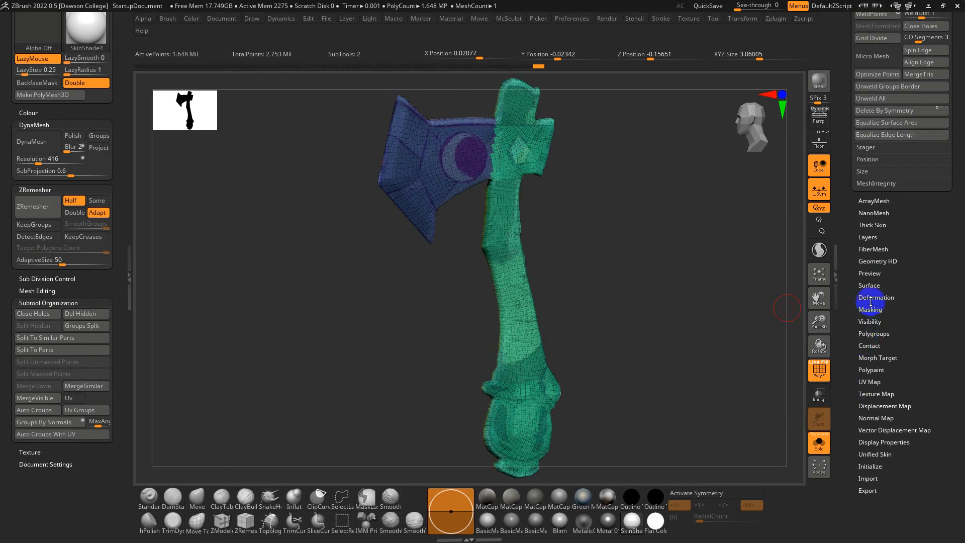
pyautogui.click(878, 383)
pyautogui.click(936, 441)
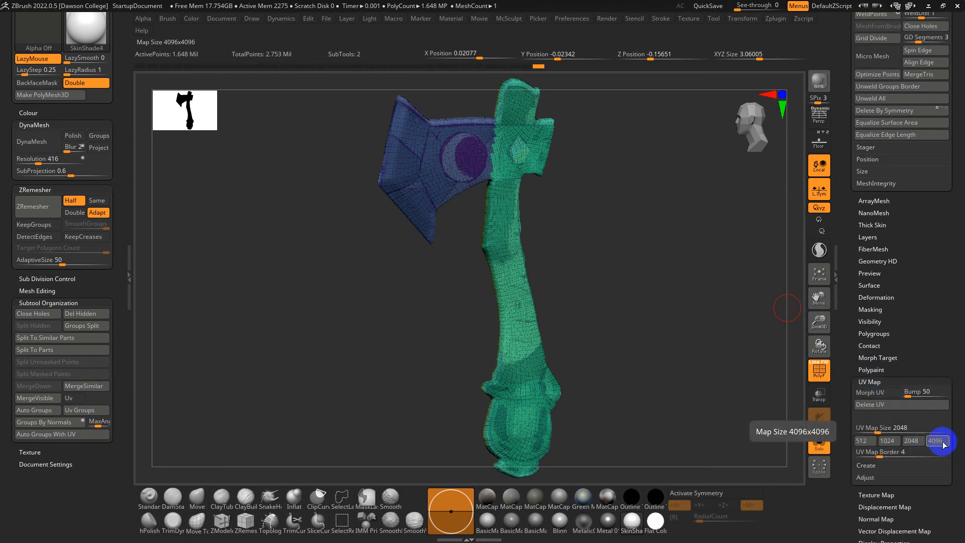
# - Hide the wireframe and create a new texture map for the axe from its polypaint
pyautogui.moveTo(948, 508); pyautogui.dragTo(950, 358)
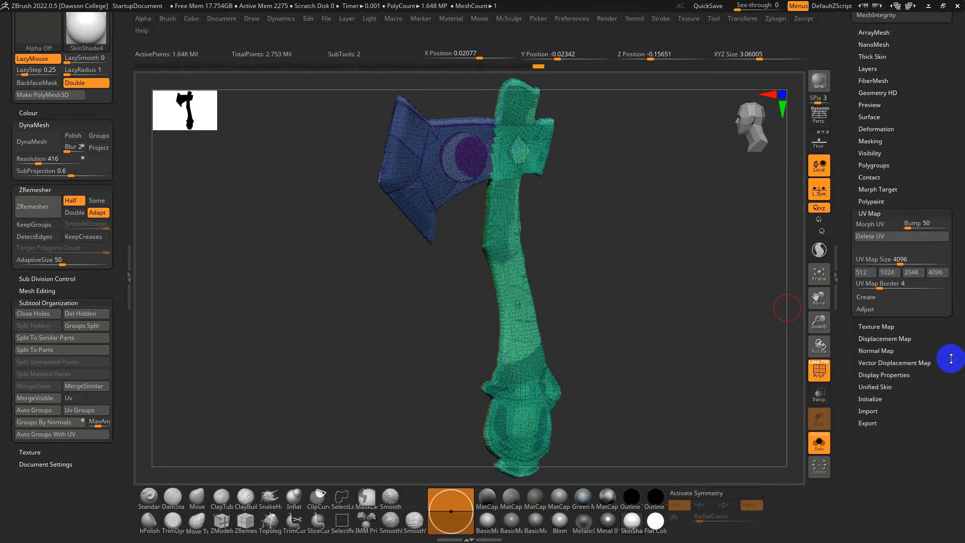
pyautogui.click(885, 327)
pyautogui.hotkey('shift', 'f')
pyautogui.click(867, 410)
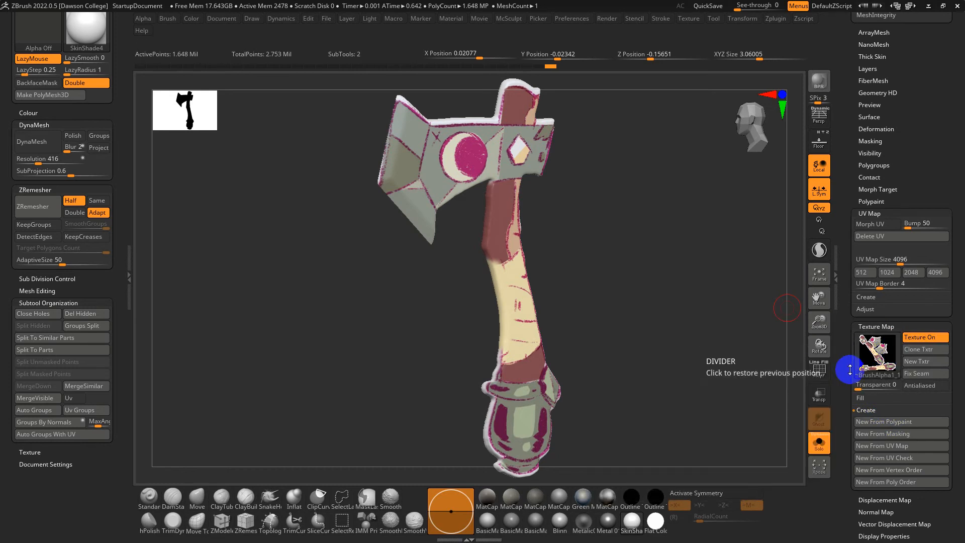
# - Drop the axe to its lowest subdivision level with the wireframe shown and create its normal map
pyautogui.moveTo(849, 397); pyautogui.dragTo(859, 290)
pyautogui.click(875, 305)
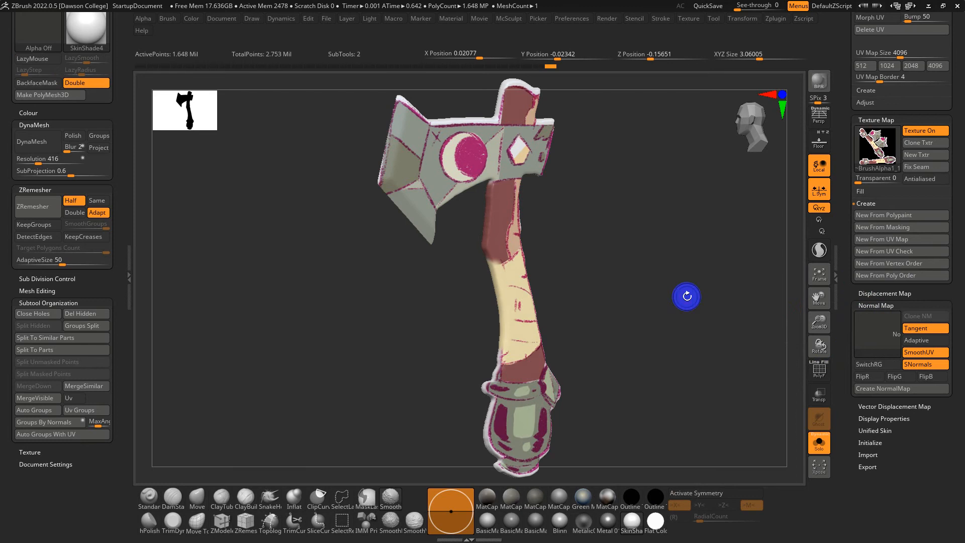
pyautogui.hotkey('shift', 'd')
pyautogui.hotkey('shift', 'f')
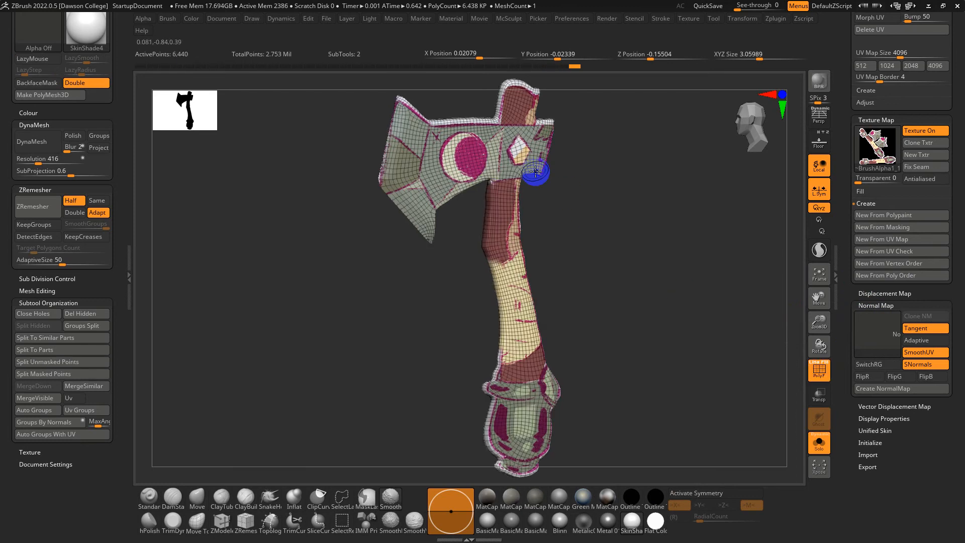
pyautogui.press('l')
pyautogui.moveTo(665, 275); pyautogui.dragTo(837, 400)
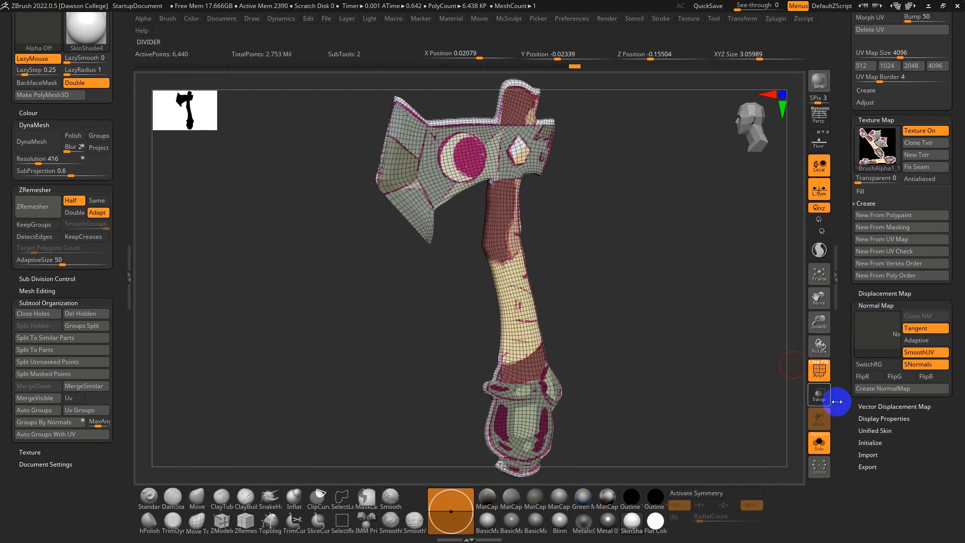
pyautogui.click(887, 390)
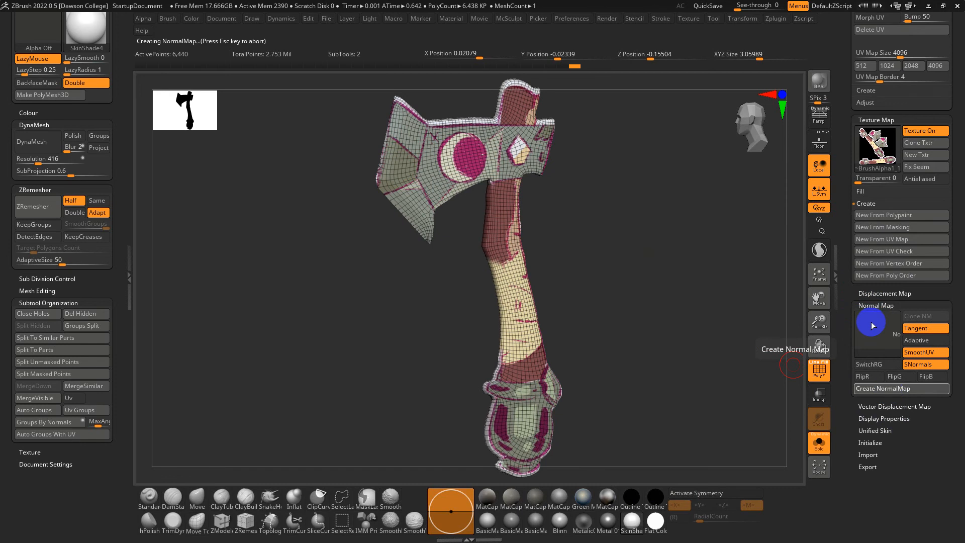
pyautogui.moveTo(874, 329)
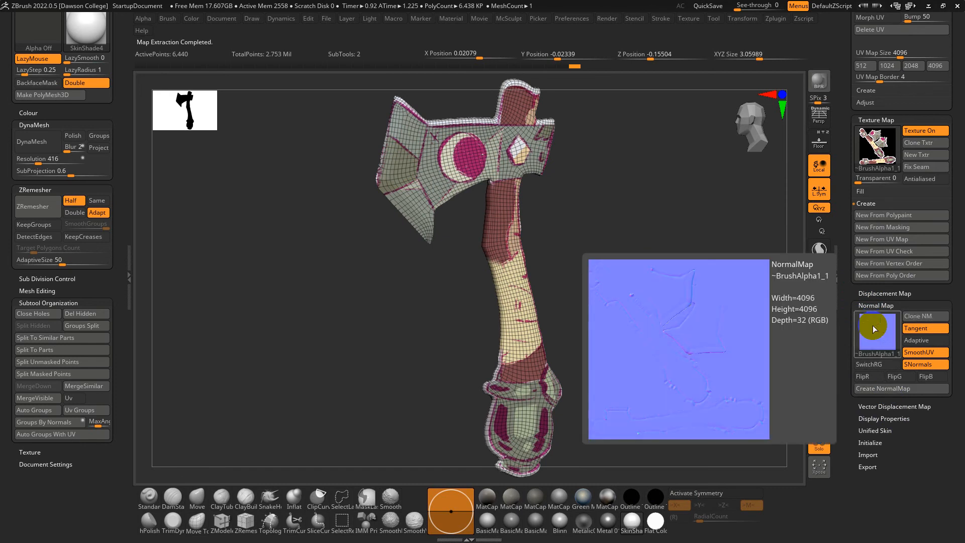